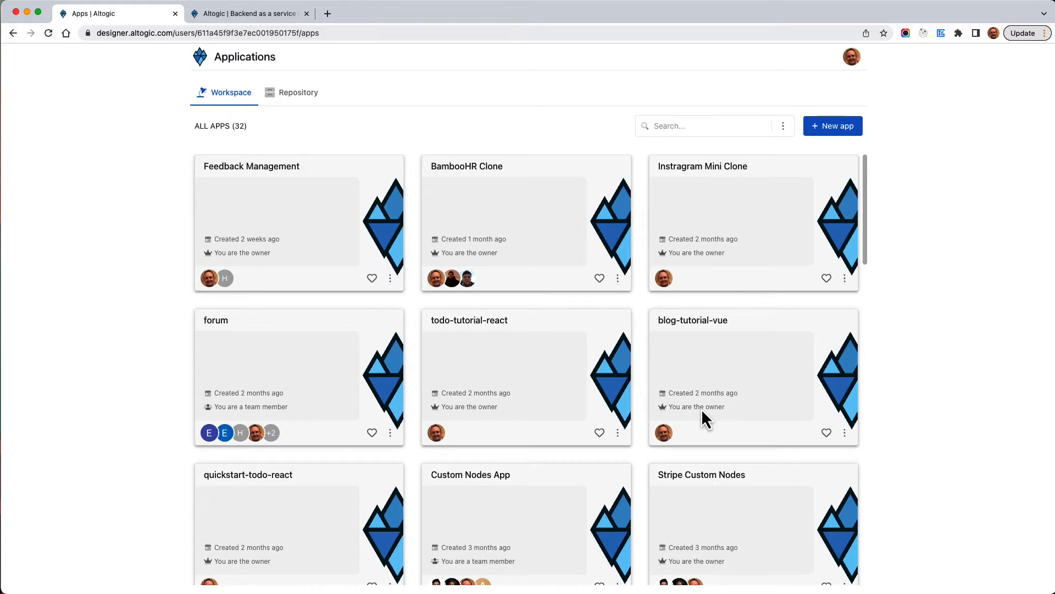
# Create the Security app with the suggested subdomain, US East (South Carolina) location and Basic template
pyautogui.click(836, 132)
pyautogui.write('Security')
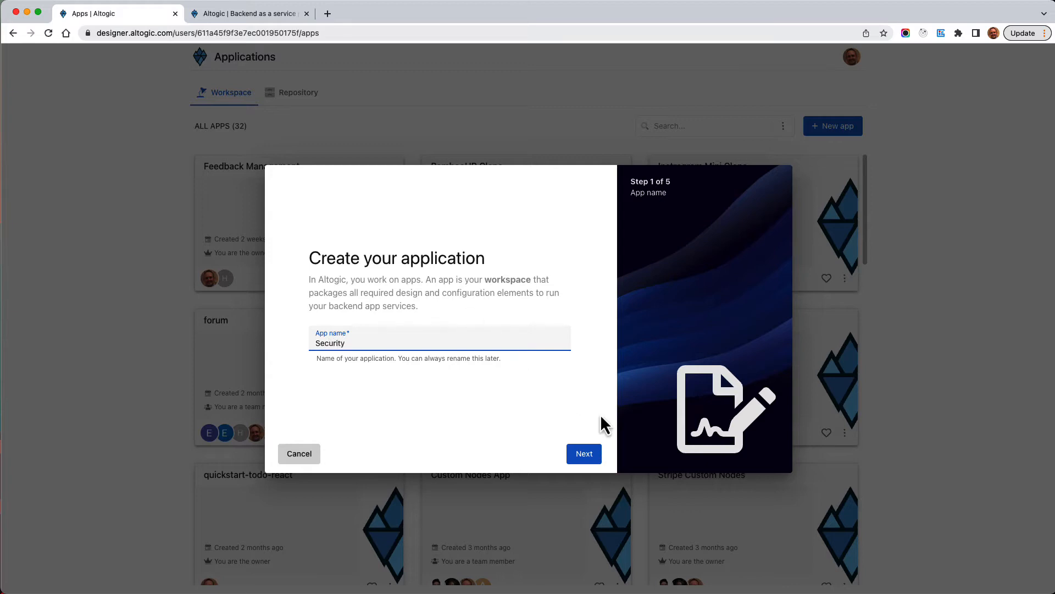
pyautogui.click(584, 453)
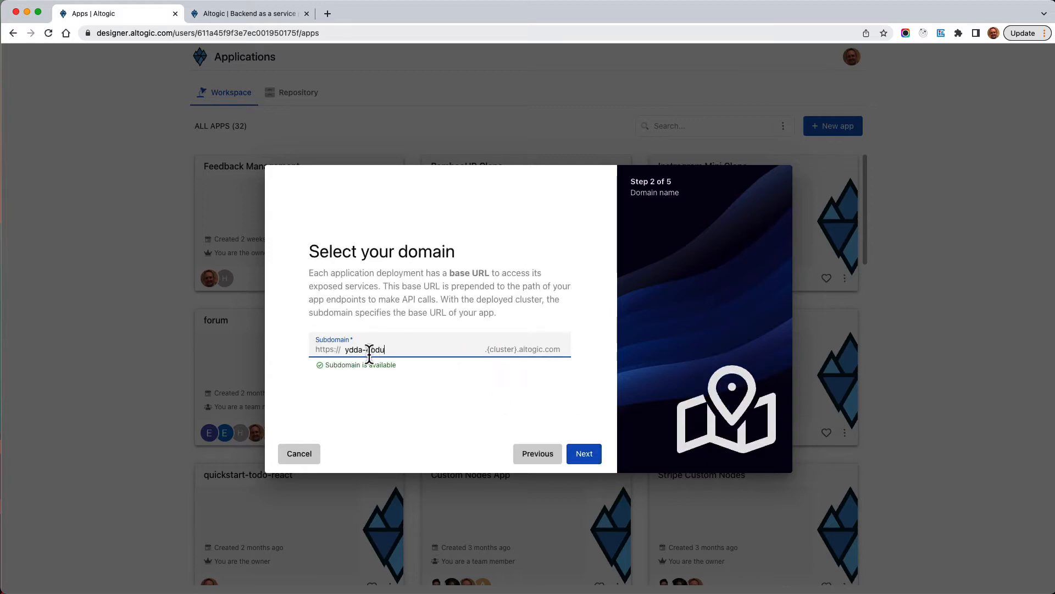
pyautogui.click(584, 457)
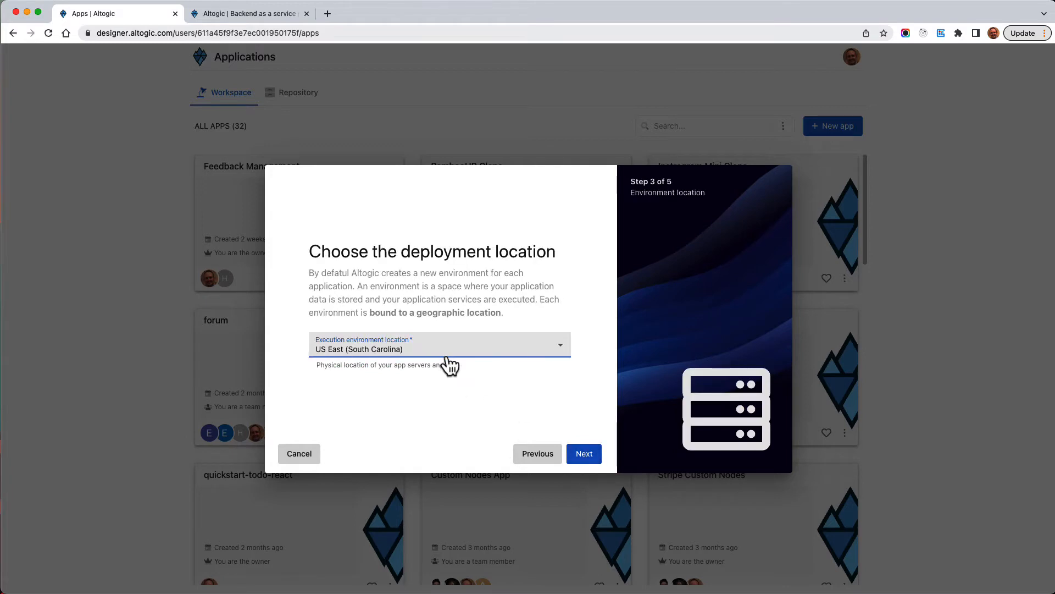
pyautogui.click(584, 462)
pyautogui.click(585, 459)
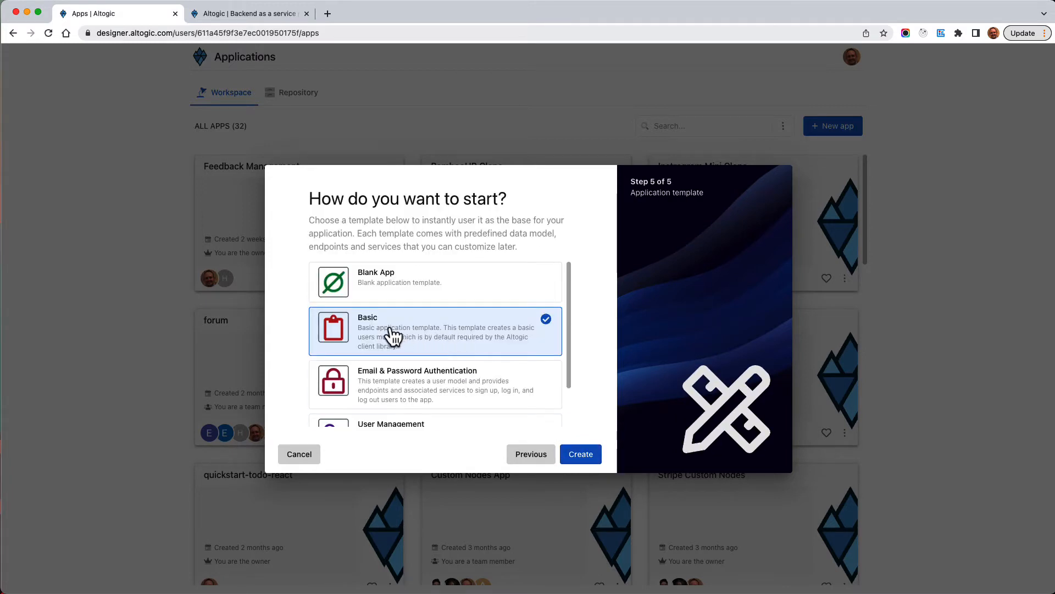
pyautogui.click(589, 457)
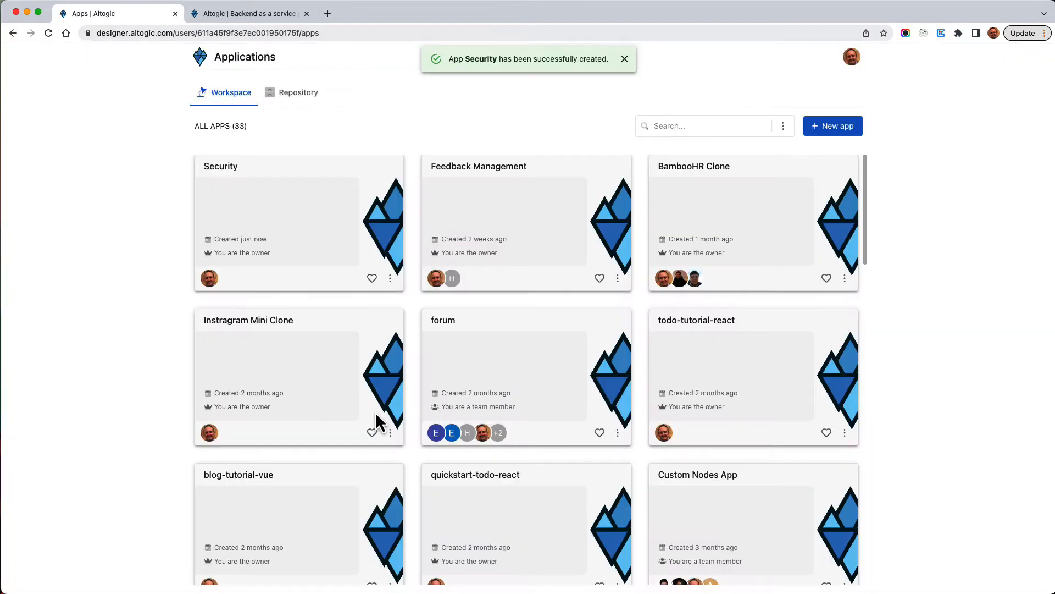
# In the Security app's database, create a testModel model with timestamps and all default endpoints
pyautogui.click(295, 226)
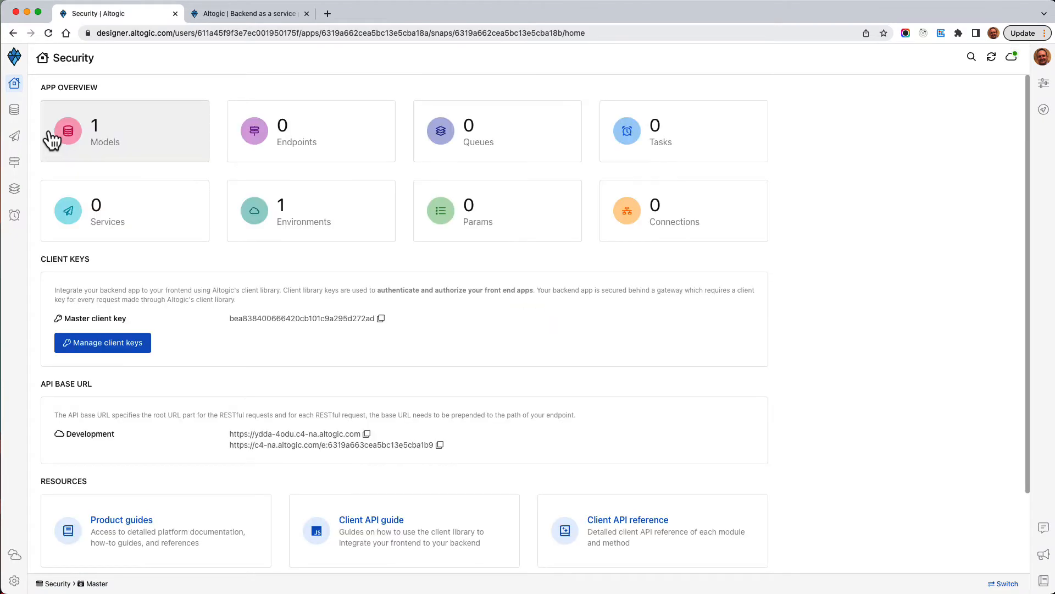
pyautogui.click(16, 111)
pyautogui.click(241, 89)
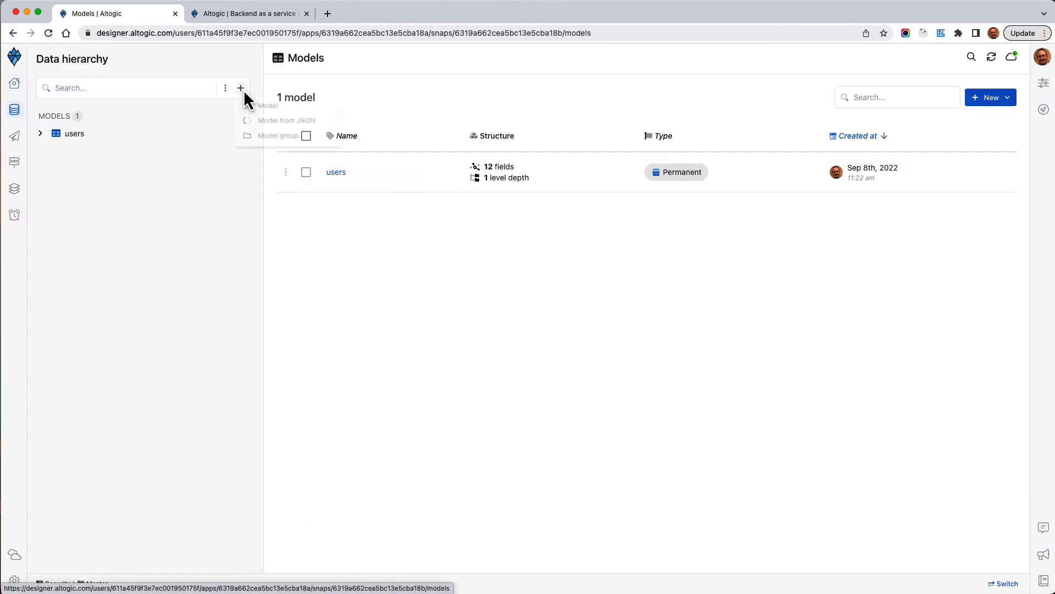
pyautogui.click(268, 106)
pyautogui.write('T')
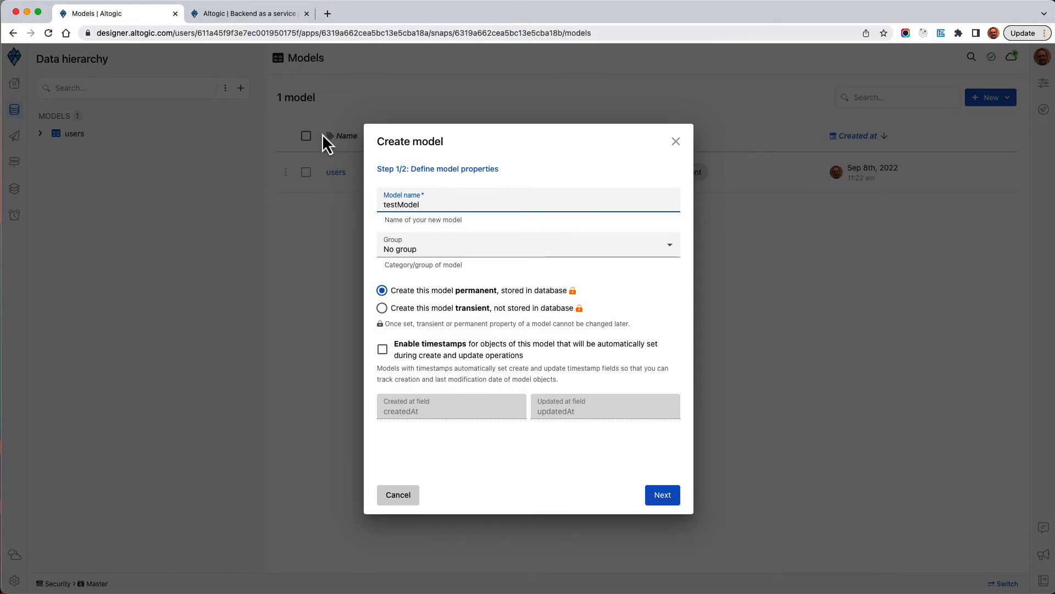
pyautogui.click(410, 354)
pyautogui.click(654, 495)
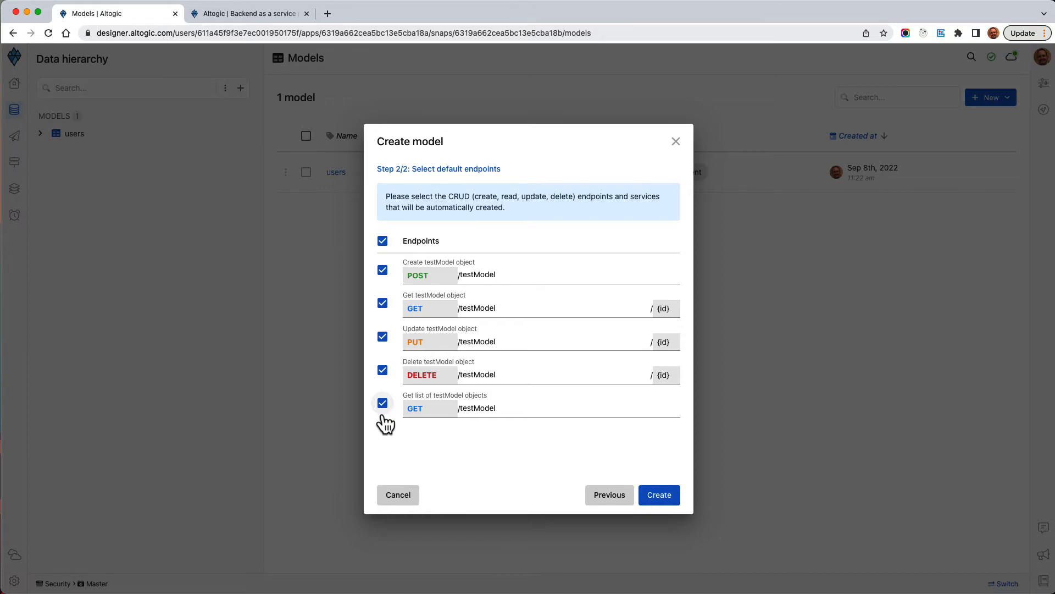
pyautogui.click(662, 500)
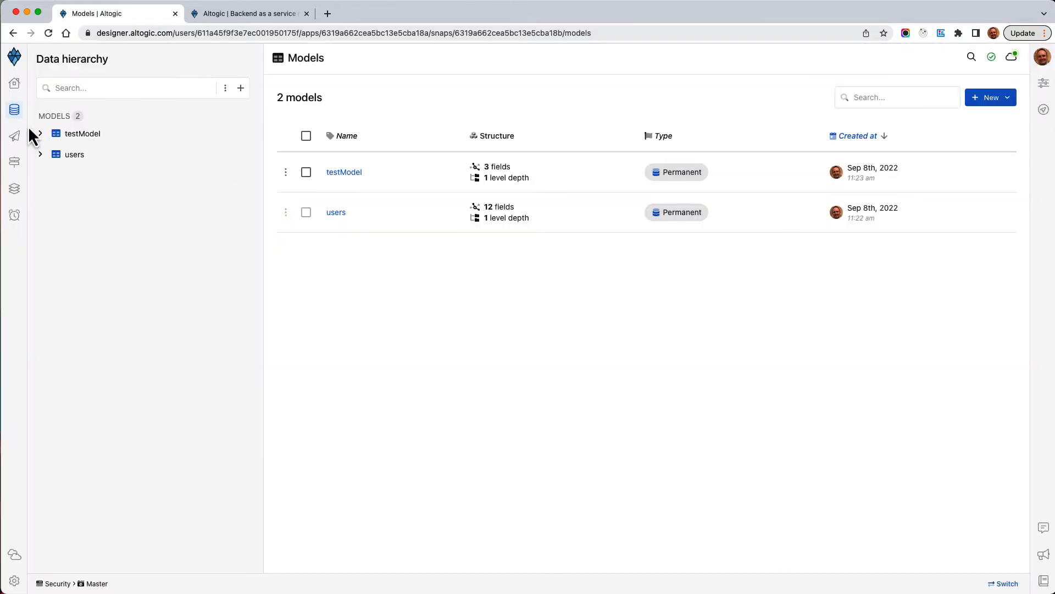
# Add an integer field named number to testModel
pyautogui.click(40, 133)
pyautogui.click(110, 134)
pyautogui.moveTo(151, 172)
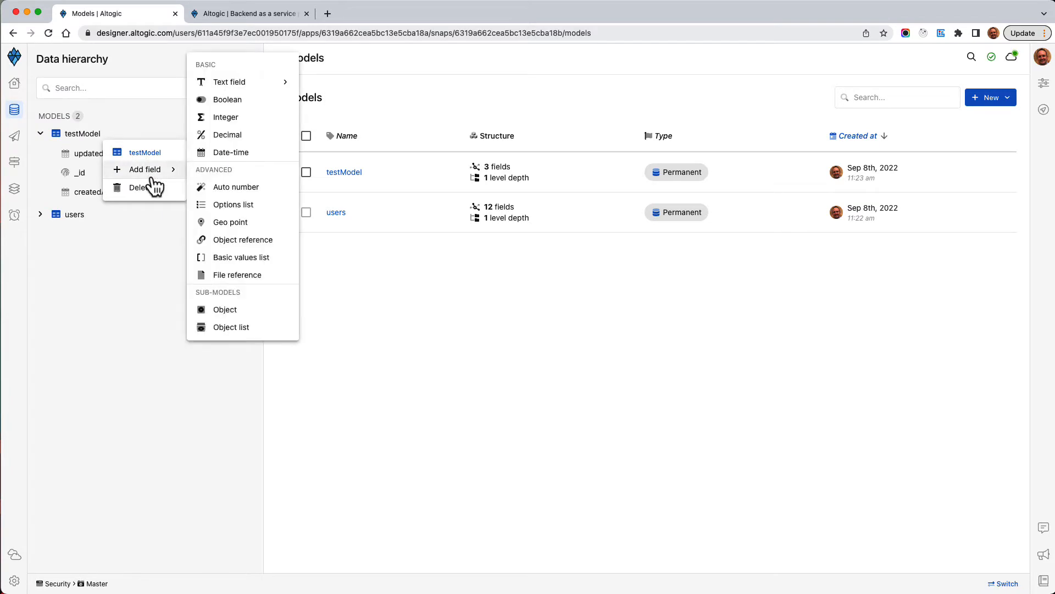
pyautogui.click(226, 121)
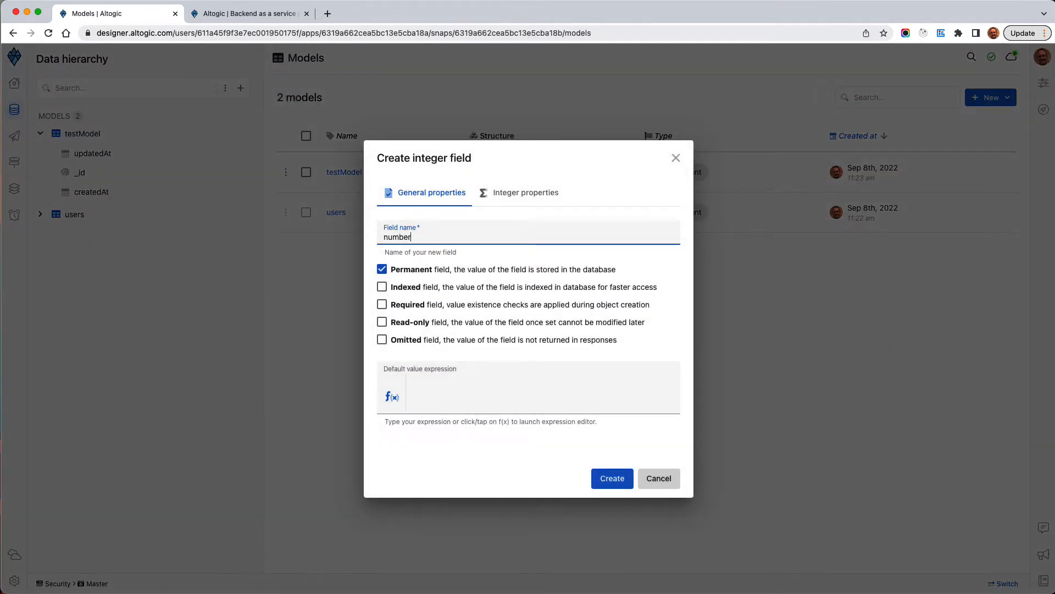
pyautogui.click(611, 484)
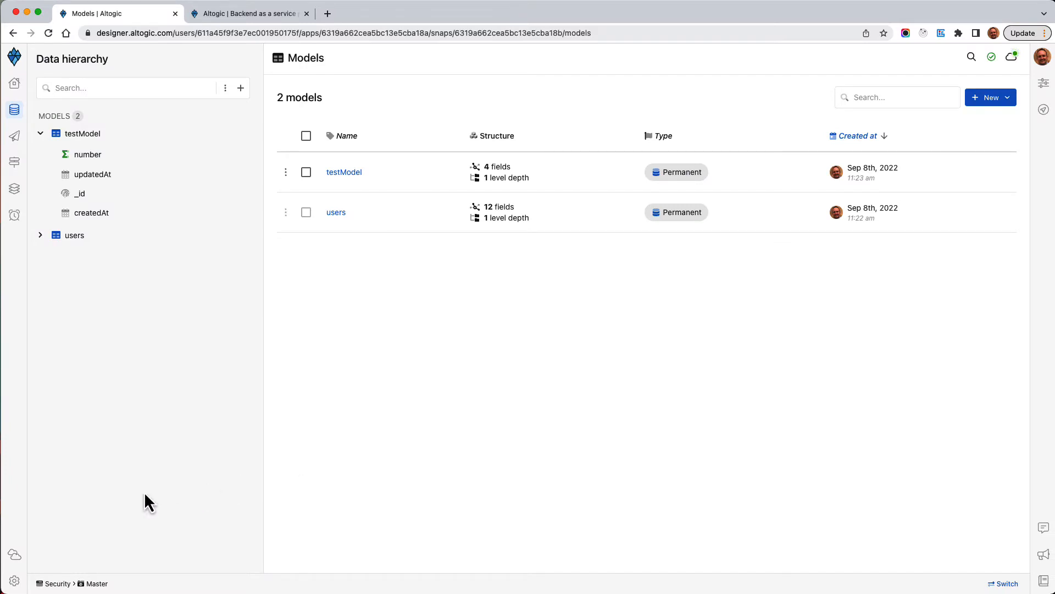
pyautogui.click(14, 554)
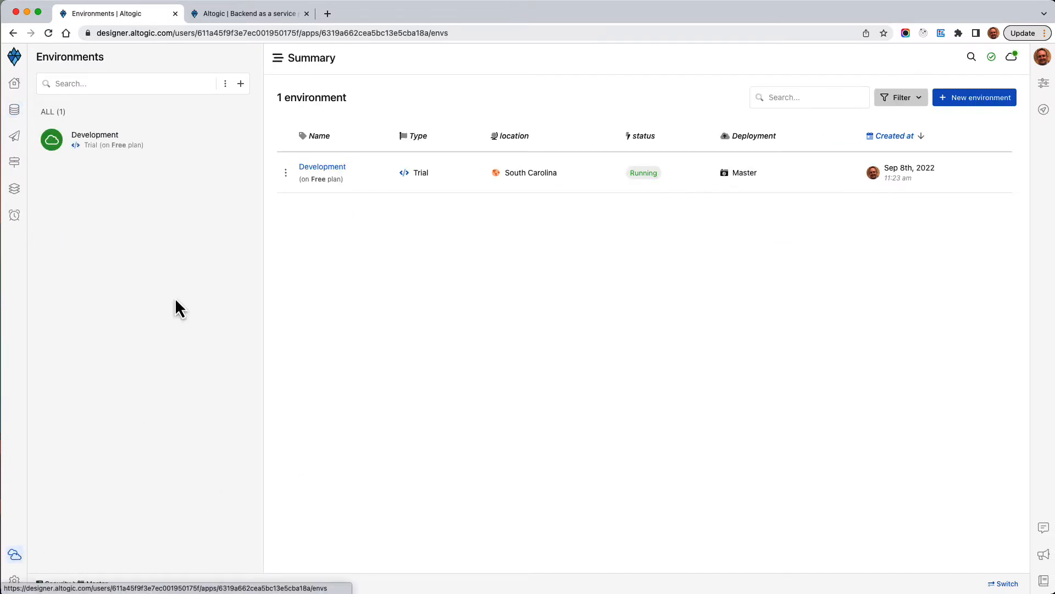
pyautogui.click(106, 144)
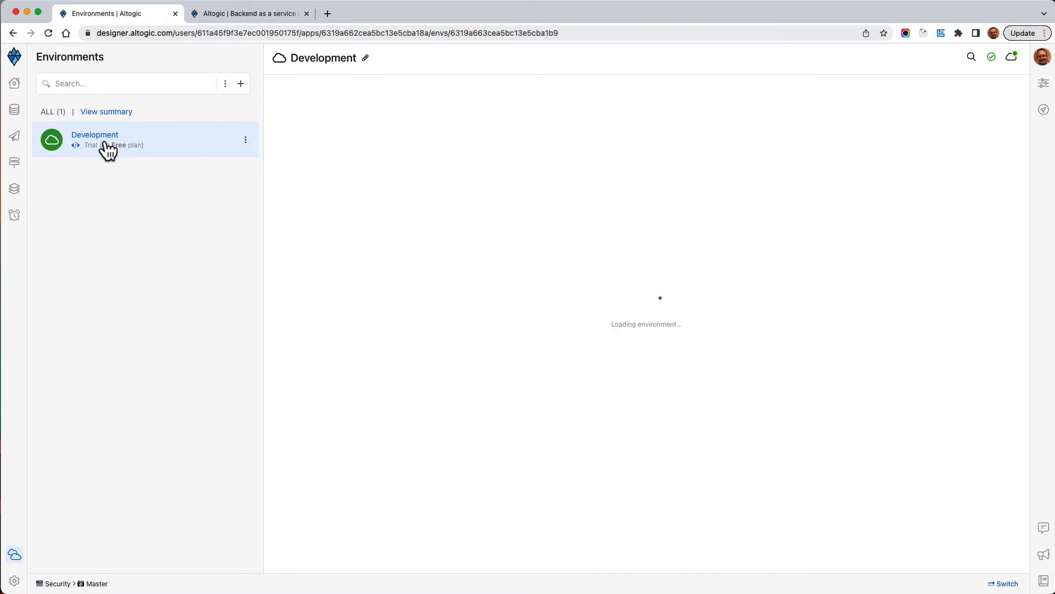
pyautogui.click(420, 137)
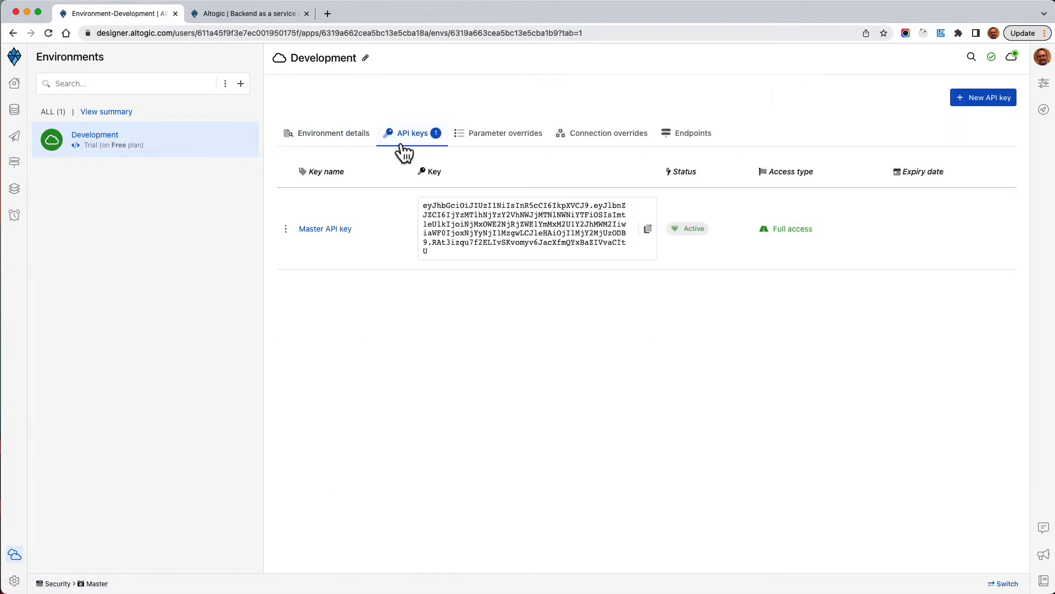
pyautogui.click(286, 229)
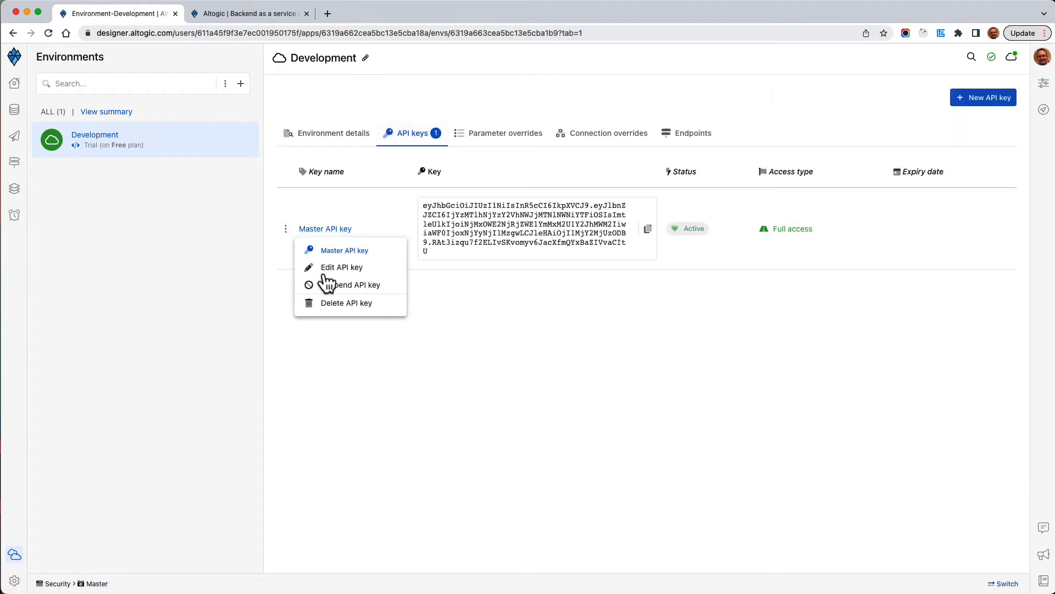
pyautogui.click(335, 305)
pyautogui.click(611, 378)
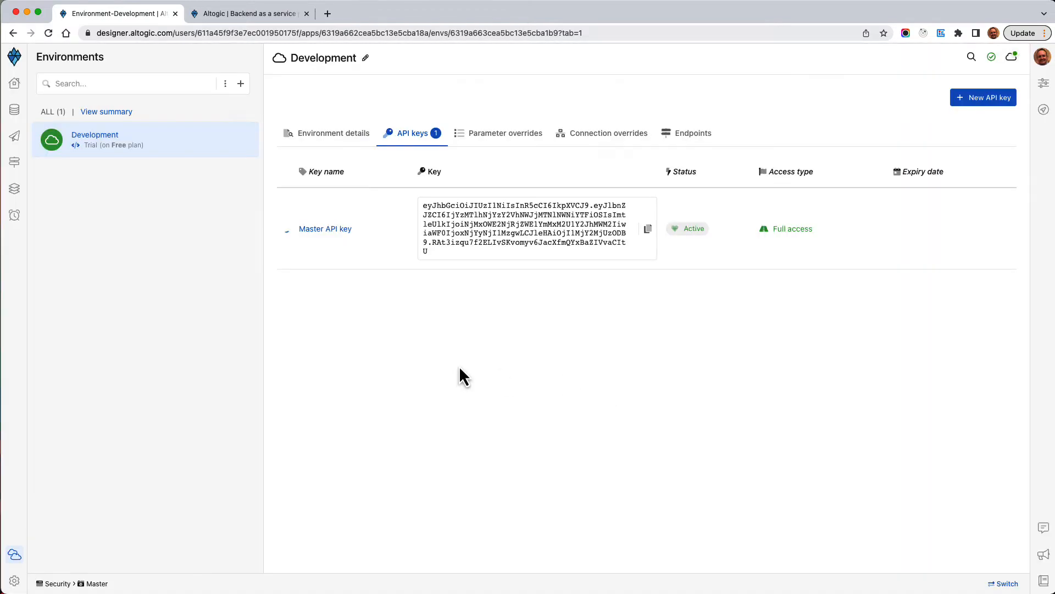
pyautogui.click(21, 115)
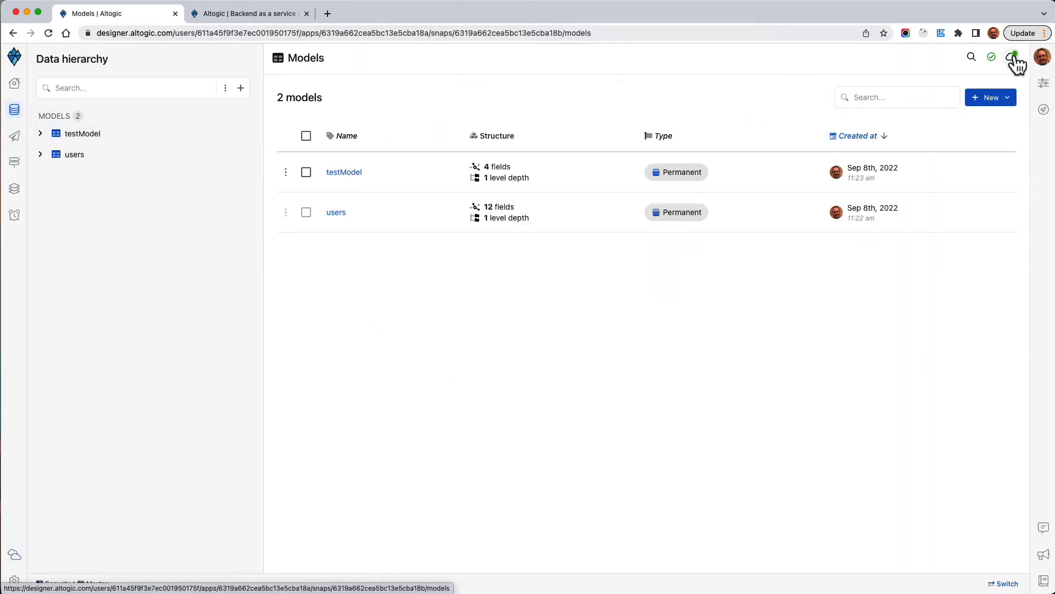
pyautogui.click(1014, 55)
# Open the Create testModel object endpoint in the Development environment's Tester
pyautogui.click(918, 146)
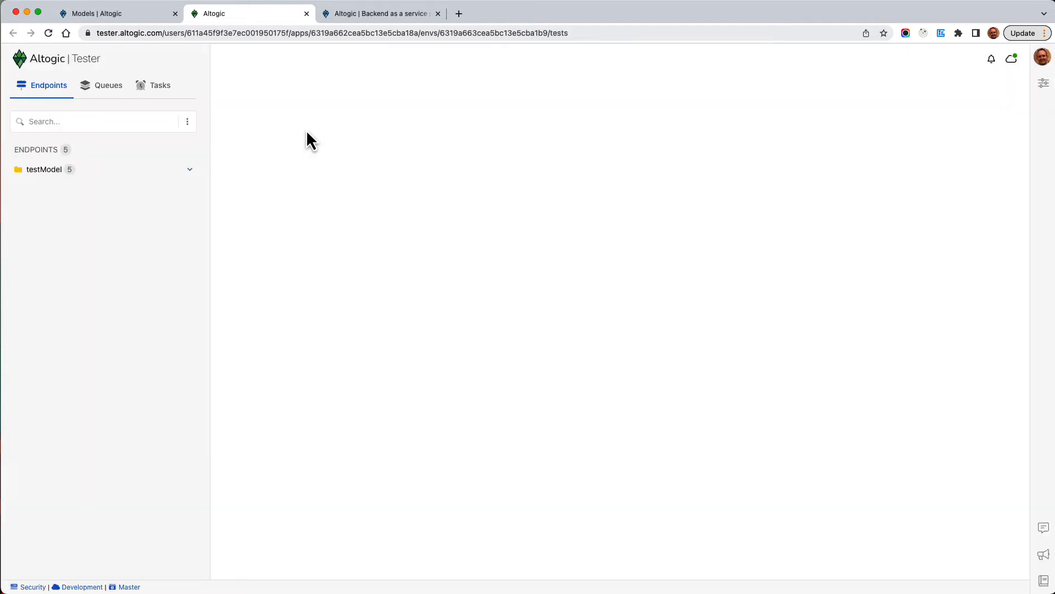
pyautogui.click(93, 169)
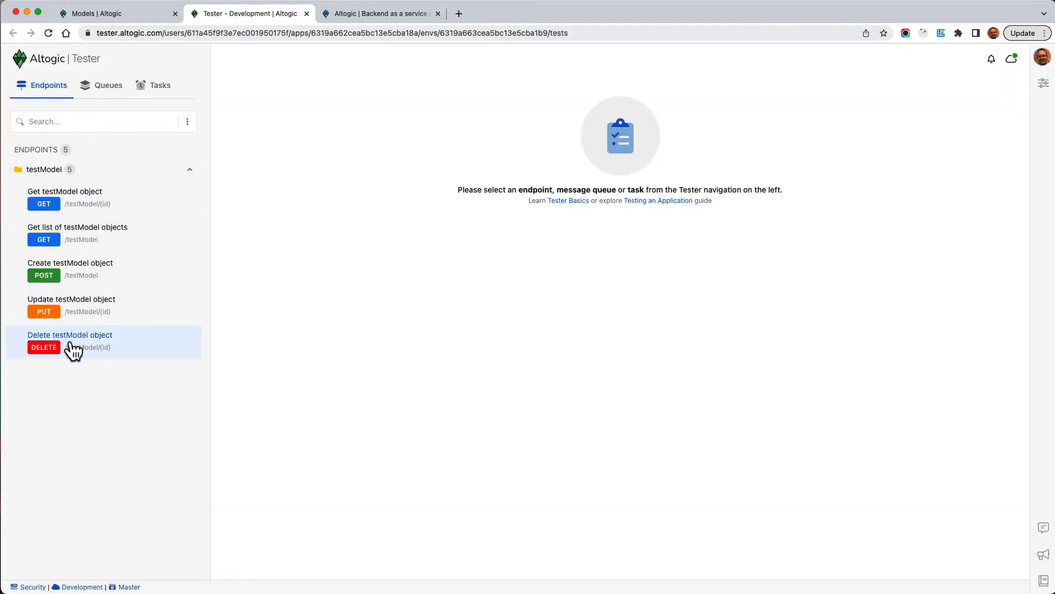
pyautogui.click(65, 275)
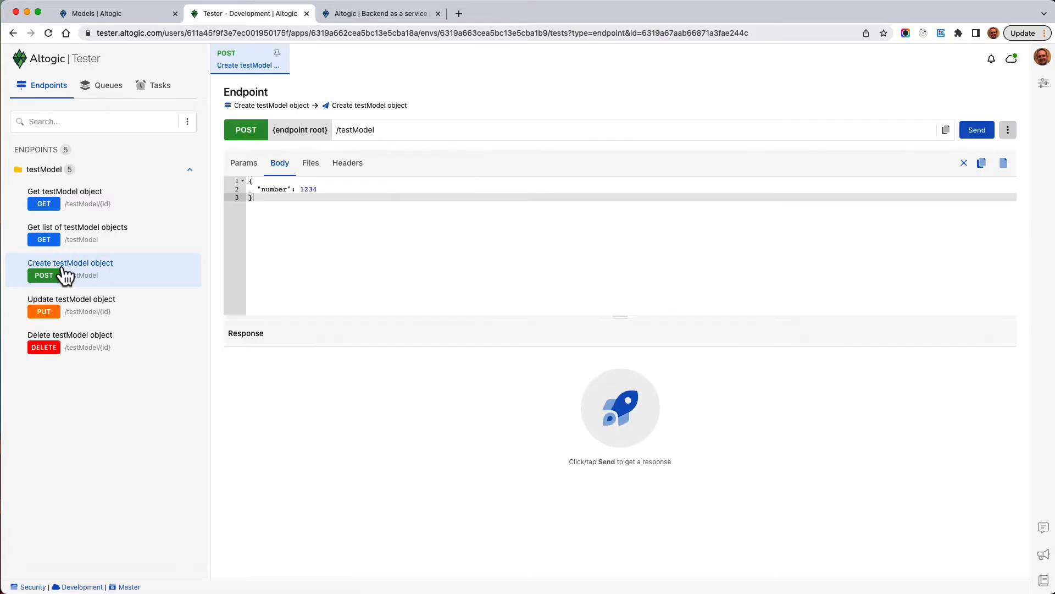
# Send a create request with number set to 1 and review the 200 response
pyautogui.doubleClick(312, 189)
pyautogui.write('1')
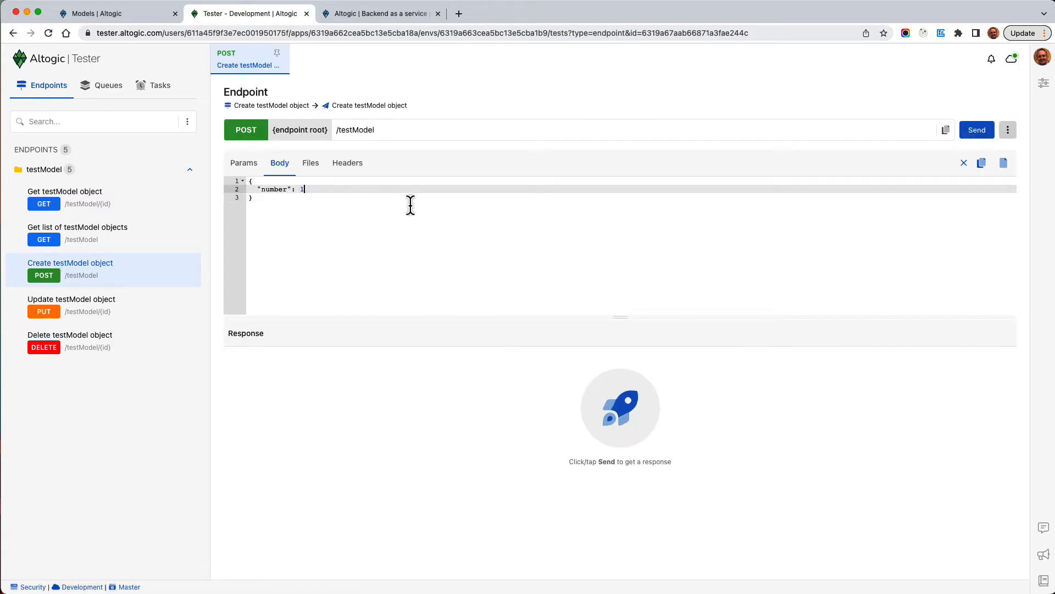
pyautogui.press('Down')
pyautogui.click(993, 132)
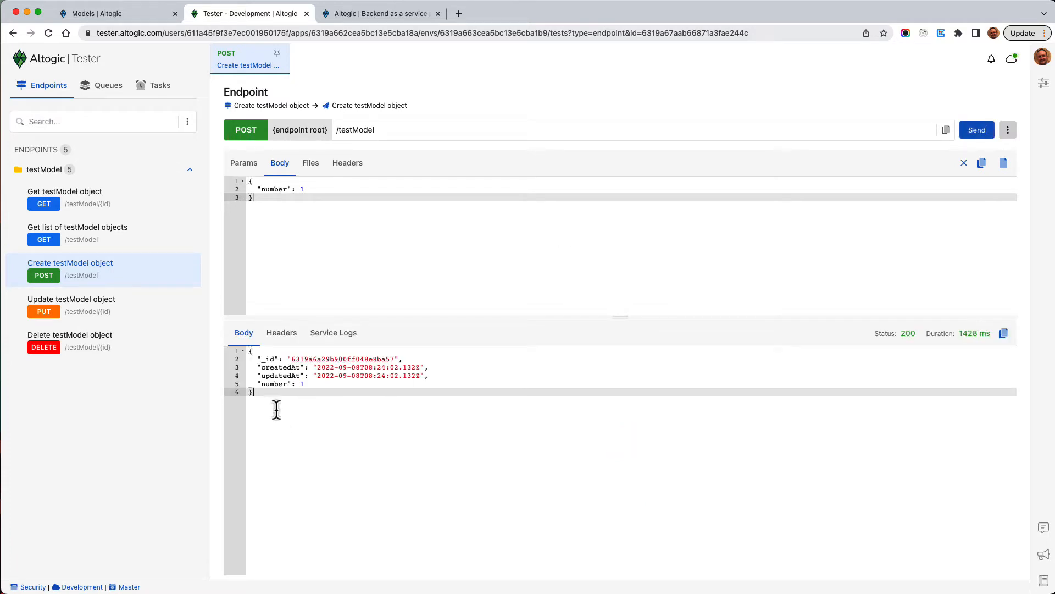
pyautogui.moveTo(276, 407); pyautogui.dragTo(236, 352)
pyautogui.click(352, 418)
pyautogui.click(116, 18)
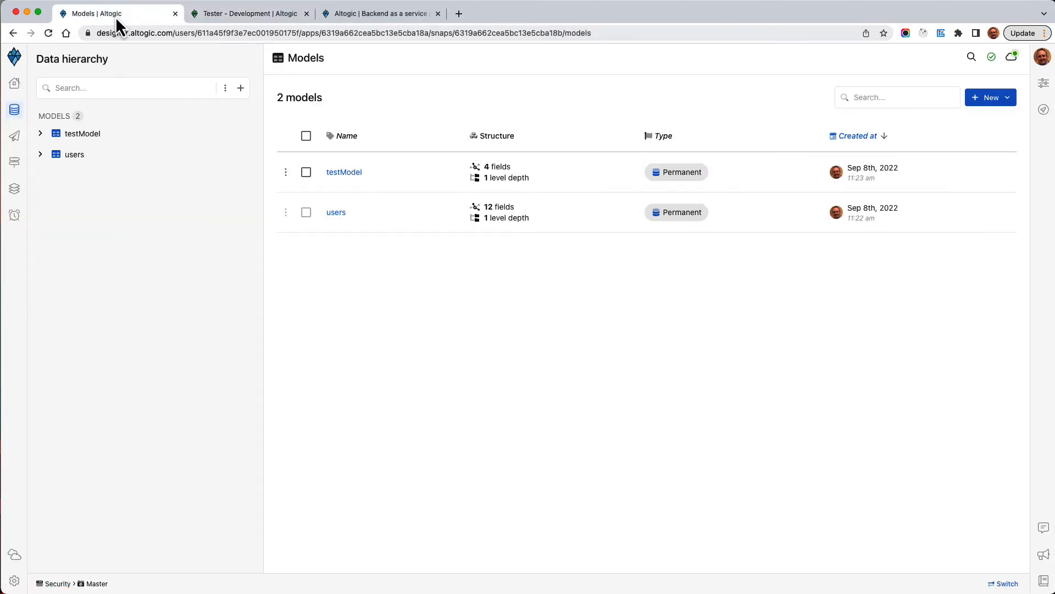
# Tick 'API key required' on the Create testModel object endpoint and save the update
pyautogui.click(16, 167)
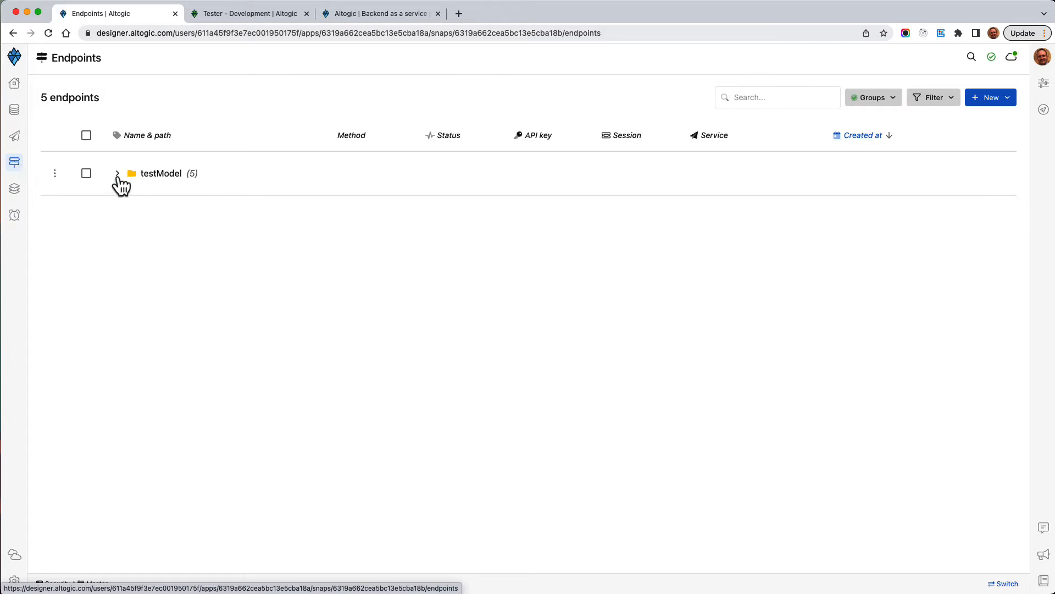
pyautogui.click(119, 176)
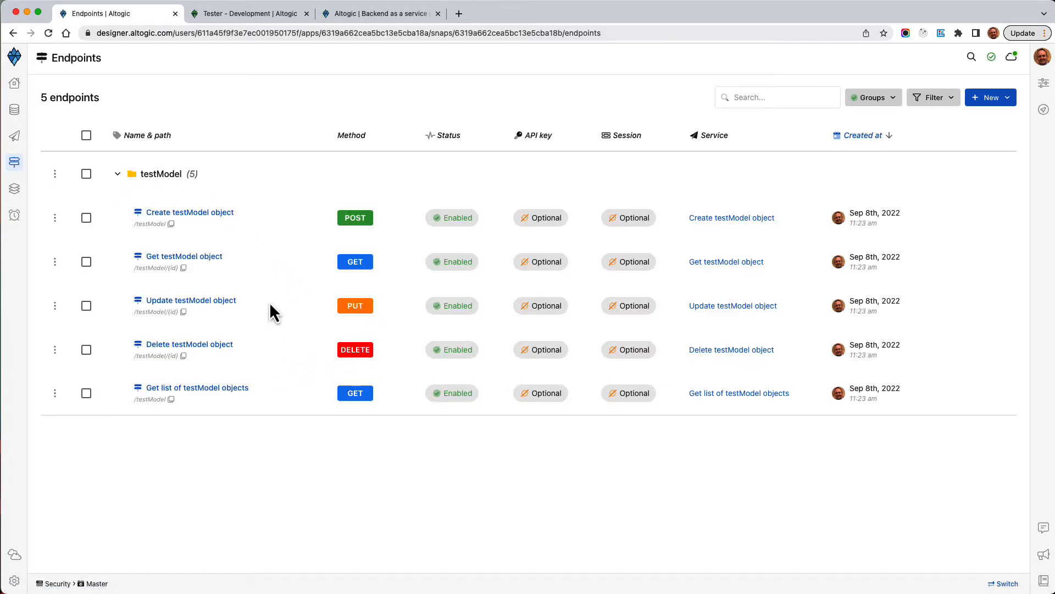
pyautogui.click(188, 212)
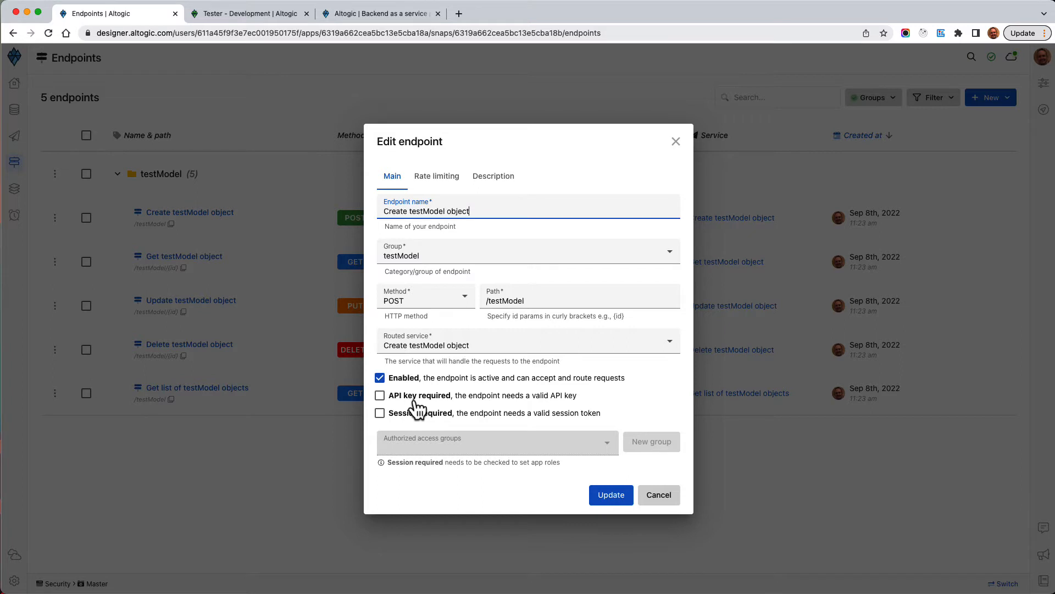
pyautogui.click(249, 21)
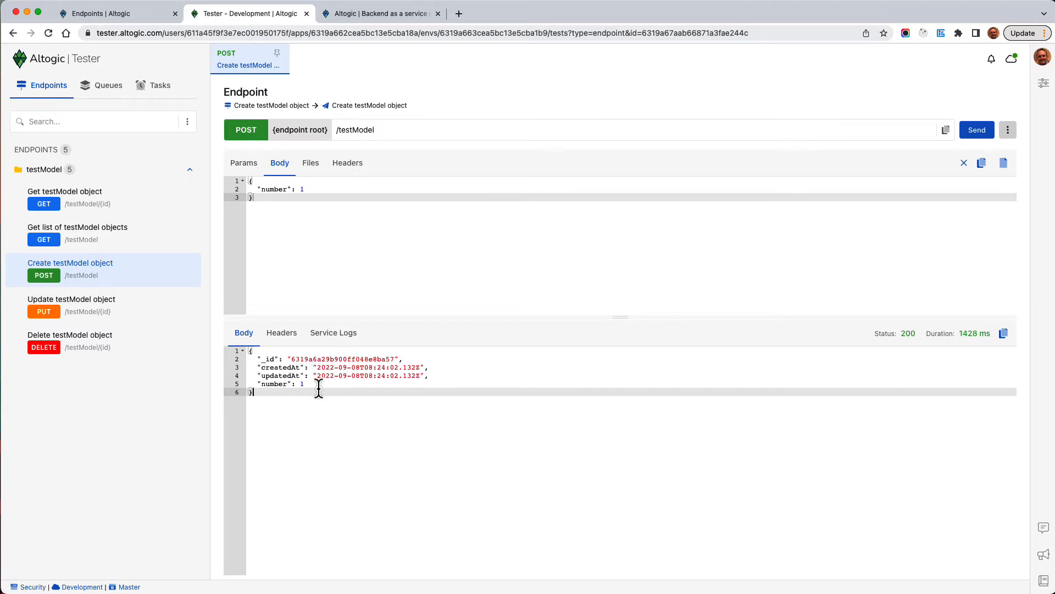
pyautogui.click(121, 13)
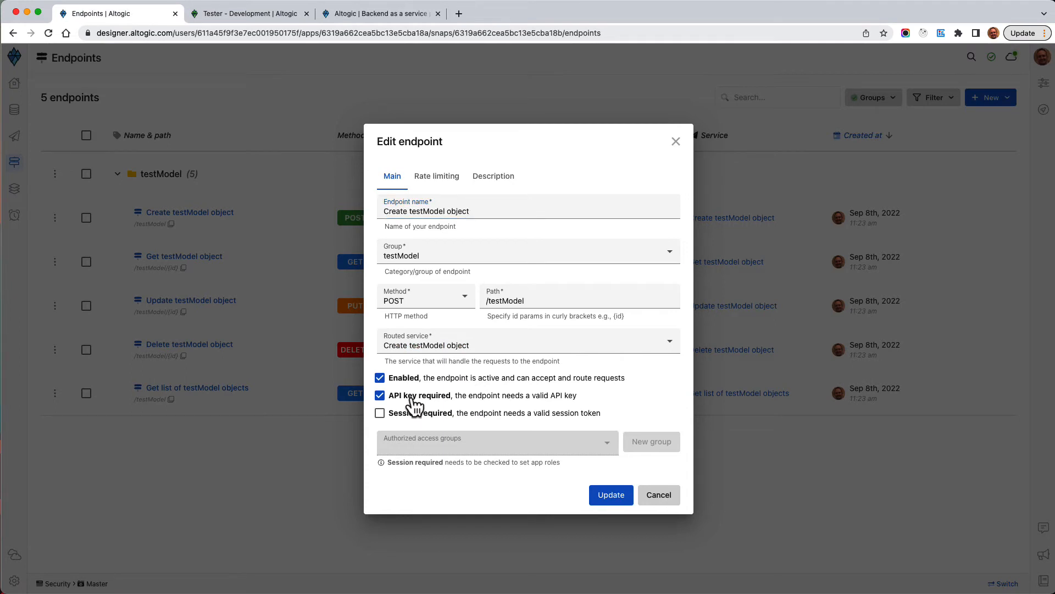
pyautogui.click(609, 499)
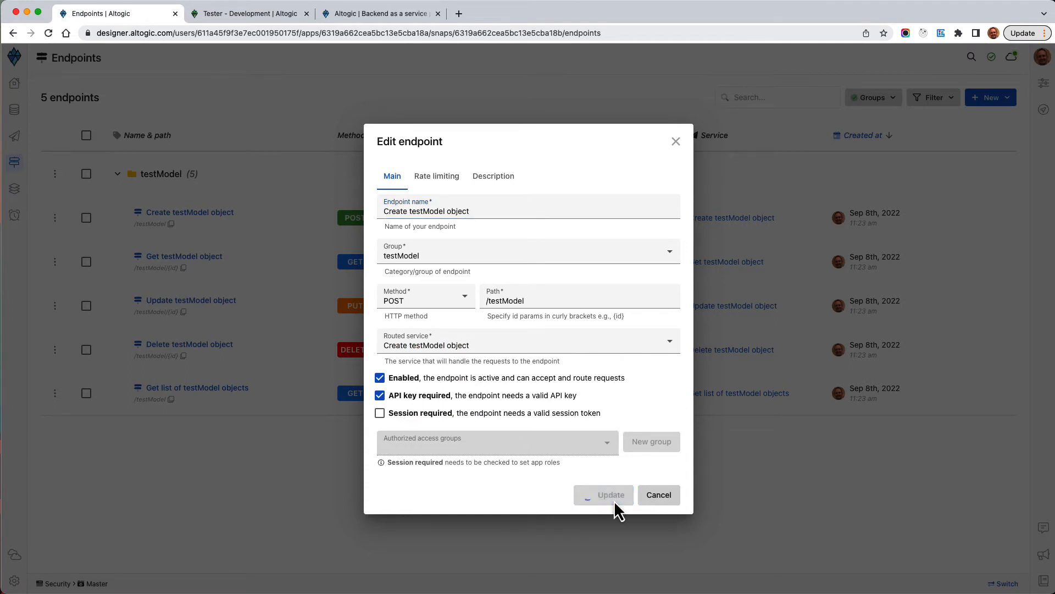
pyautogui.click(263, 14)
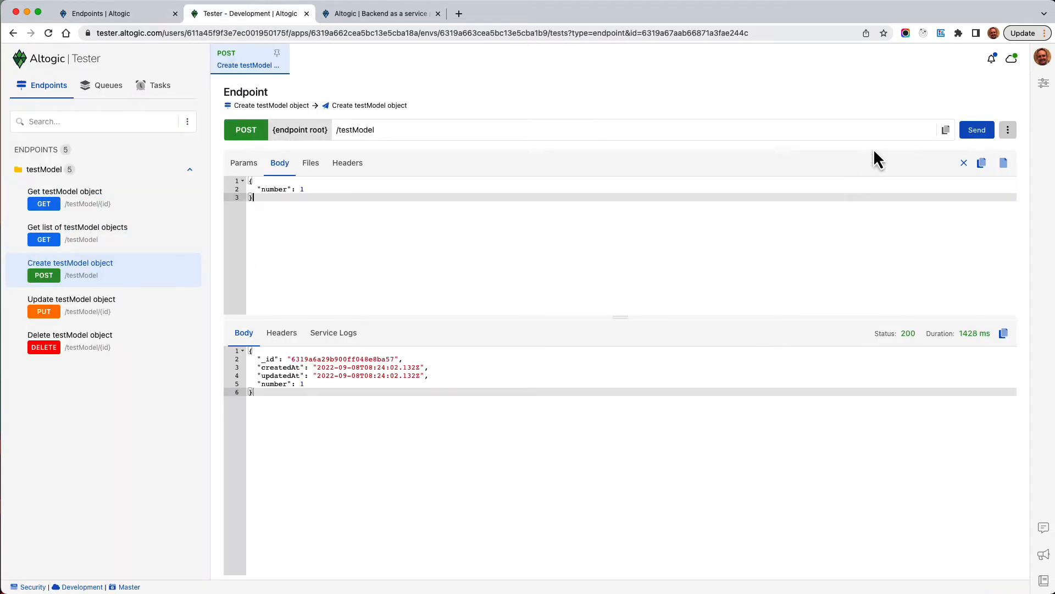
# Resend the keyless create request and highlight the 401 missing_API_key error message
pyautogui.click(979, 132)
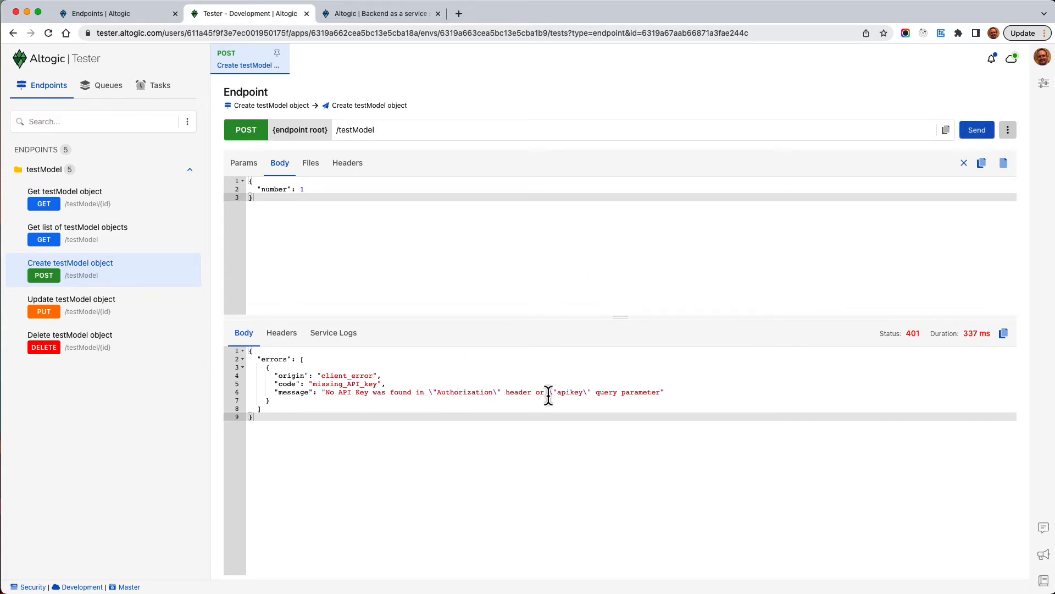
pyautogui.tripleClick(651, 393)
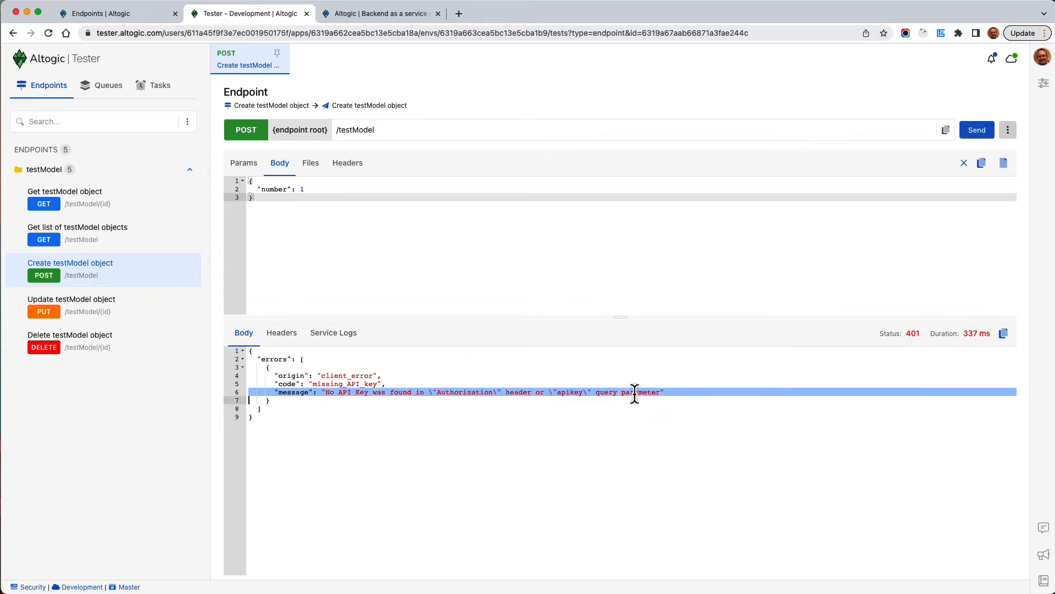
pyautogui.click(519, 393)
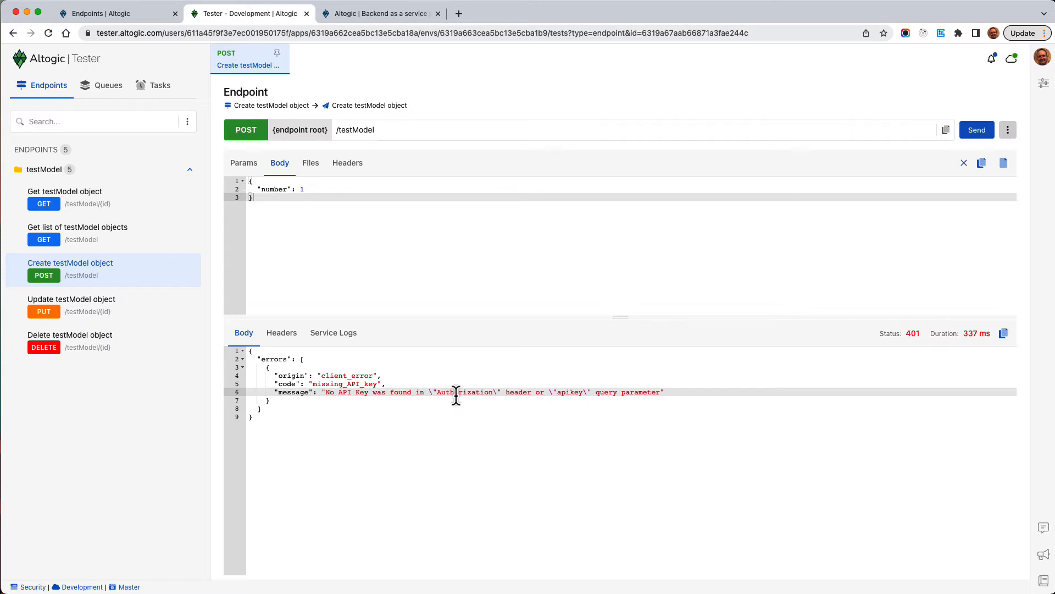
pyautogui.tripleClick(453, 394)
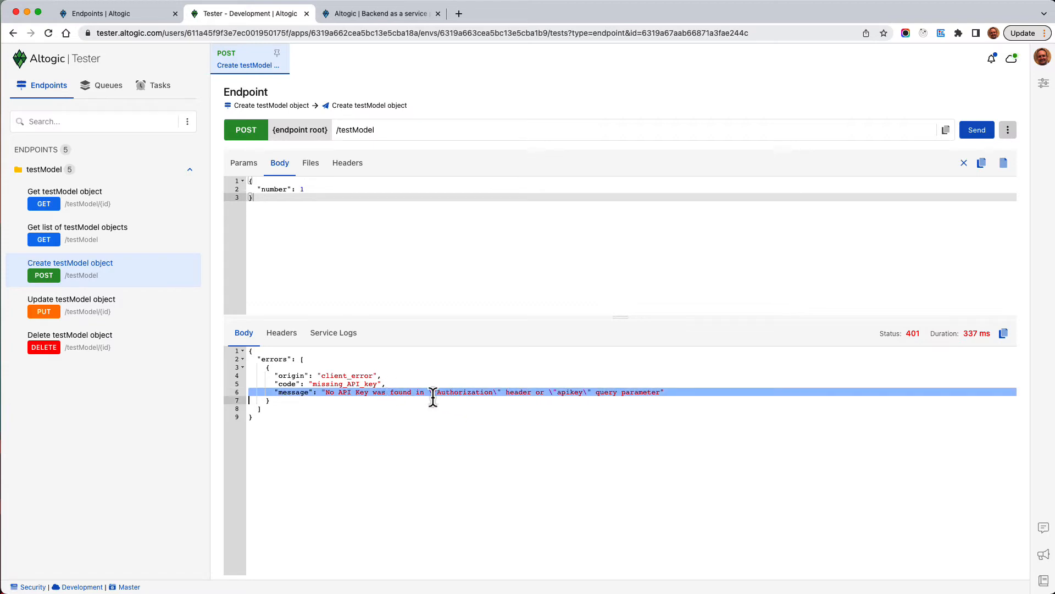
# Under the Development environment's API keys, create Key1 with full access
pyautogui.click(102, 15)
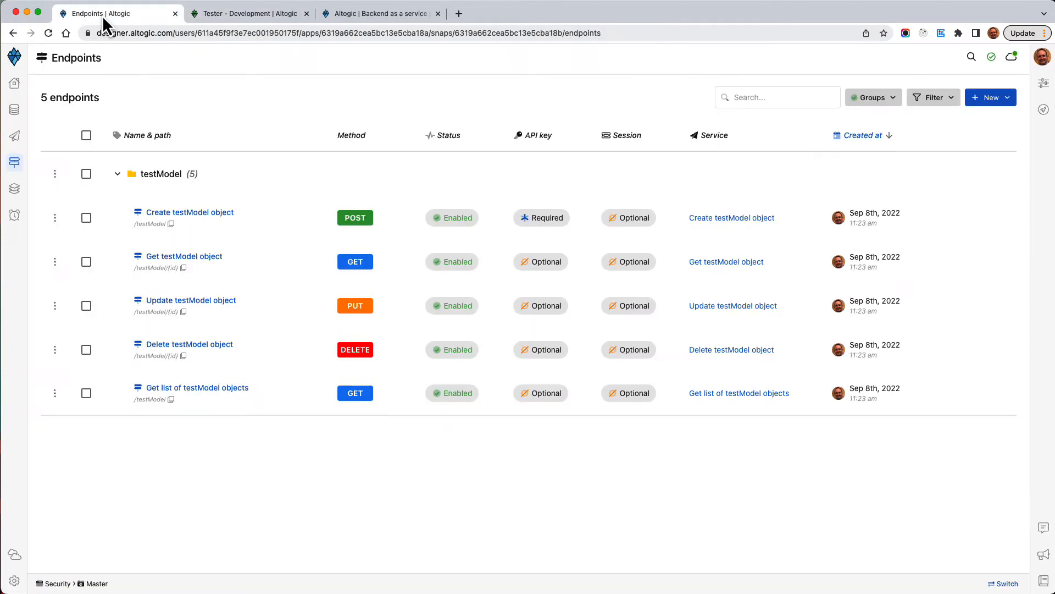
pyautogui.click(15, 554)
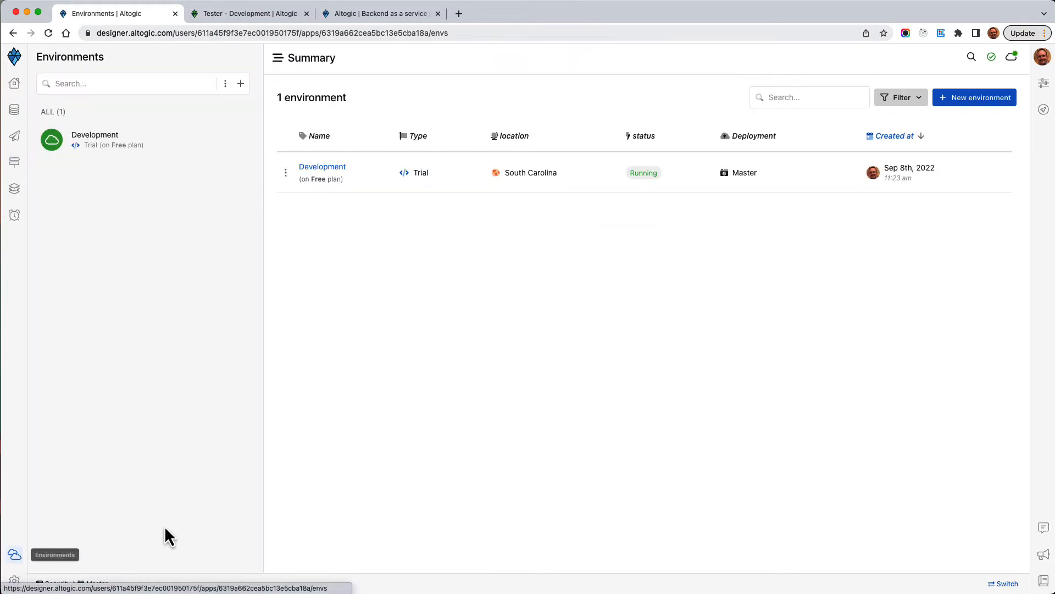
pyautogui.click(94, 144)
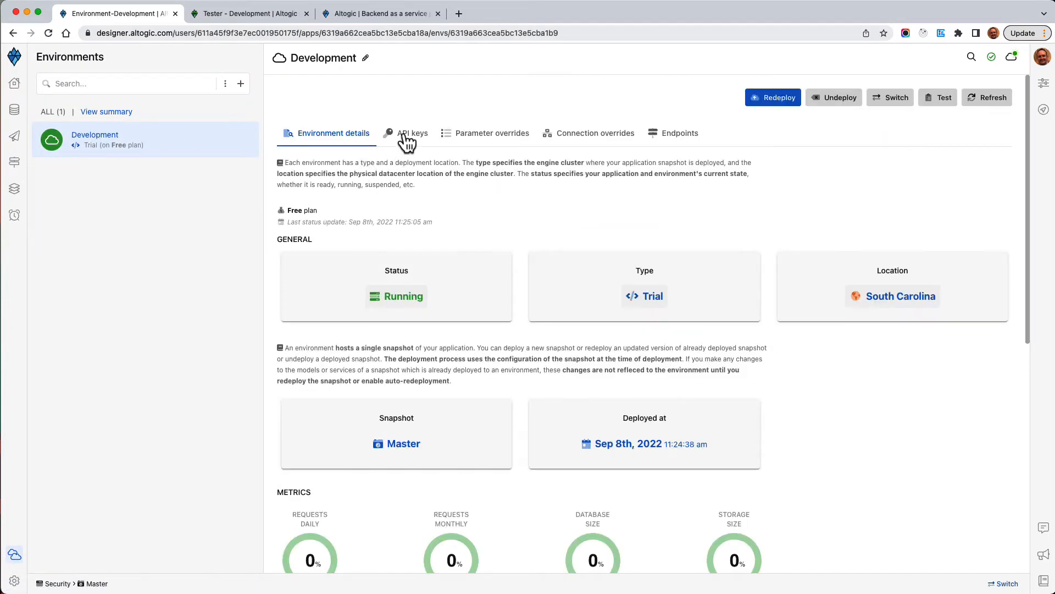
pyautogui.click(407, 134)
pyautogui.click(979, 99)
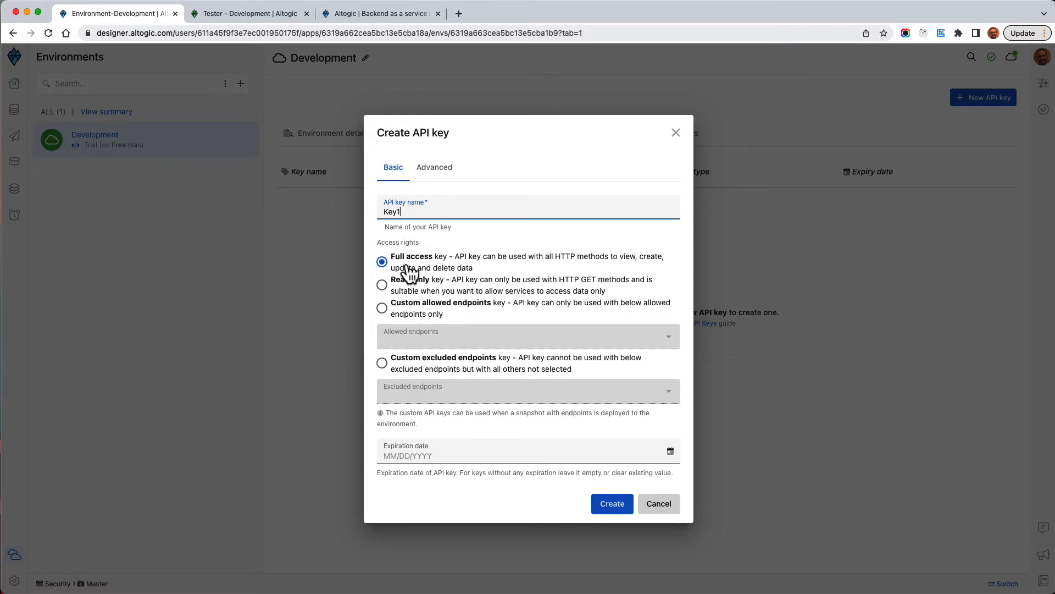
pyautogui.click(614, 514)
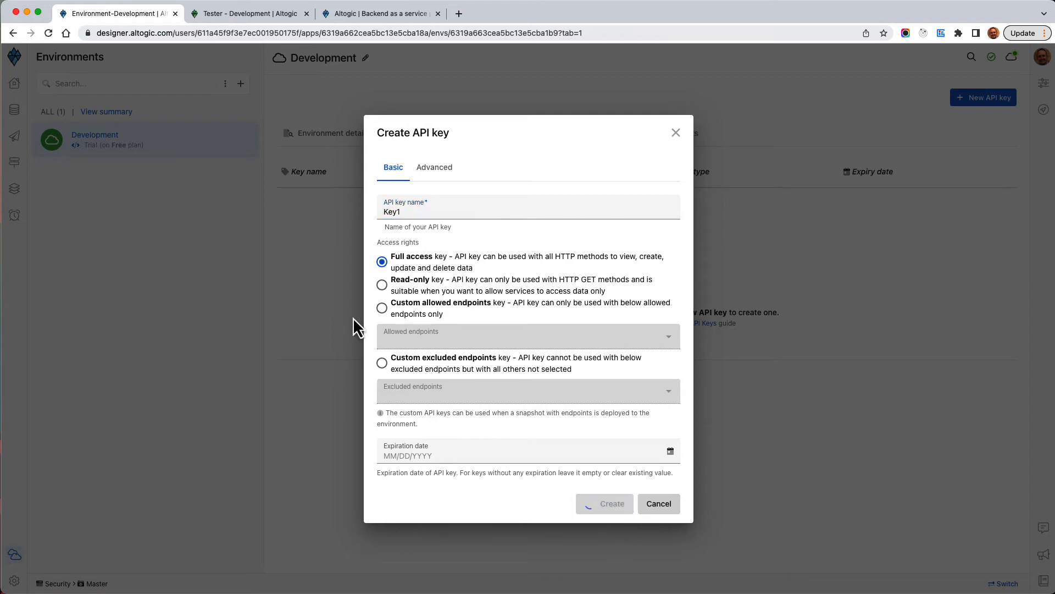
# Set the create request's Authorization header to Key1
pyautogui.click(250, 17)
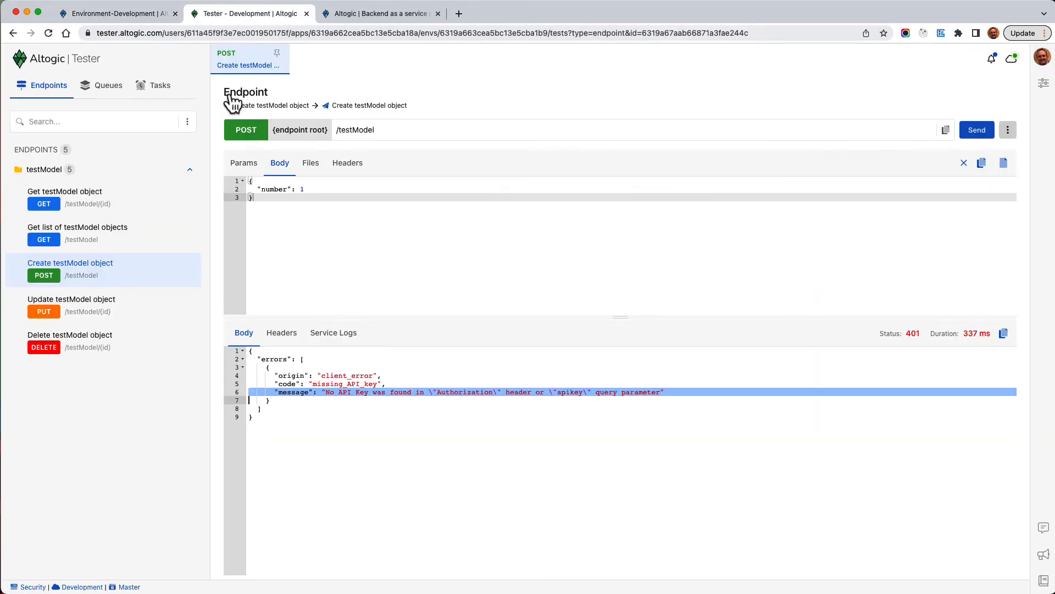
pyautogui.click(349, 166)
pyautogui.click(508, 247)
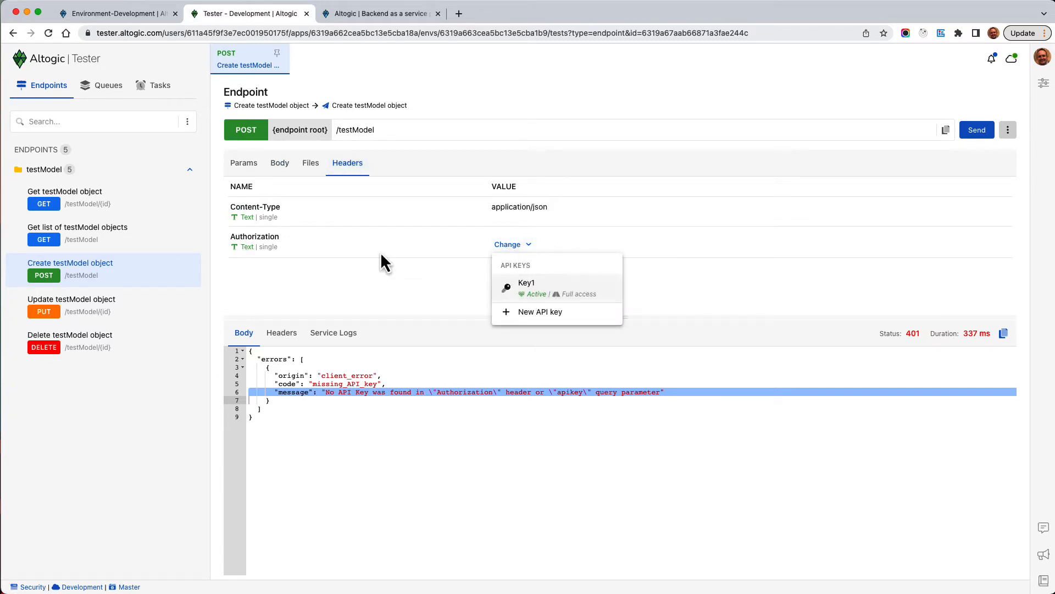
pyautogui.click(535, 296)
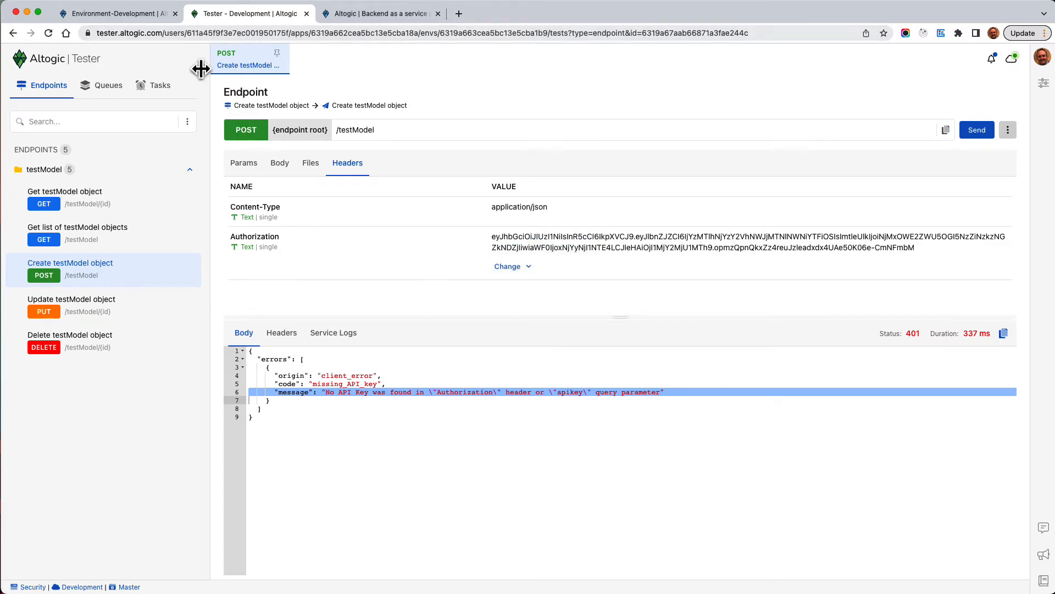
# Change the body's number value to 2 and confirm the create succeeds with status 200
pyautogui.click(278, 168)
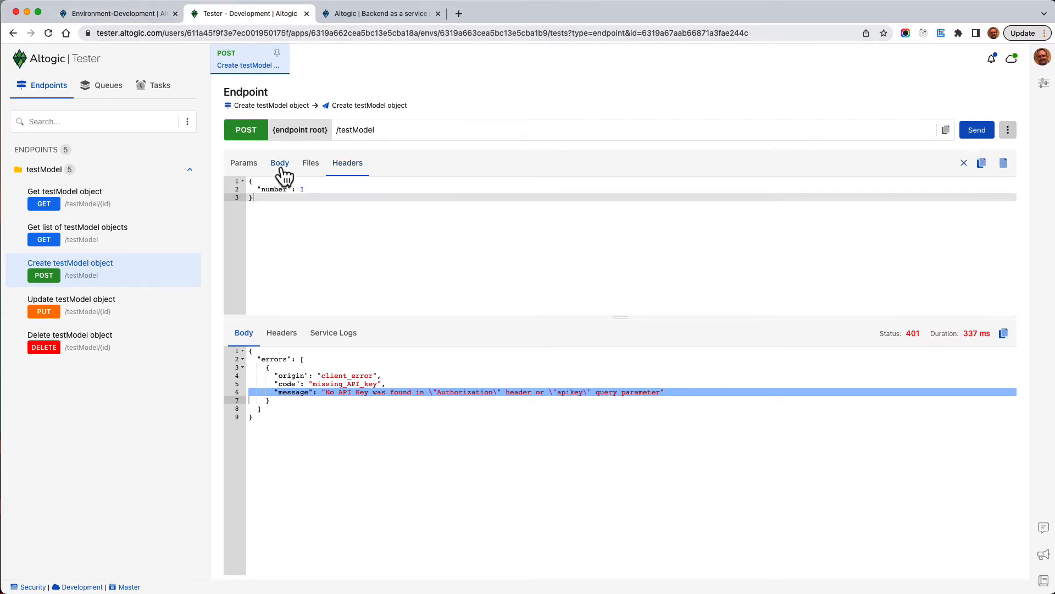
pyautogui.click(315, 195)
pyautogui.press('BackSpace')
pyautogui.write('2')
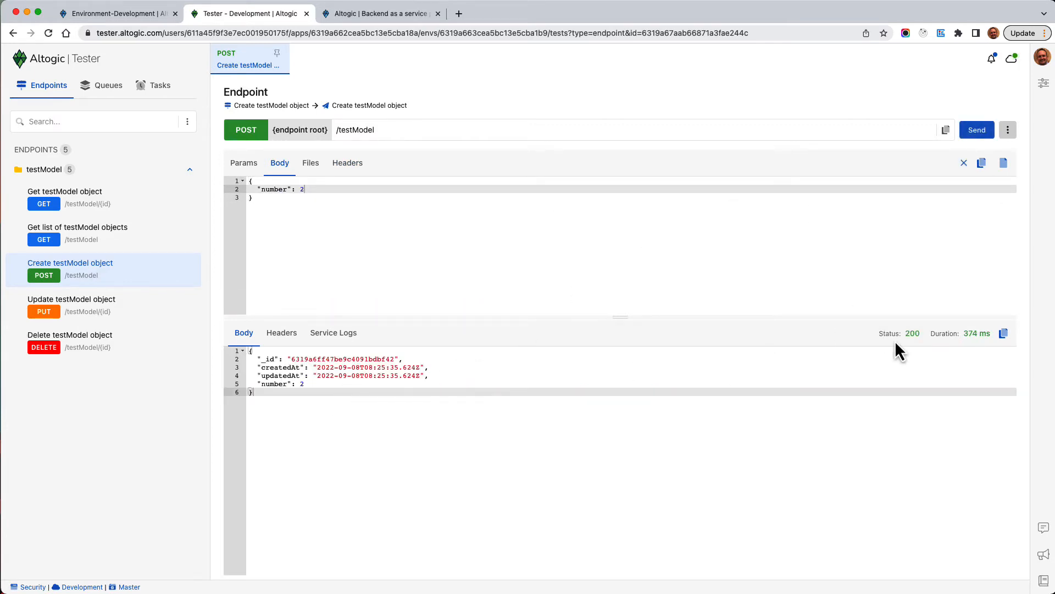
pyautogui.click(352, 165)
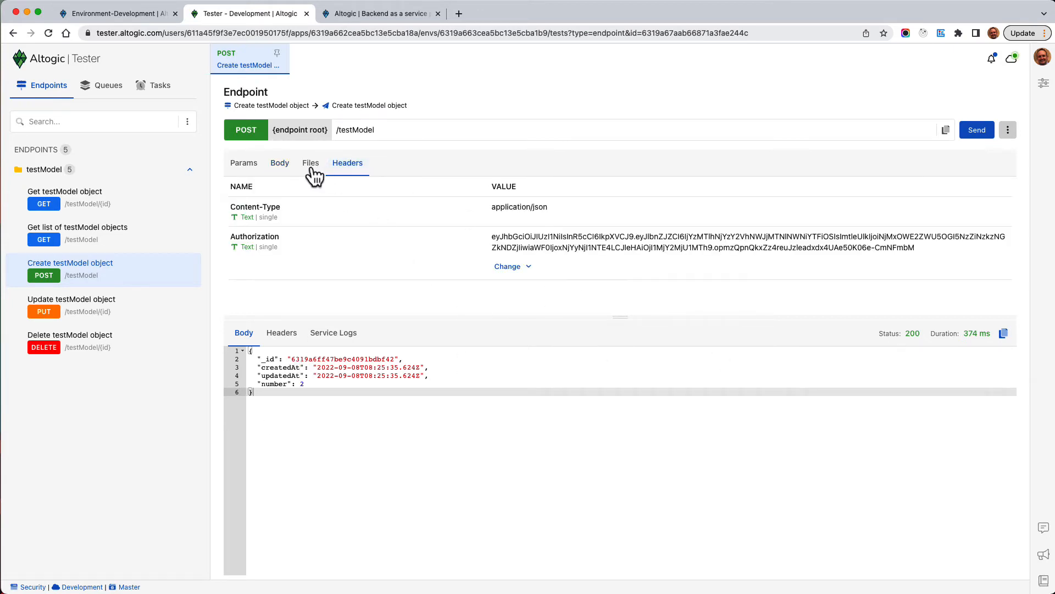
pyautogui.click(279, 164)
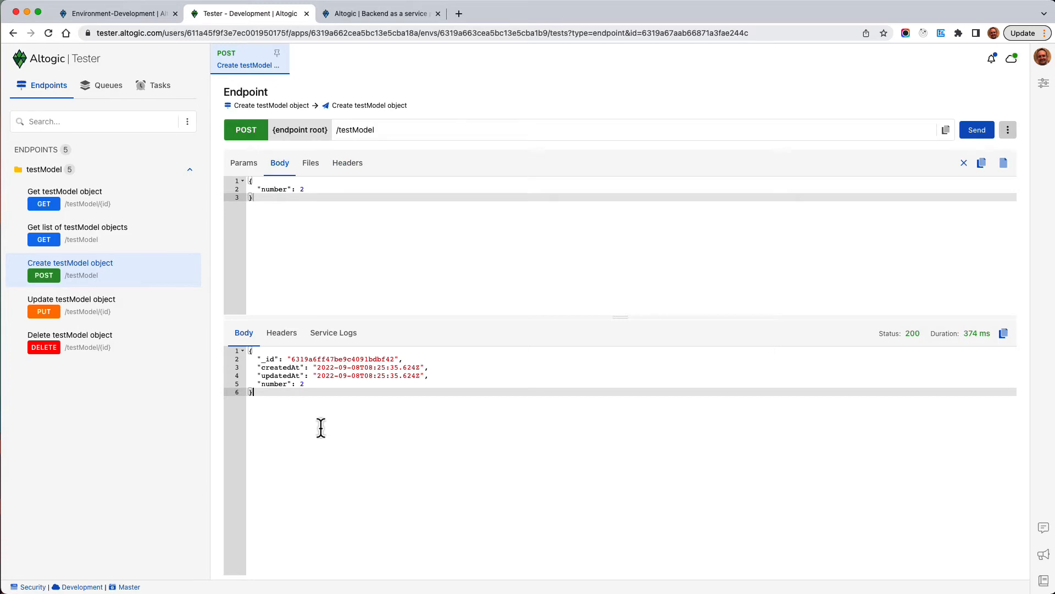
pyautogui.press('super+Tab')
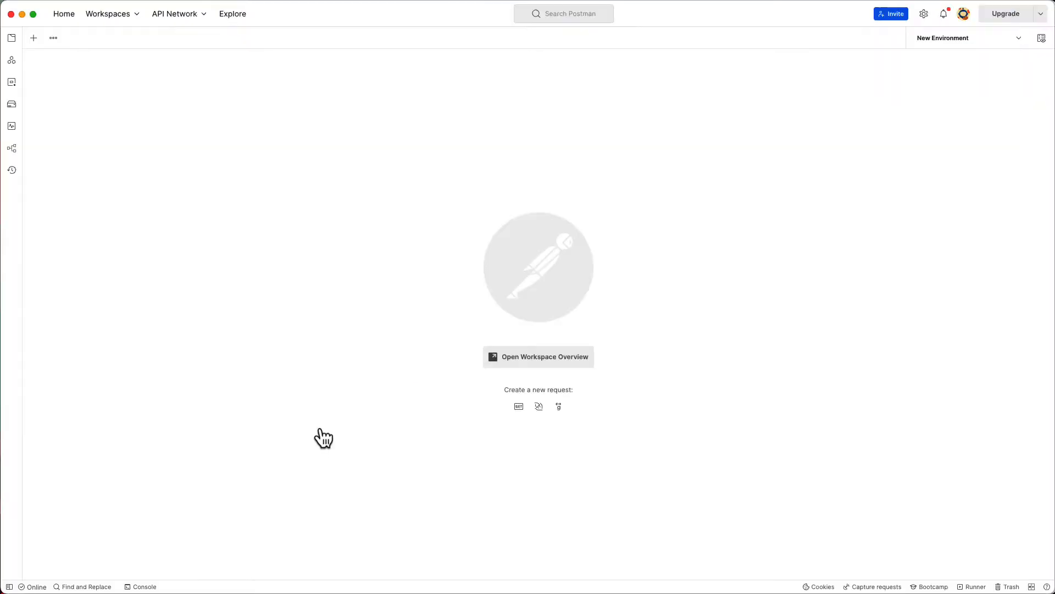
# Open a new untitled Postman request with its method set to POST
pyautogui.click(34, 38)
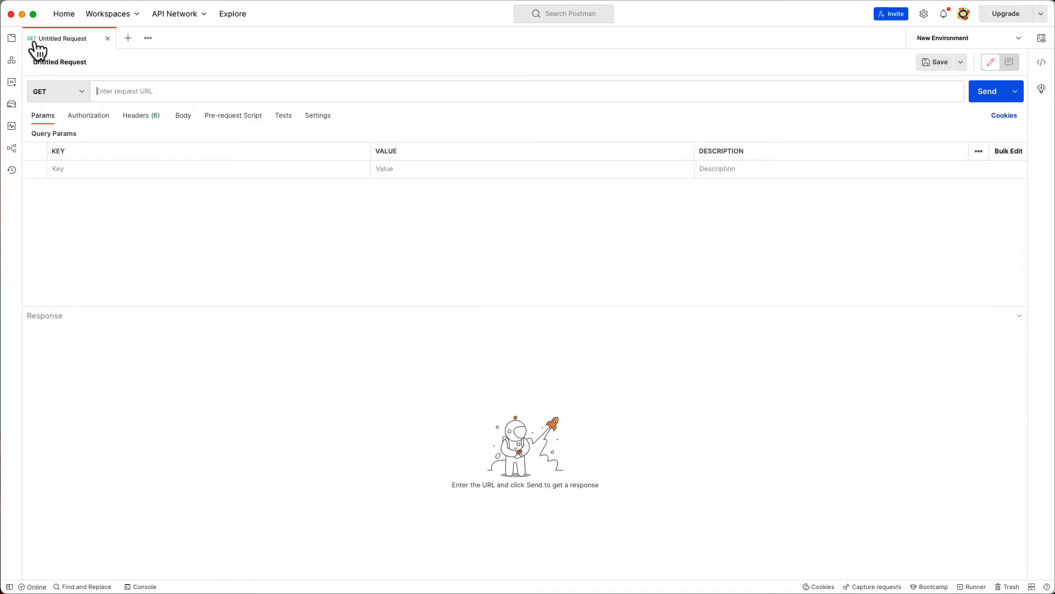
pyautogui.click(79, 93)
pyautogui.click(58, 133)
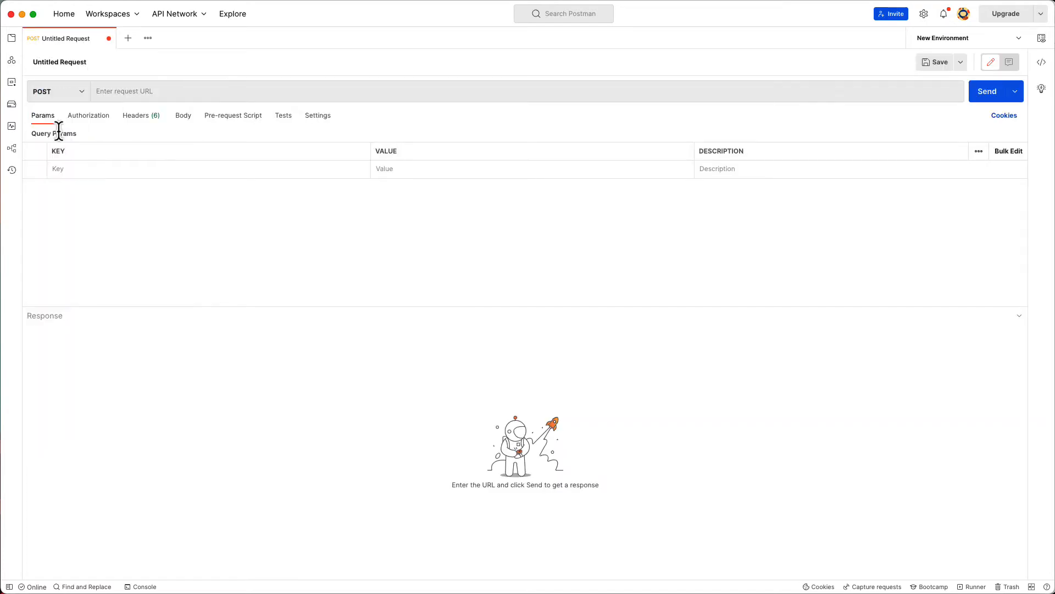
pyautogui.click(136, 90)
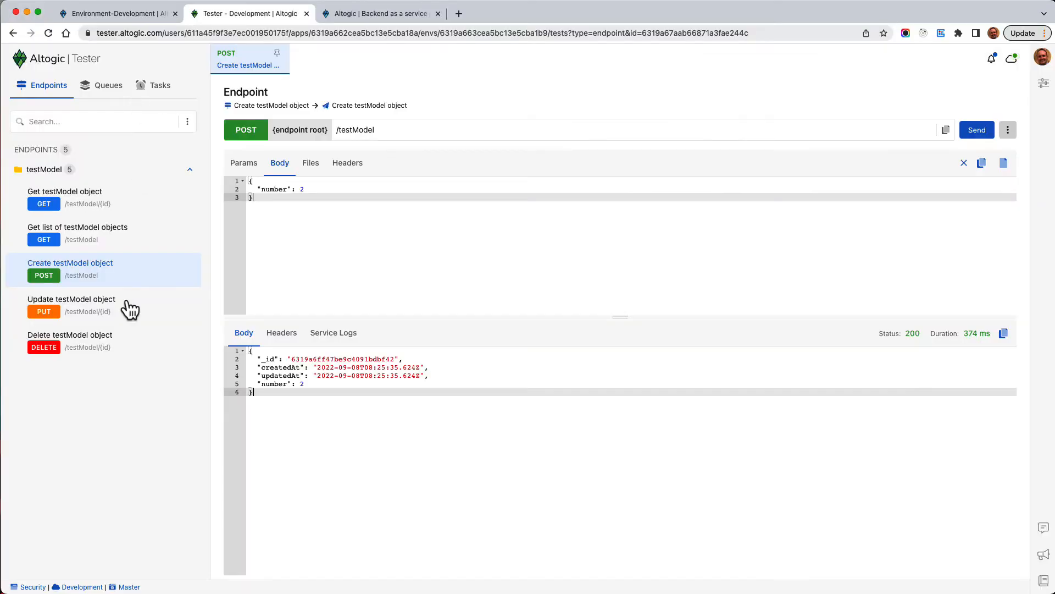
# Copy the /testModel path of Create testModel object from Altogic's endpoints list
pyautogui.click(101, 19)
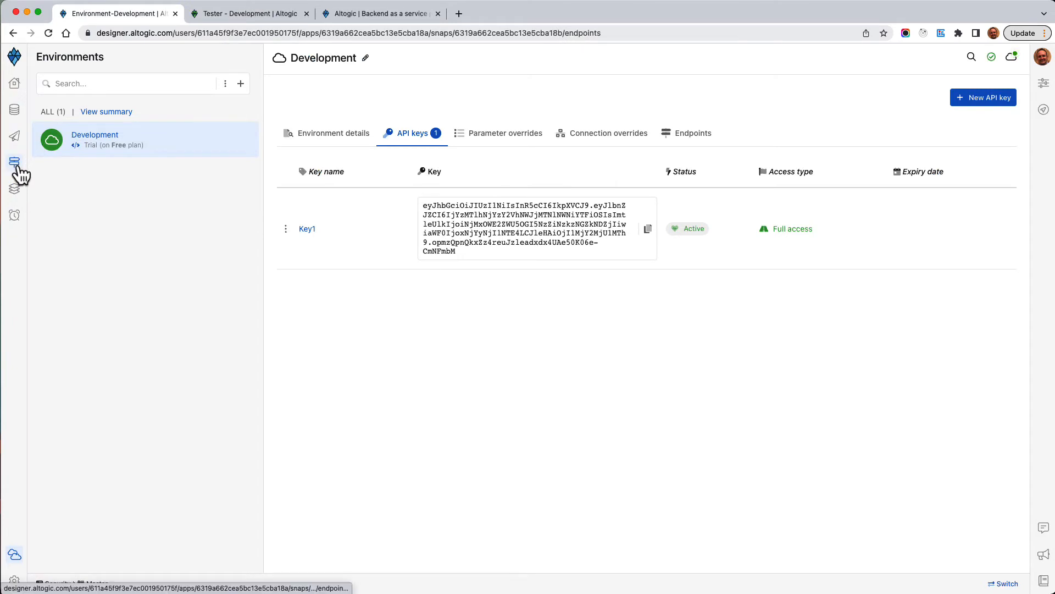
pyautogui.click(15, 164)
pyautogui.click(118, 174)
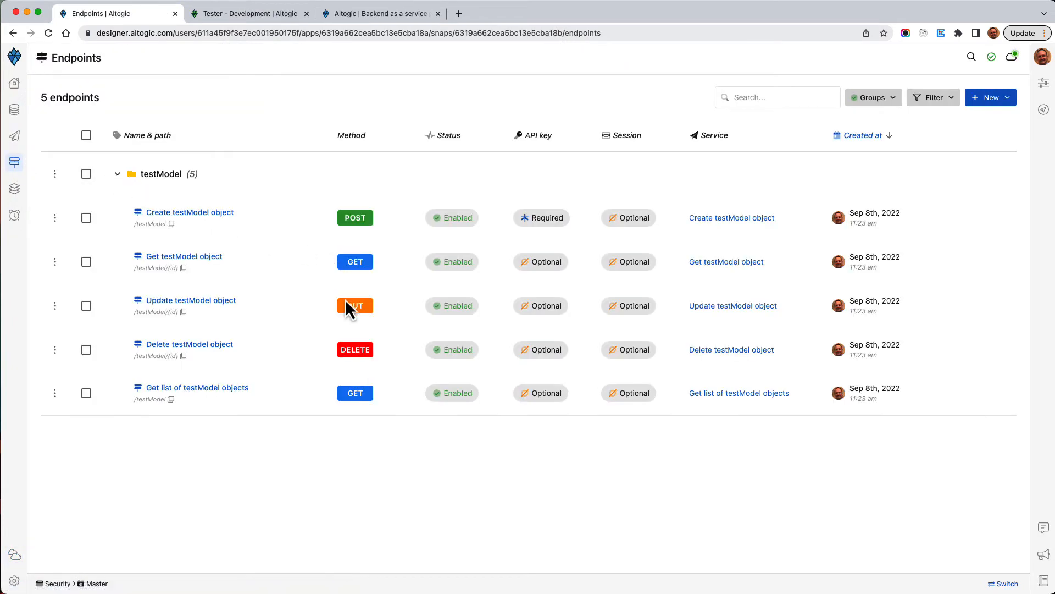
pyautogui.click(158, 230)
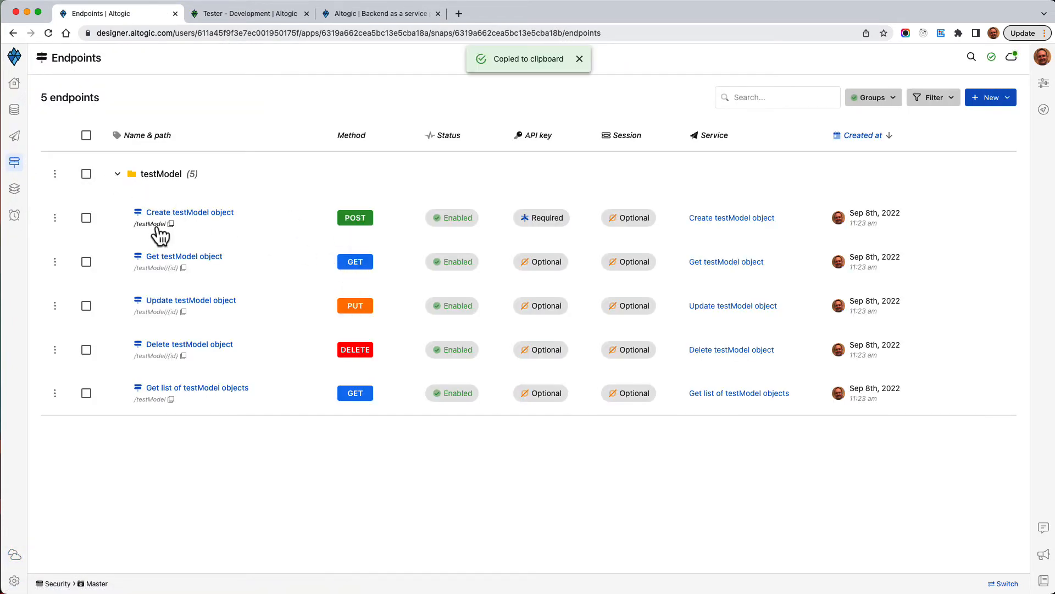
pyautogui.press('super+Tab')
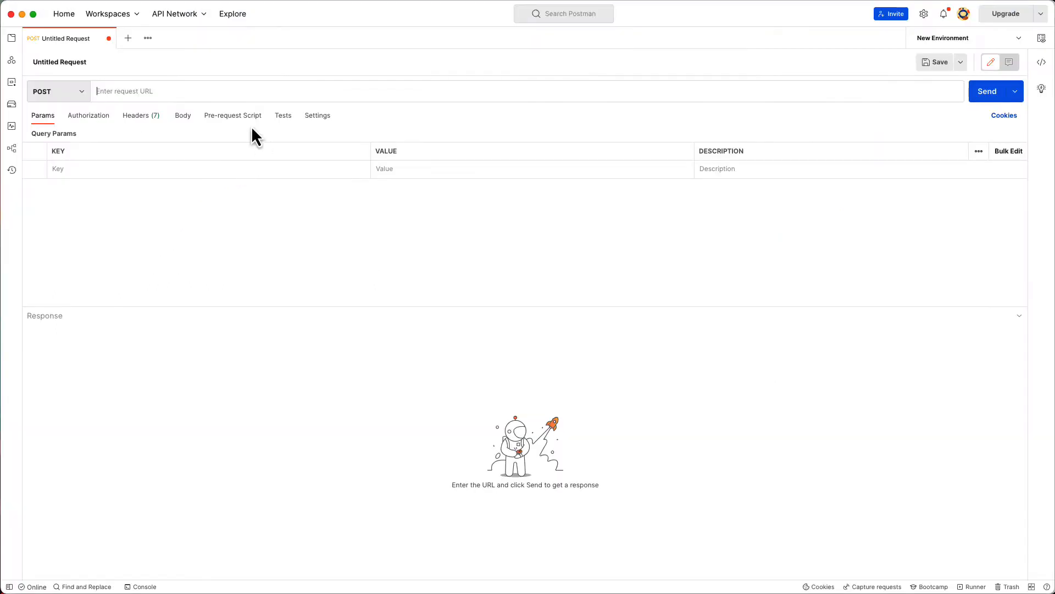
# Paste the testModel URL into the POST request and add an empty Authorization header
pyautogui.click(133, 97)
pyautogui.press('super+v')
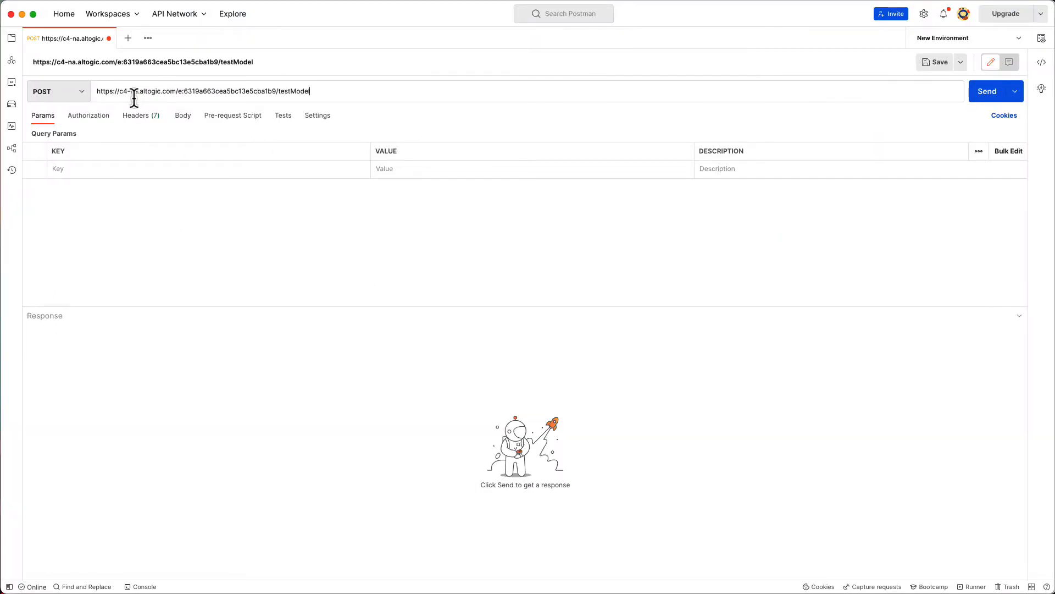
pyautogui.click(100, 117)
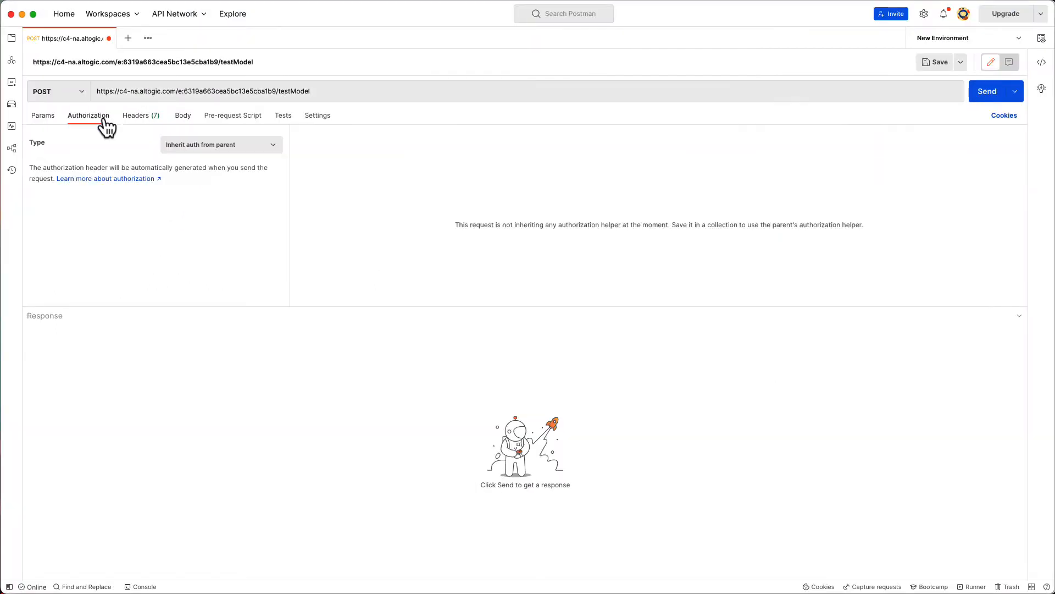
pyautogui.click(151, 122)
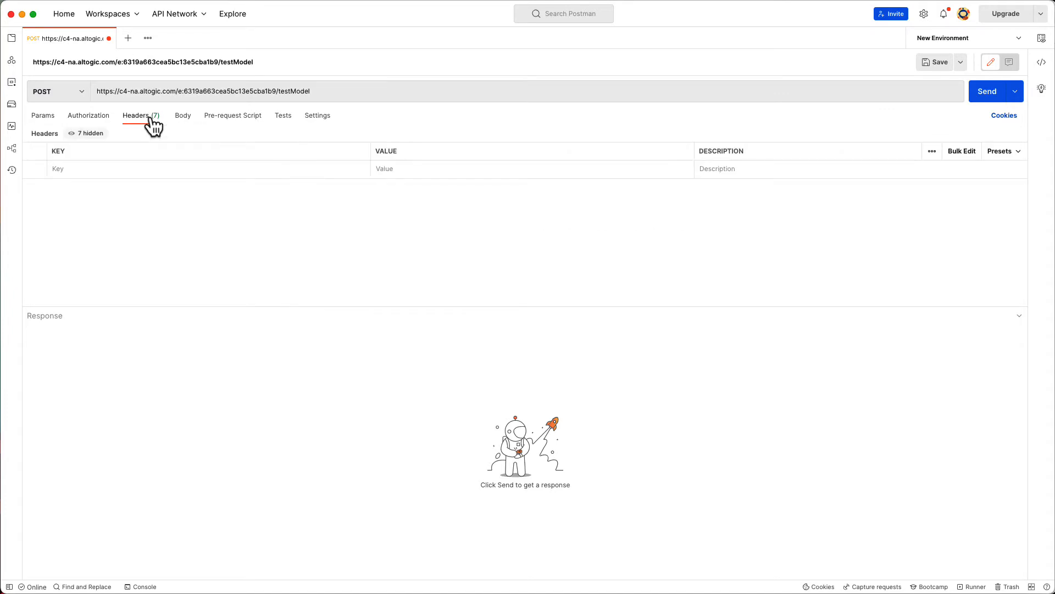
pyautogui.click(184, 169)
pyautogui.write('Aut')
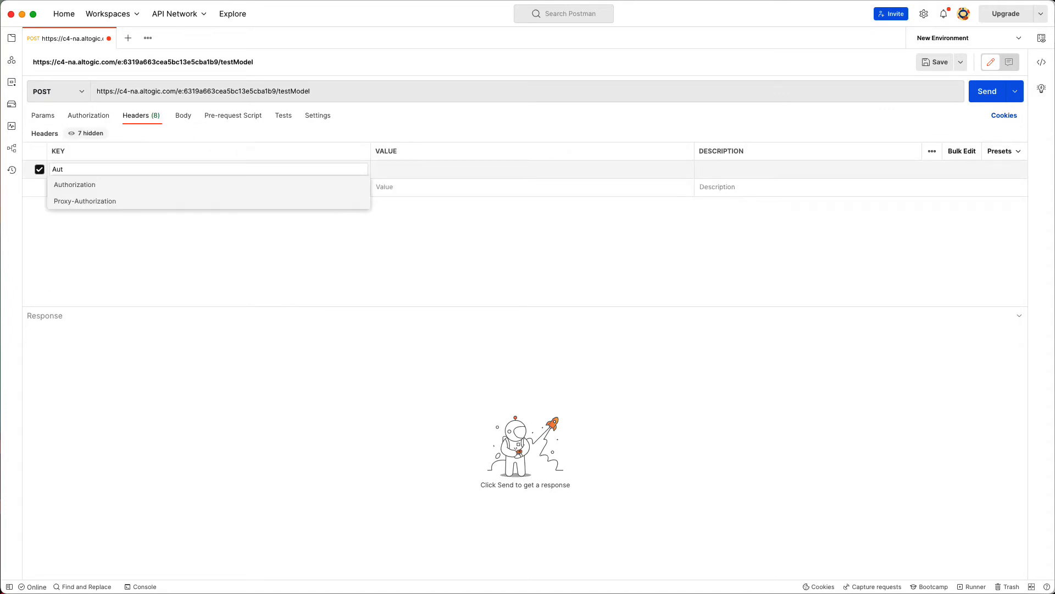
pyautogui.click(148, 185)
pyautogui.click(399, 172)
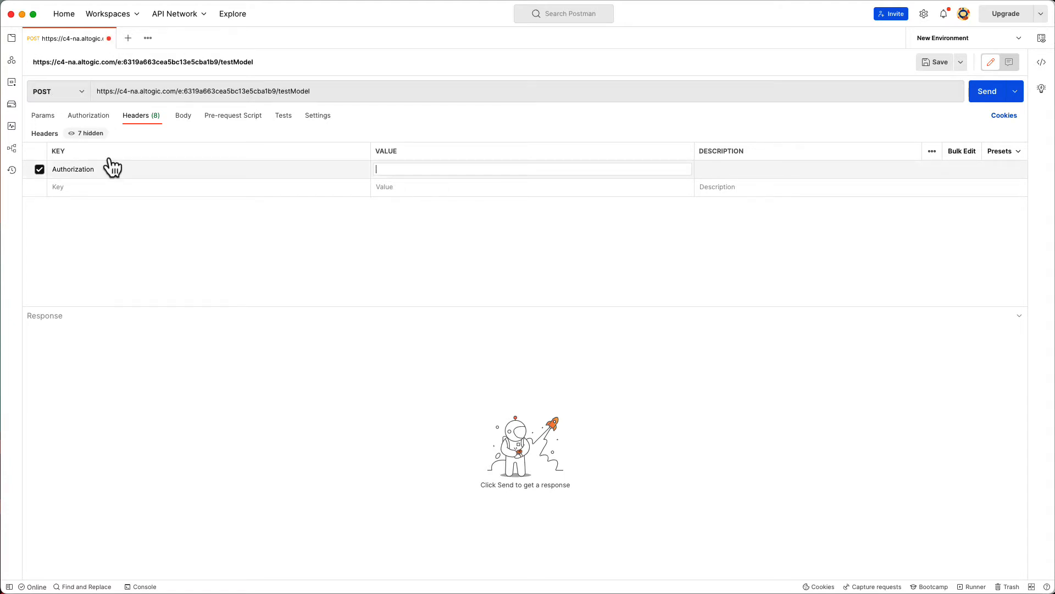
pyautogui.press('super+Tab')
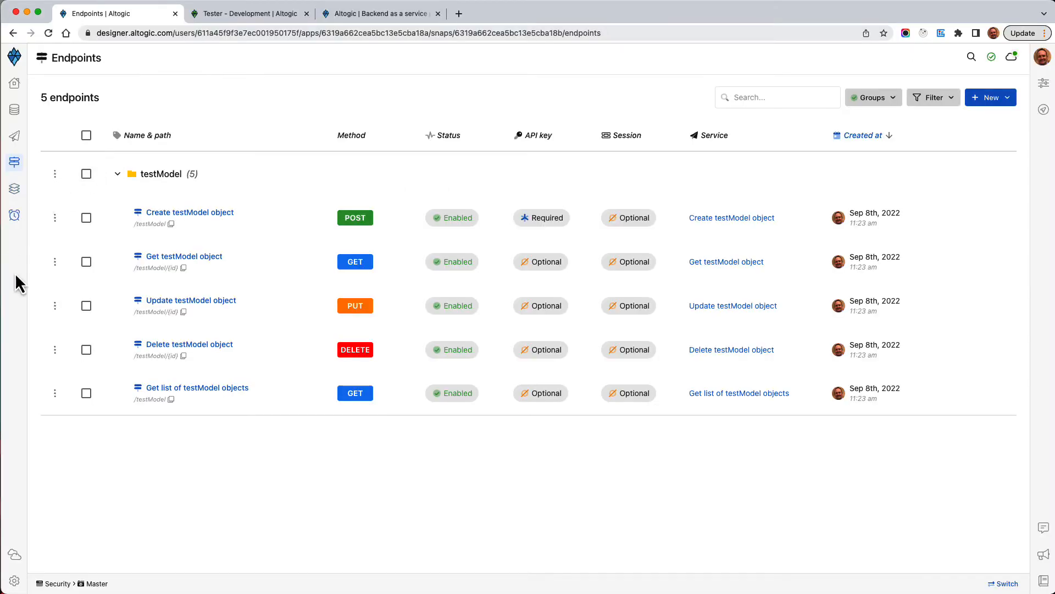
# Copy Key1's API key from the Development environment's API keys list
pyautogui.click(15, 554)
pyautogui.click(94, 151)
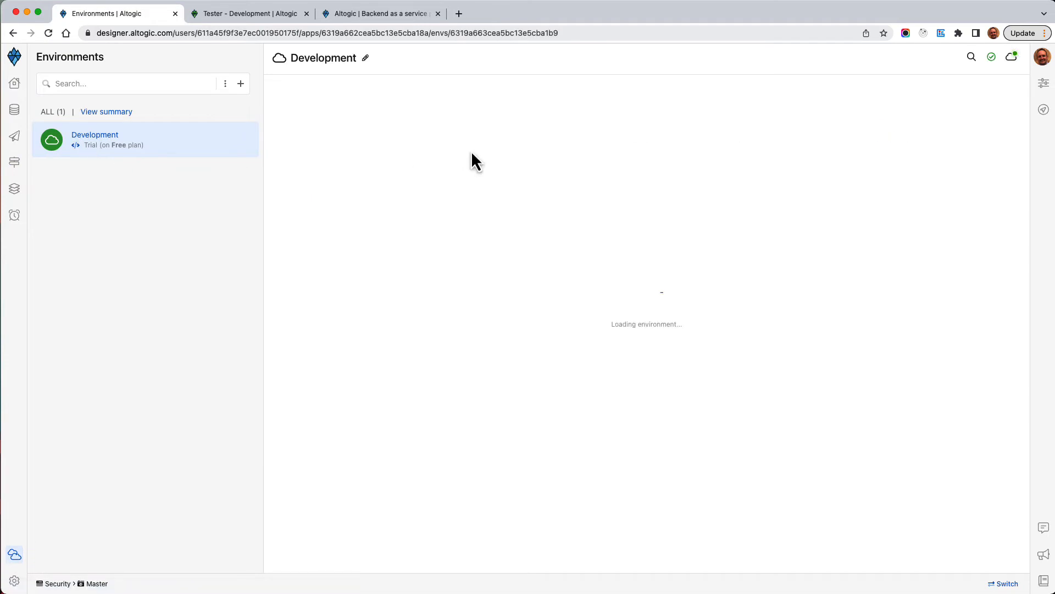
pyautogui.click(404, 138)
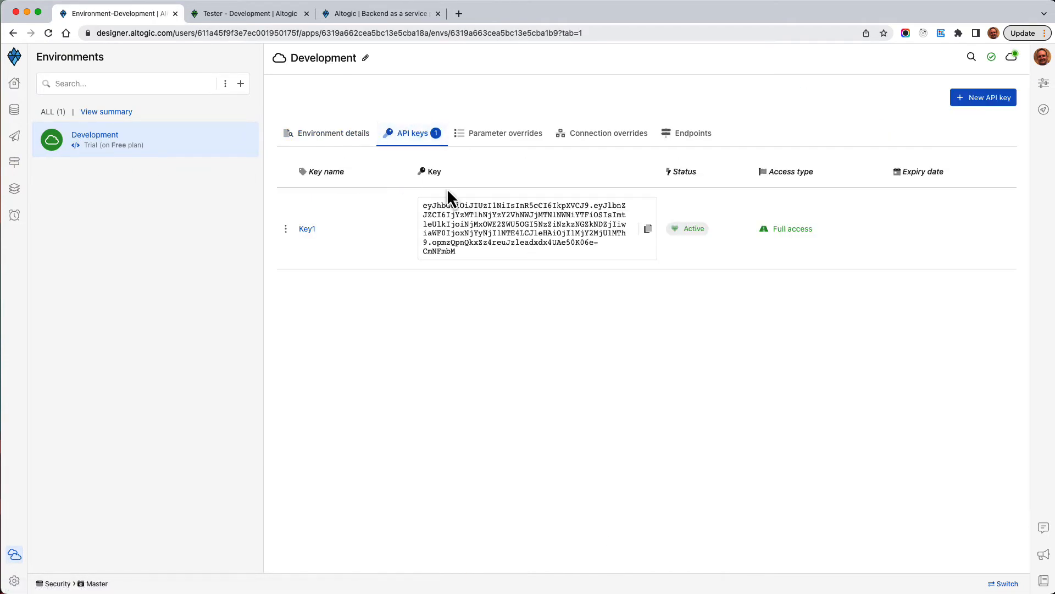
pyautogui.click(647, 228)
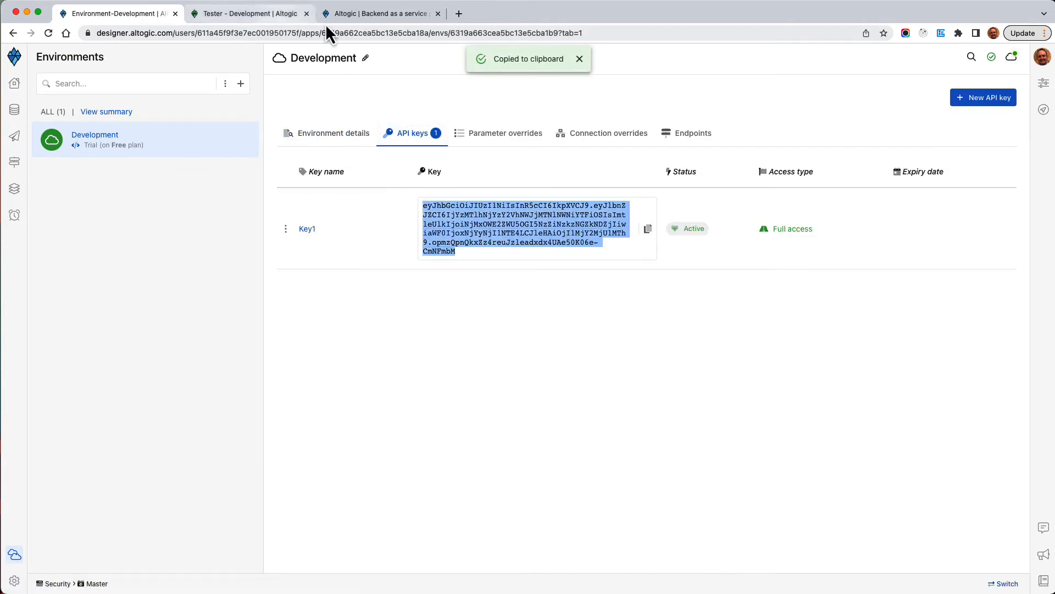
pyautogui.press('super+Tab')
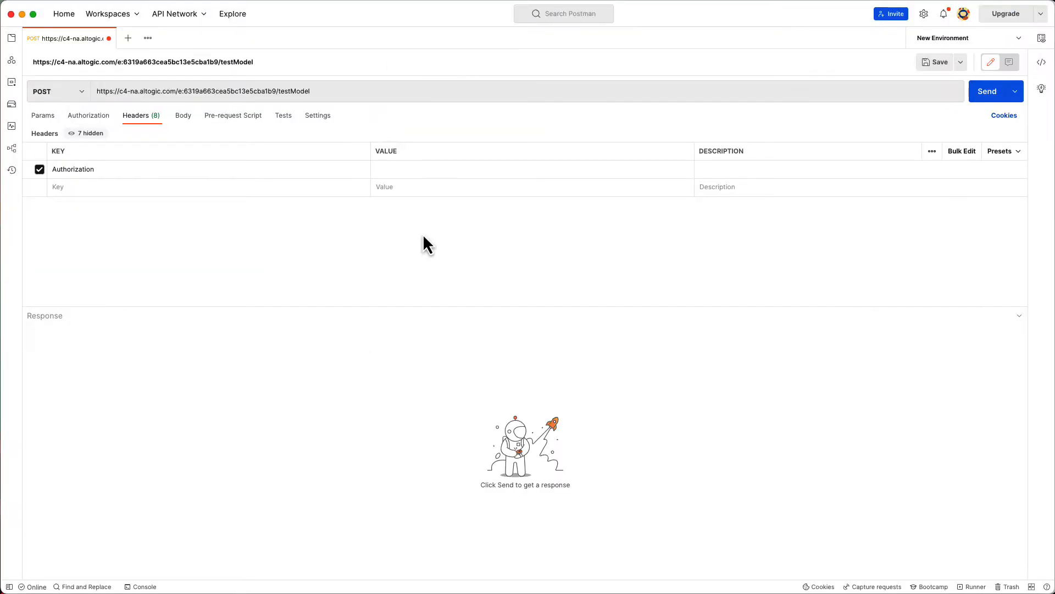
# Paste the copied API key as the Authorization value and set the body to raw JSON
pyautogui.click(390, 169)
pyautogui.press('super+v')
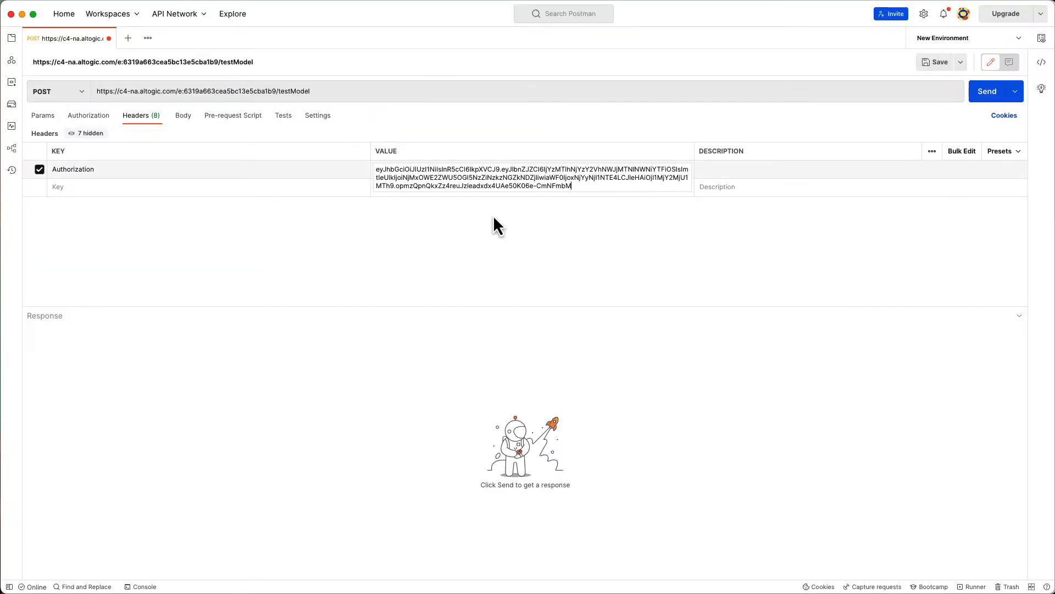
pyautogui.click(183, 116)
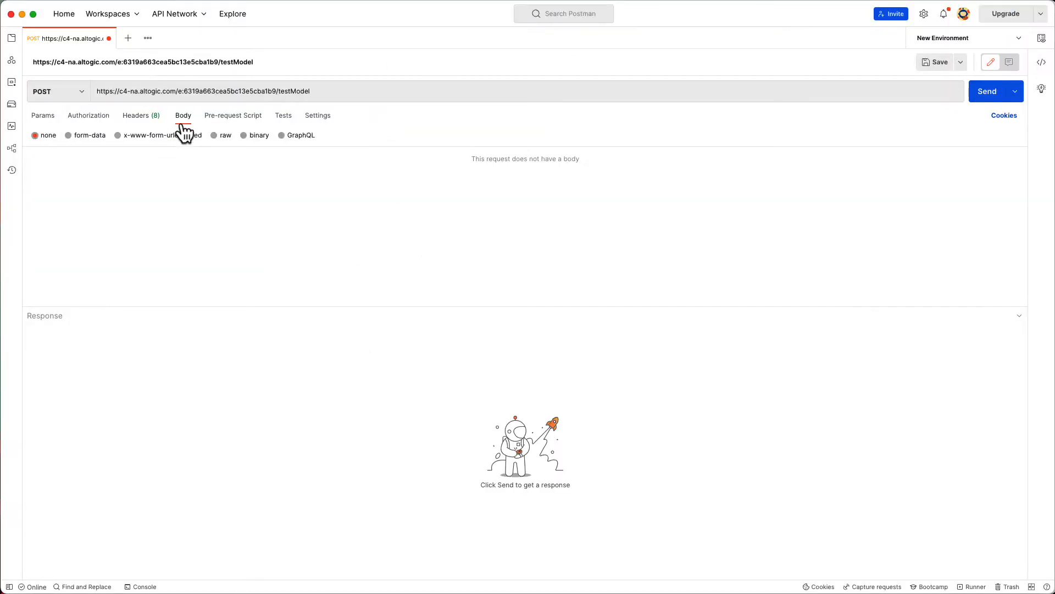
pyautogui.click(215, 136)
pyautogui.click(332, 135)
pyautogui.click(355, 189)
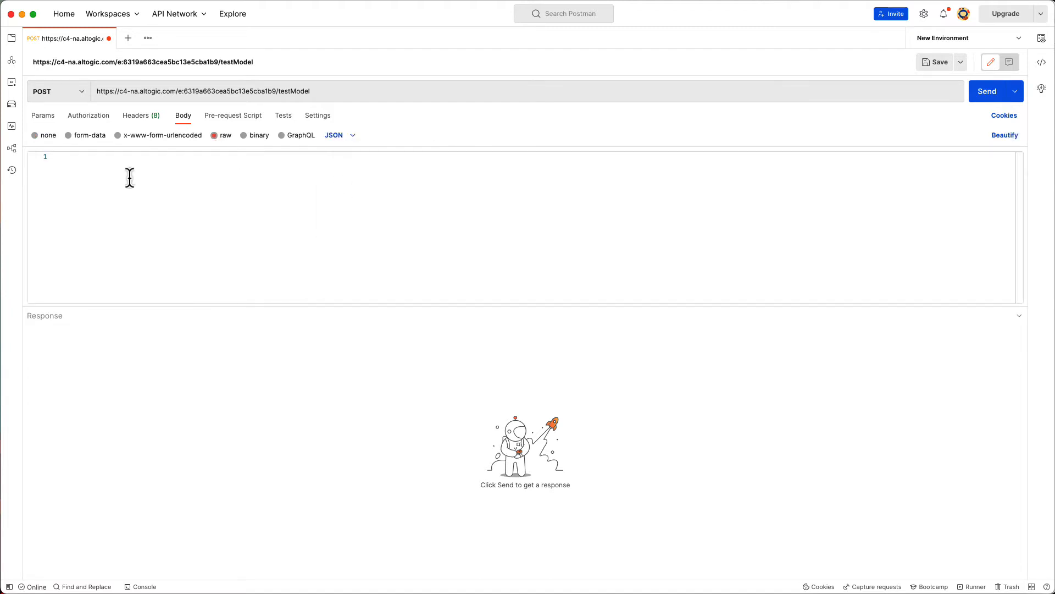
# Enter the body {"number": 3} and send the POST, getting 200 OK
pyautogui.write('{')
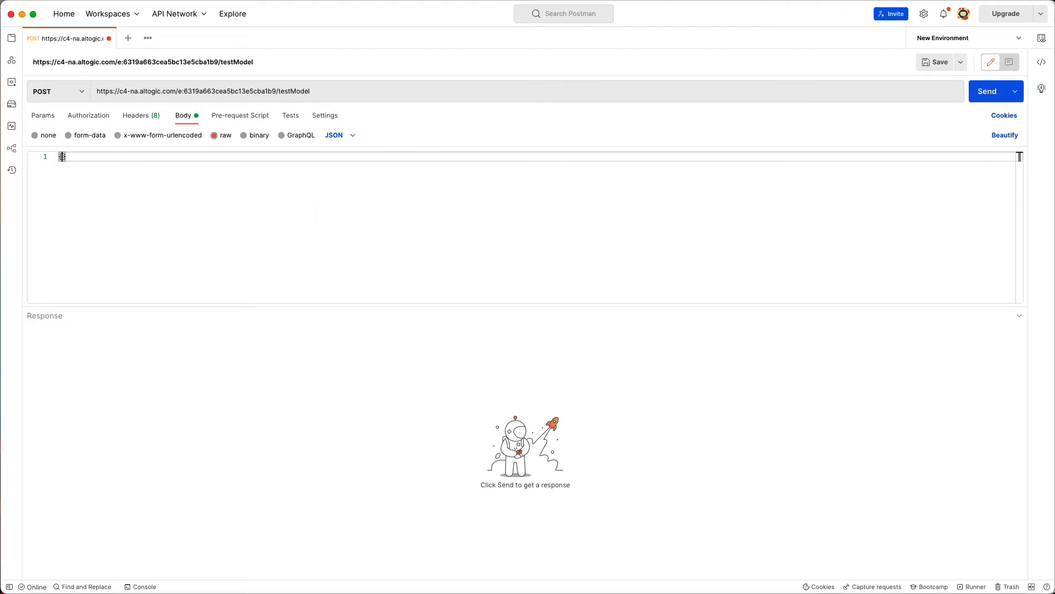
pyautogui.press('Return')
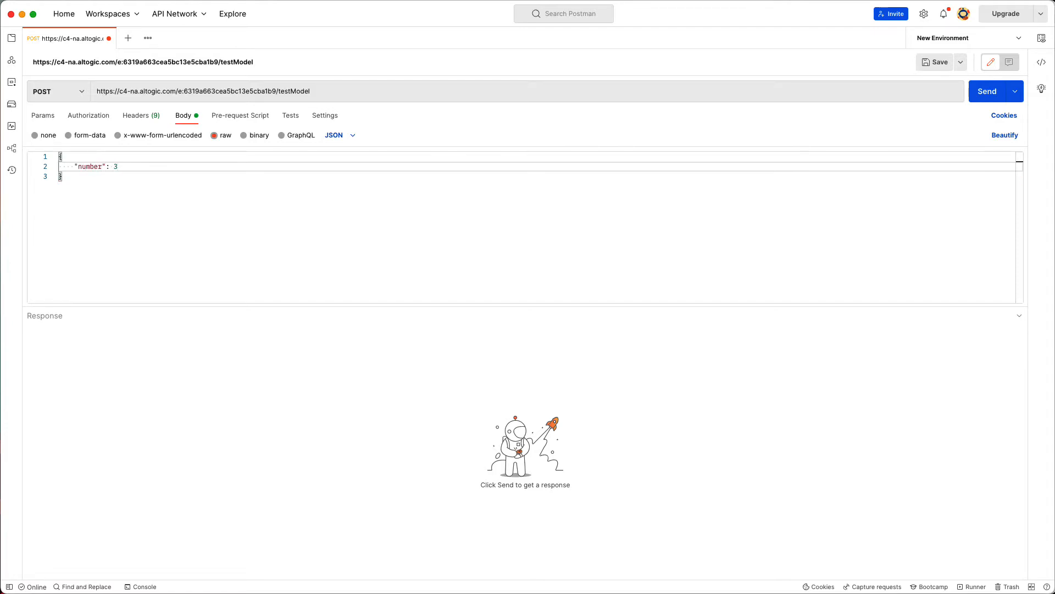
pyautogui.click(985, 94)
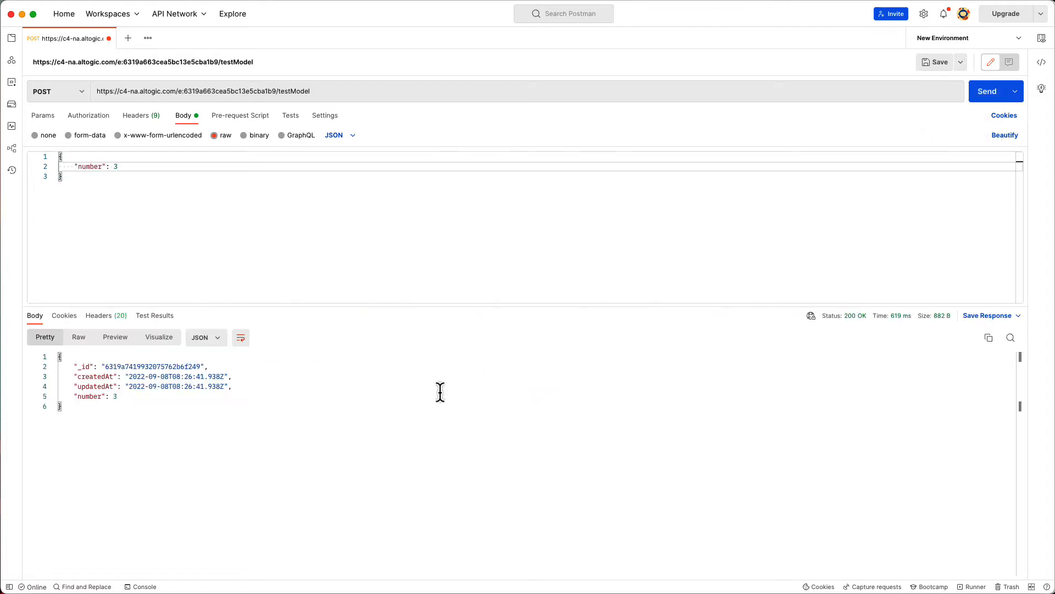
pyautogui.moveTo(110, 447); pyautogui.dragTo(34, 359)
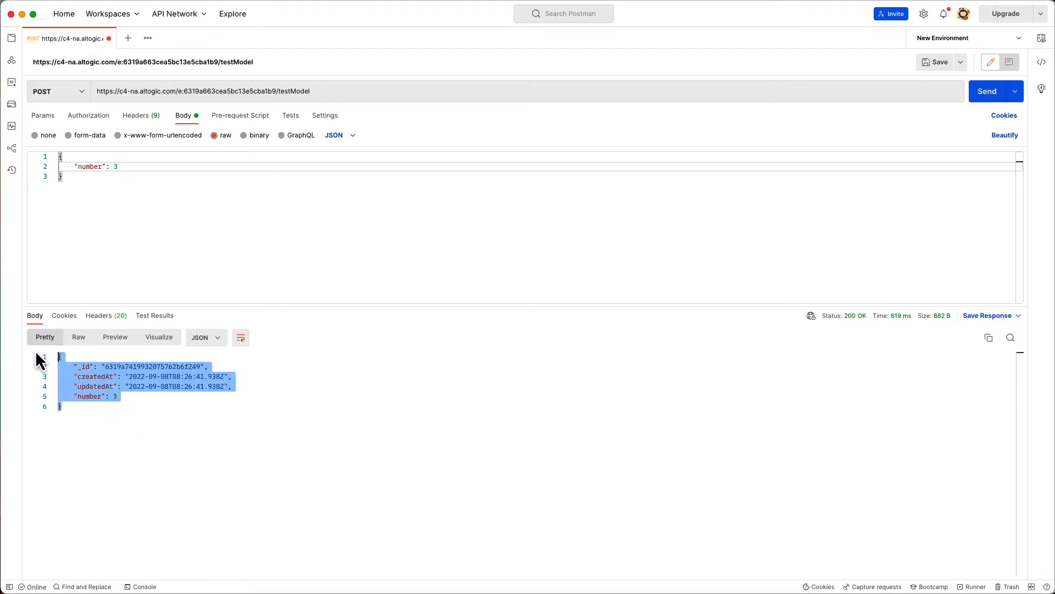
pyautogui.click(215, 483)
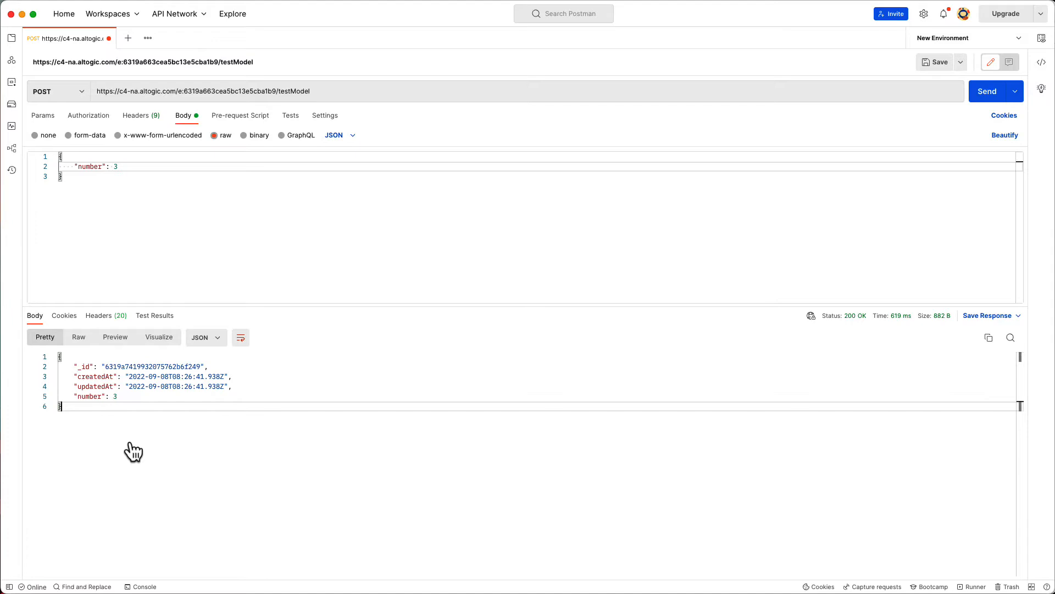
pyautogui.press('super+Tab')
# Send Get list of testModel objects in Tester and check the count-3 response (numbers 1, 2, 3)
pyautogui.click(261, 13)
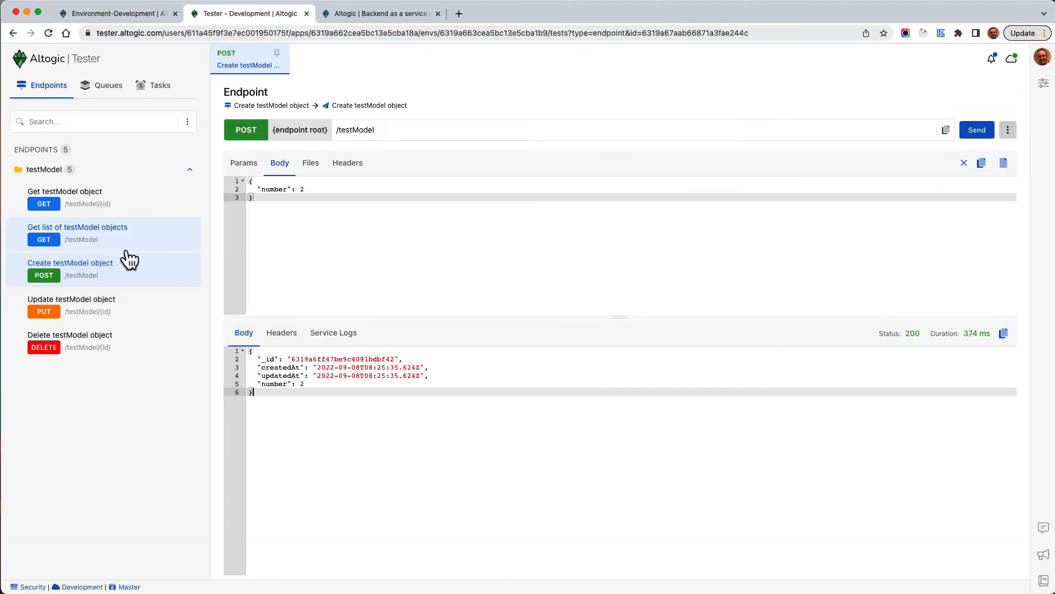
pyautogui.click(73, 243)
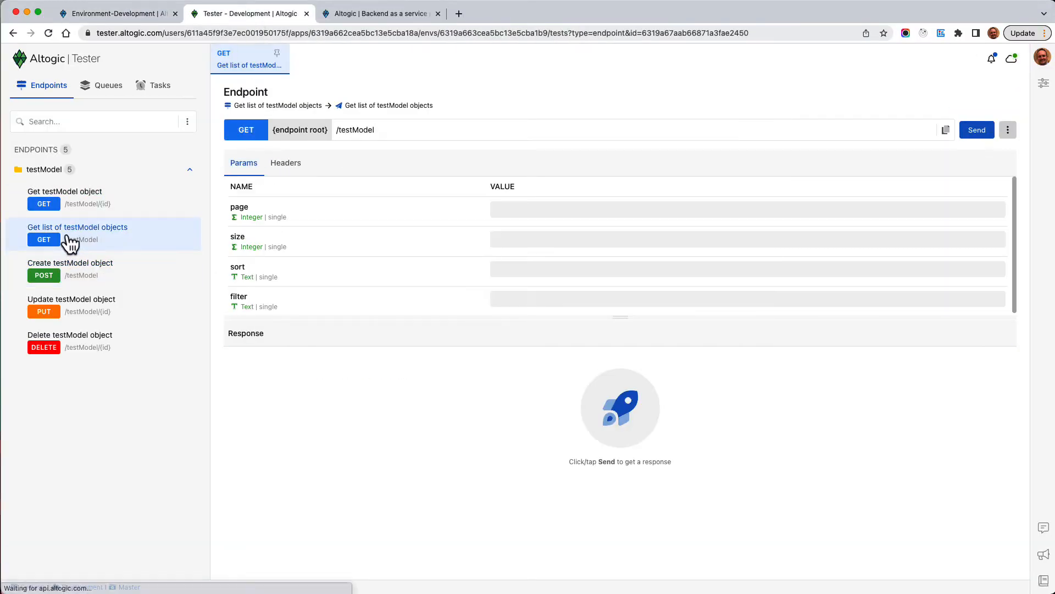
pyautogui.click(978, 132)
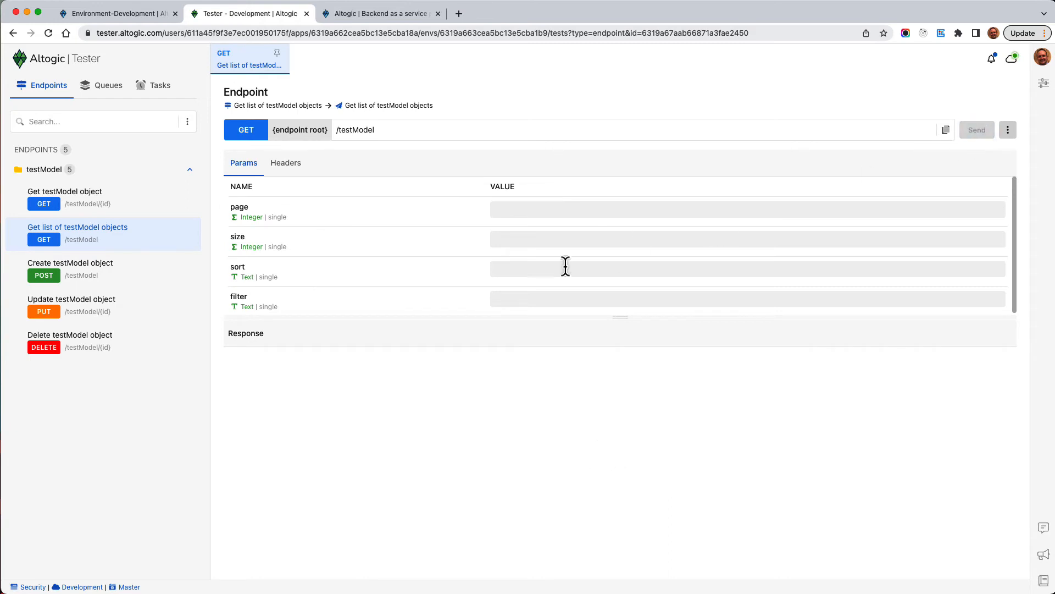
pyautogui.moveTo(617, 319); pyautogui.dragTo(615, 244)
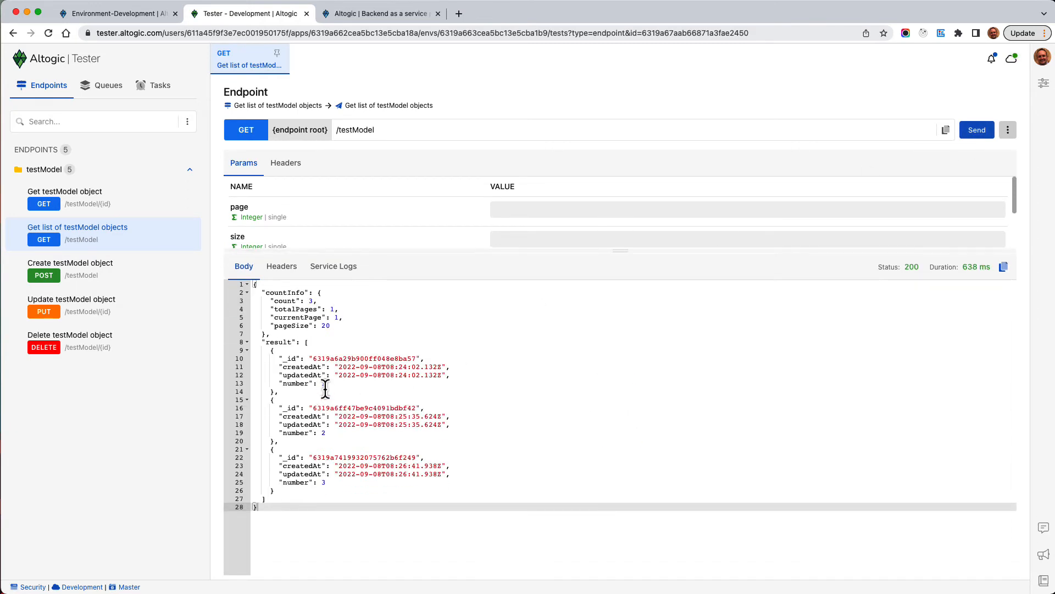
pyautogui.click(324, 383)
pyautogui.click(325, 425)
pyautogui.click(329, 490)
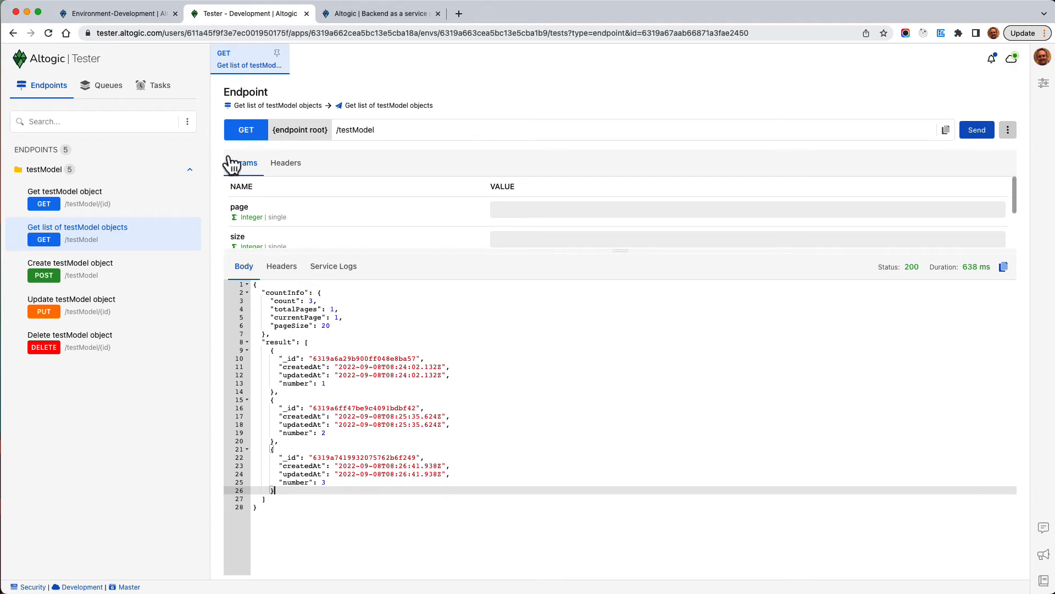
pyautogui.click(127, 16)
pyautogui.click(15, 161)
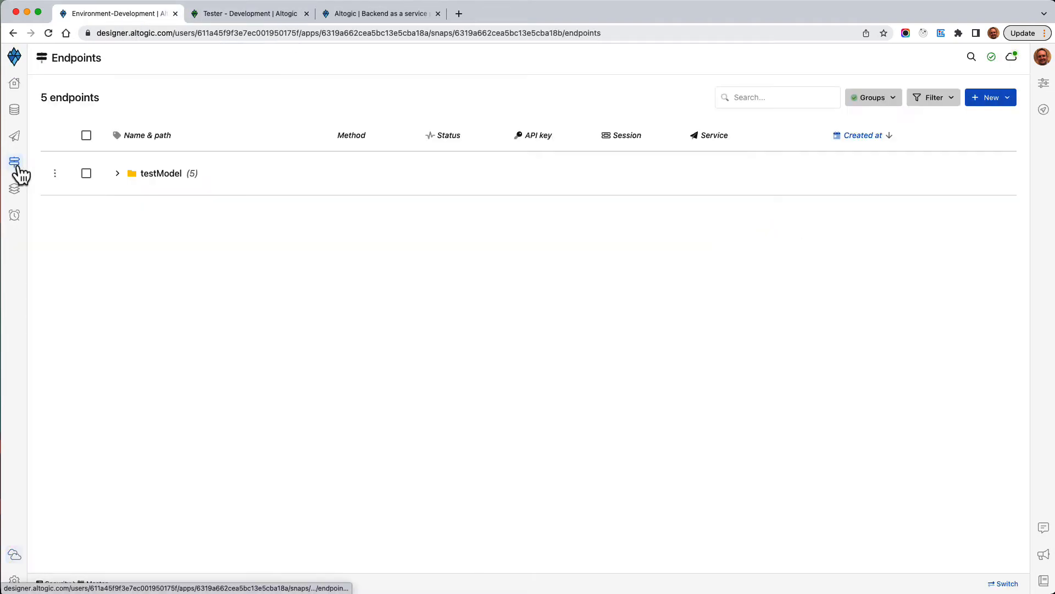
# Select all testModel endpoints and bulk-set them to require an API key
pyautogui.click(117, 174)
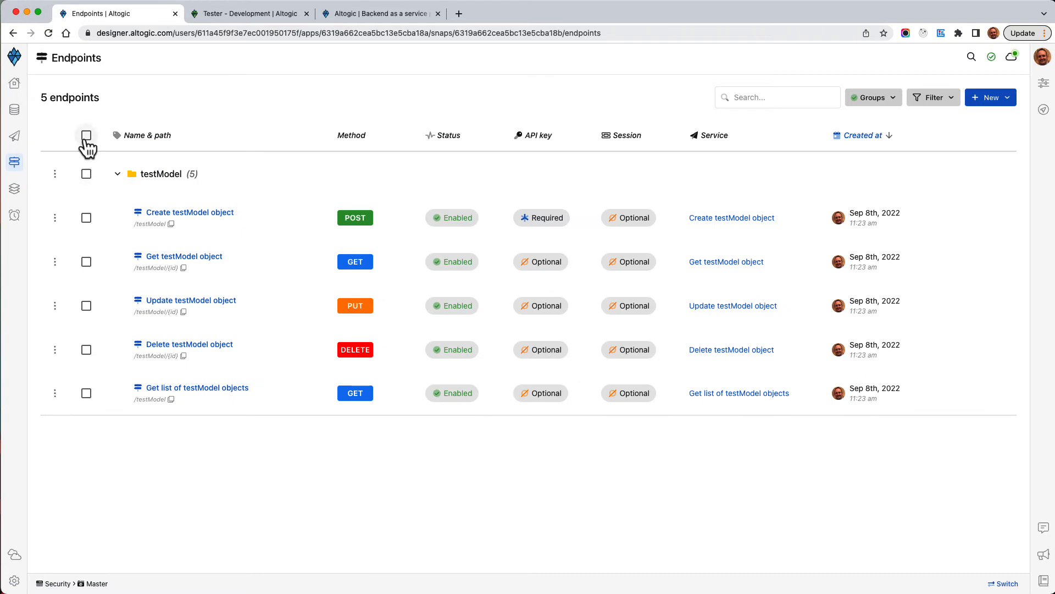
pyautogui.click(86, 136)
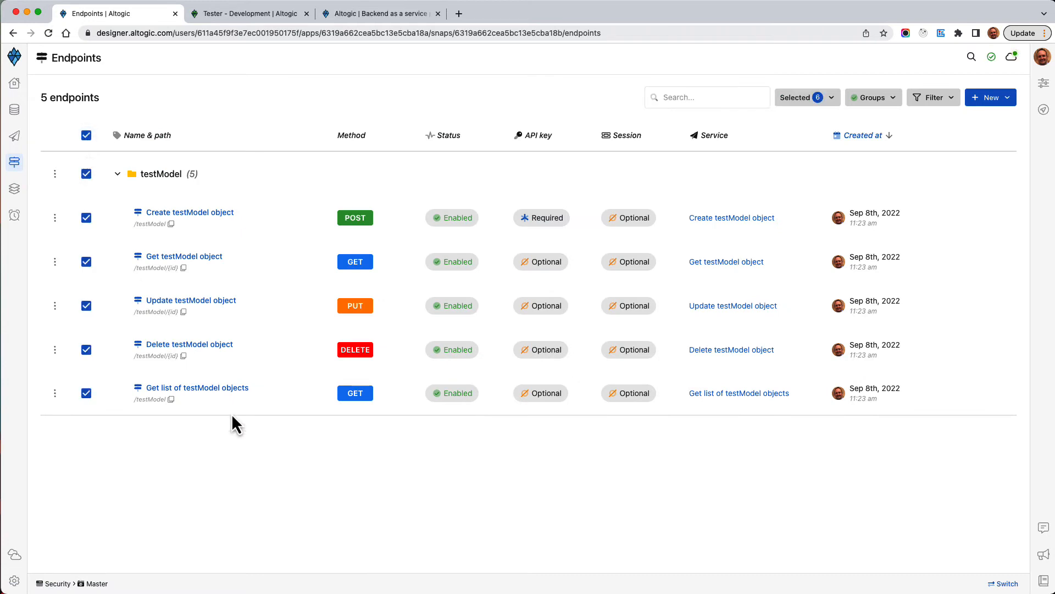
pyautogui.click(824, 101)
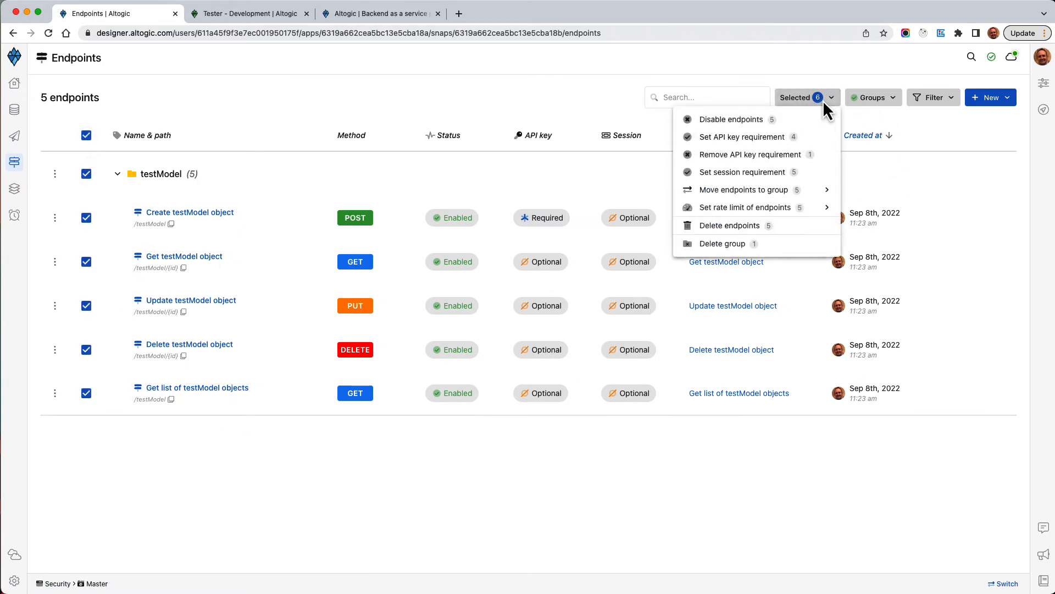
pyautogui.click(738, 139)
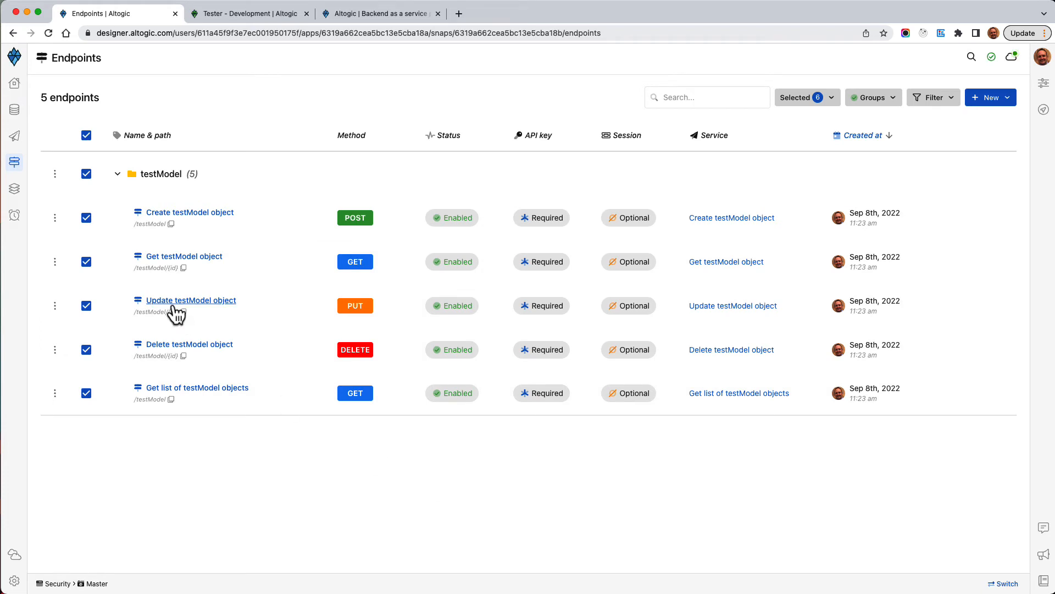
pyautogui.click(14, 554)
# Edit Key1 in the Development environment's API keys and update it to Read-only access
pyautogui.click(155, 146)
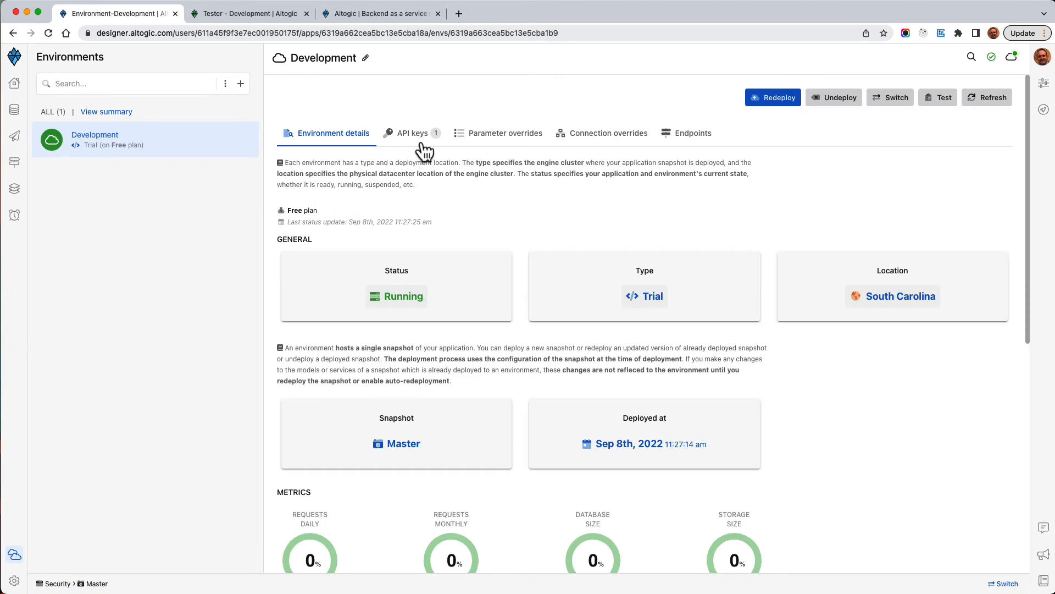
pyautogui.click(418, 133)
pyautogui.click(307, 229)
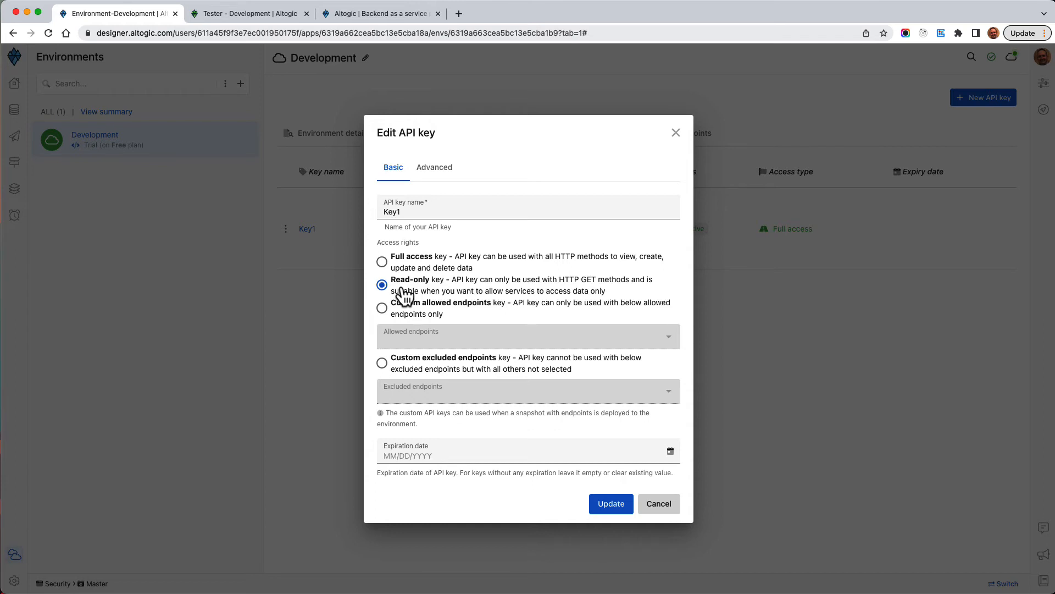
pyautogui.click(619, 516)
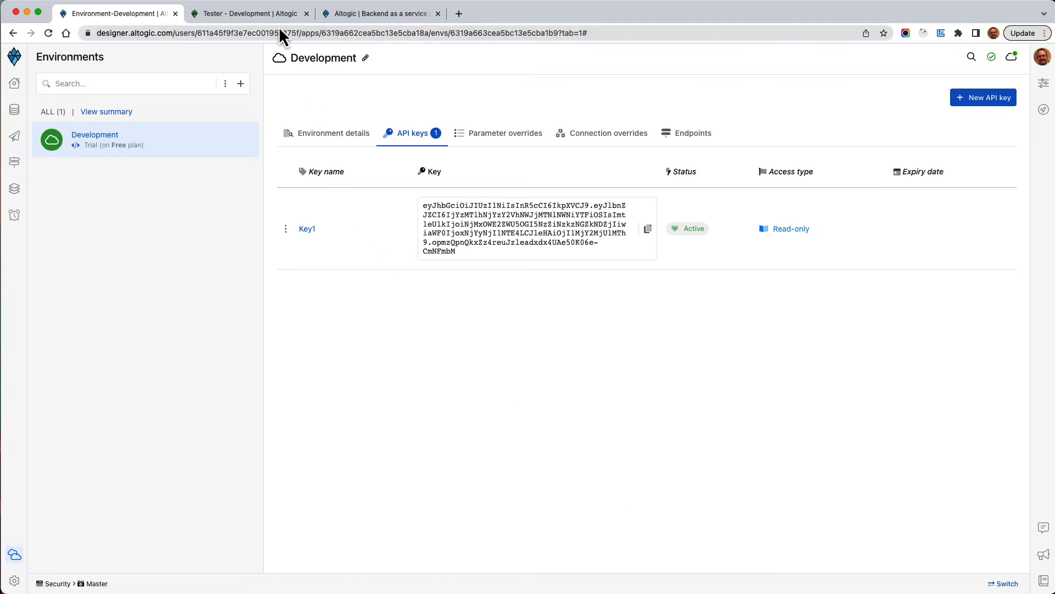
pyautogui.click(266, 16)
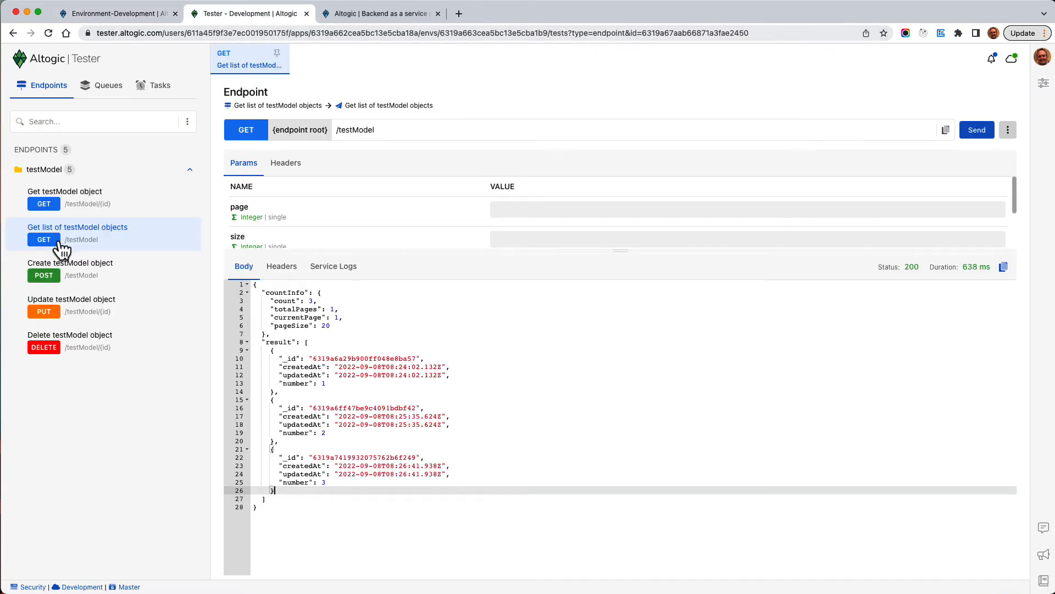
# Resend the list request (401 without a key), then authorize with Key1 and get three records
pyautogui.click(976, 130)
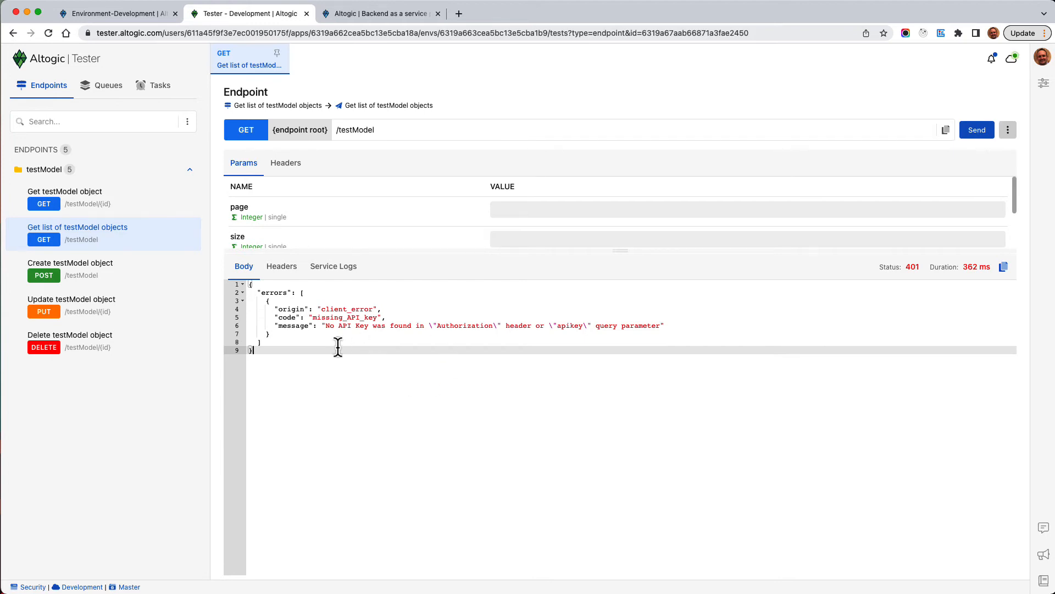
pyautogui.click(289, 164)
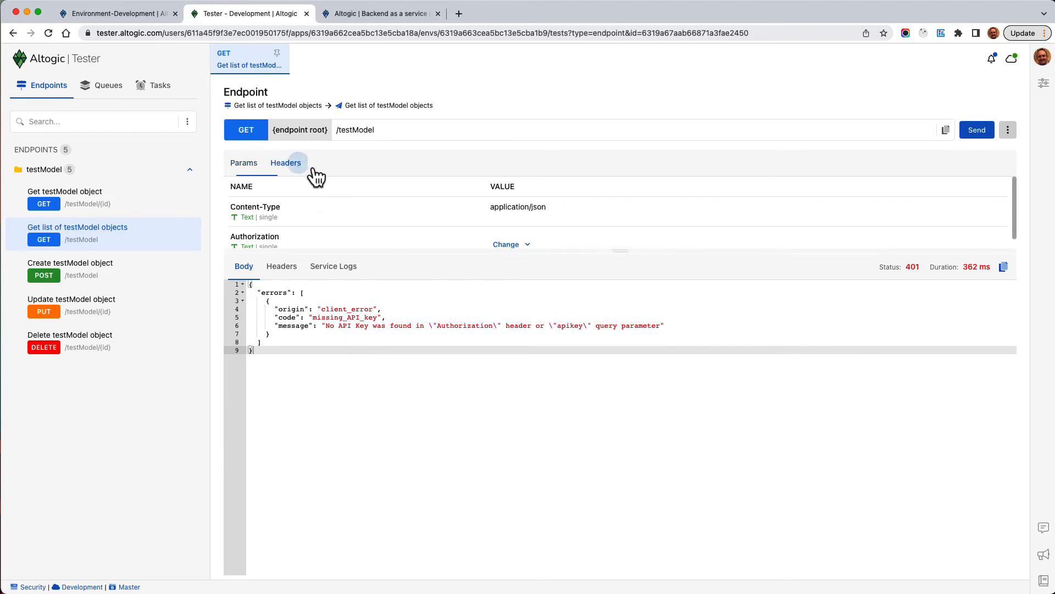
pyautogui.moveTo(621, 256); pyautogui.dragTo(613, 302)
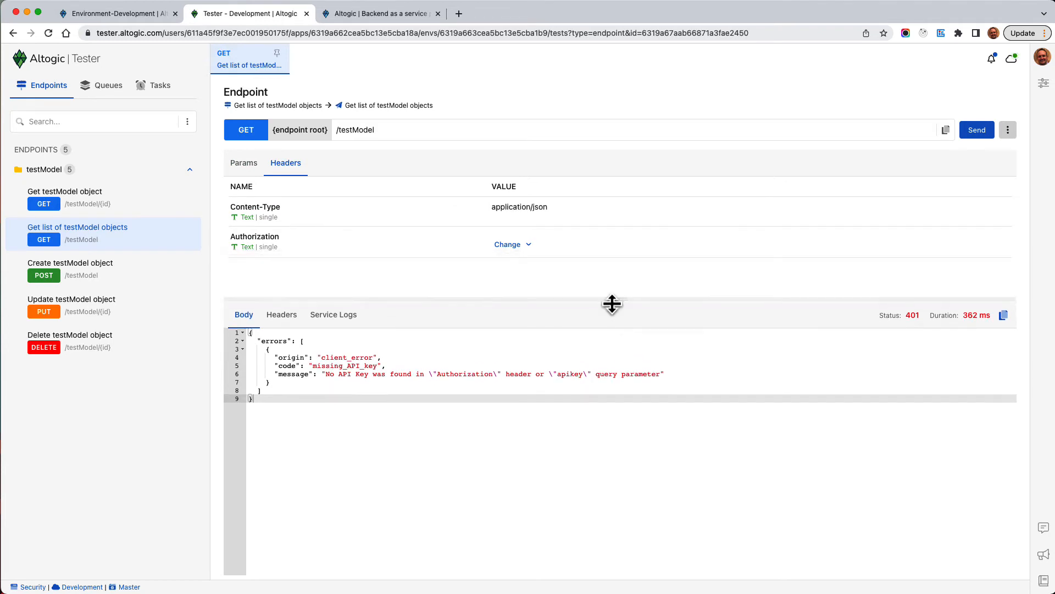
pyautogui.click(505, 244)
pyautogui.click(561, 284)
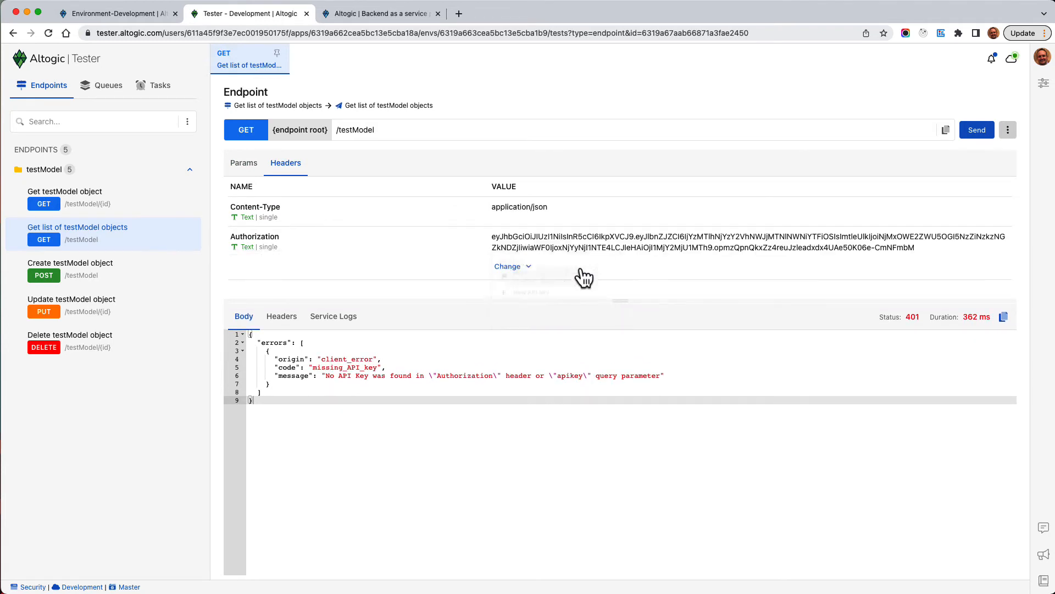
pyautogui.click(977, 131)
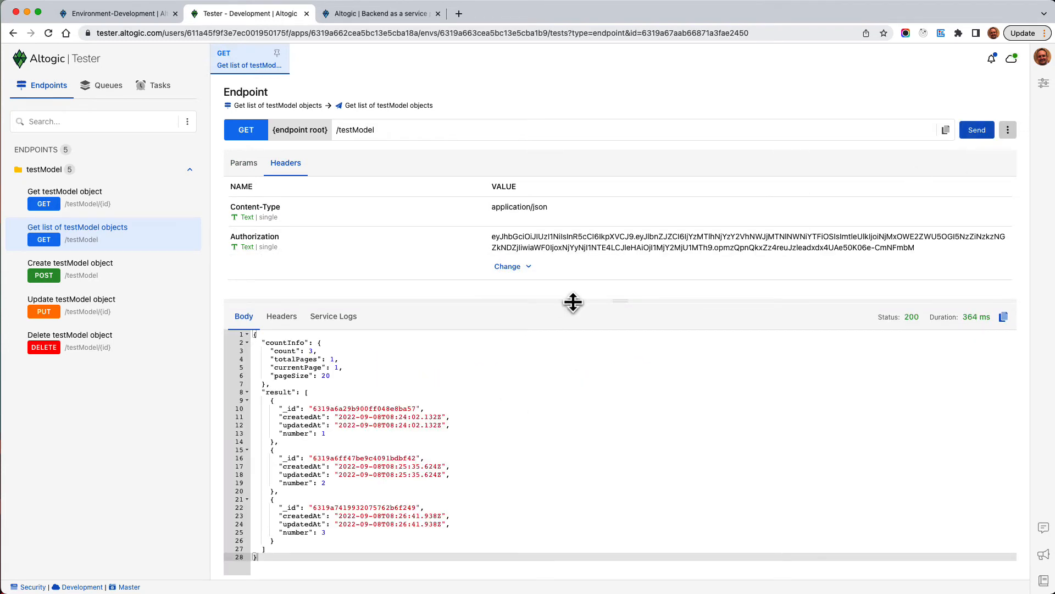
pyautogui.moveTo(572, 302); pyautogui.dragTo(573, 267)
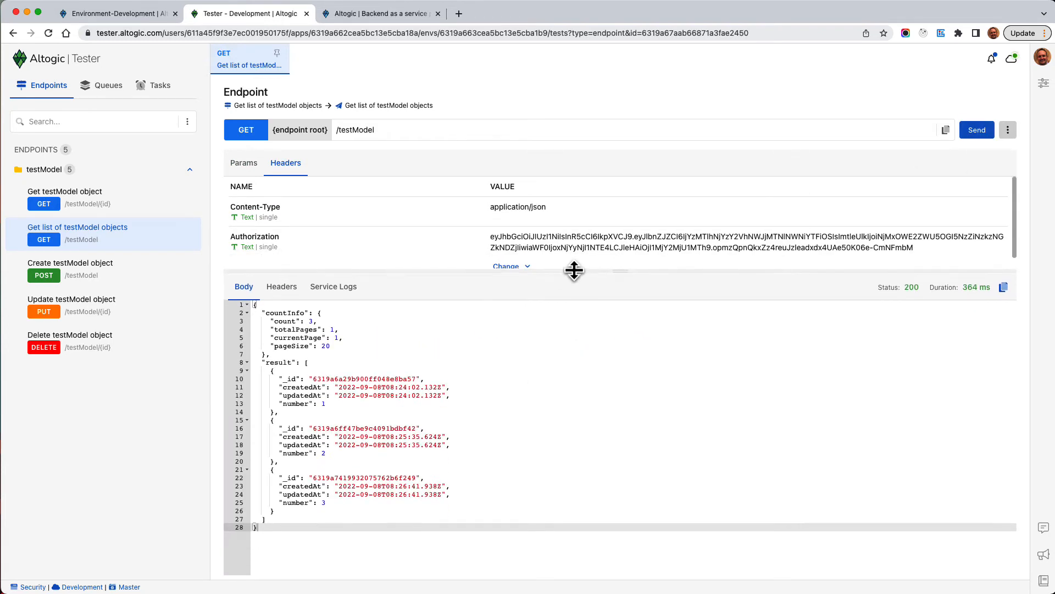
pyautogui.click(73, 280)
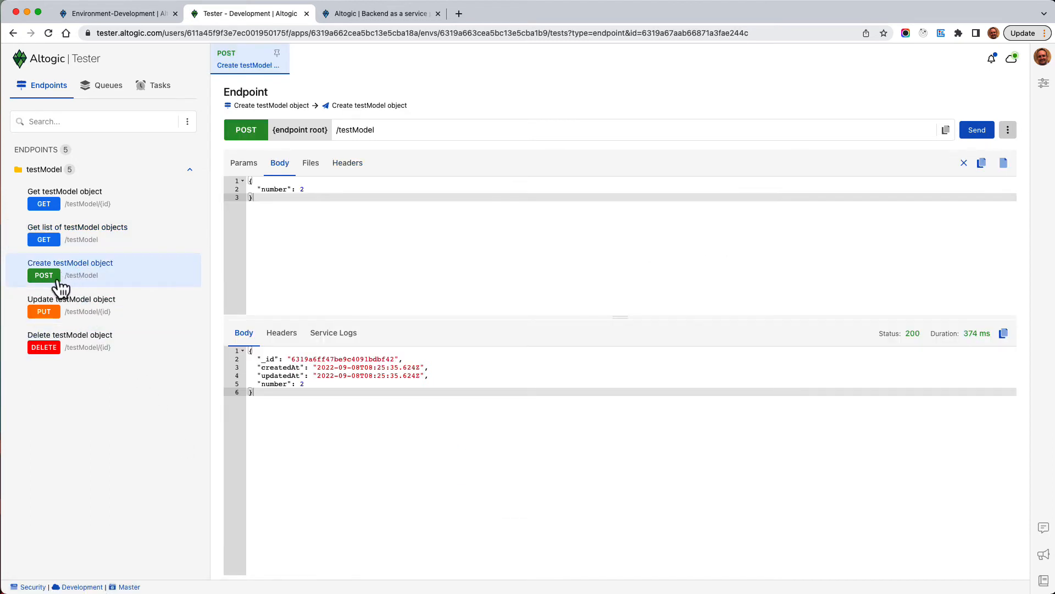
# Send Create testModel object with Key1, read the 401 read-only error, and open Key1's edit dialog
pyautogui.click(351, 168)
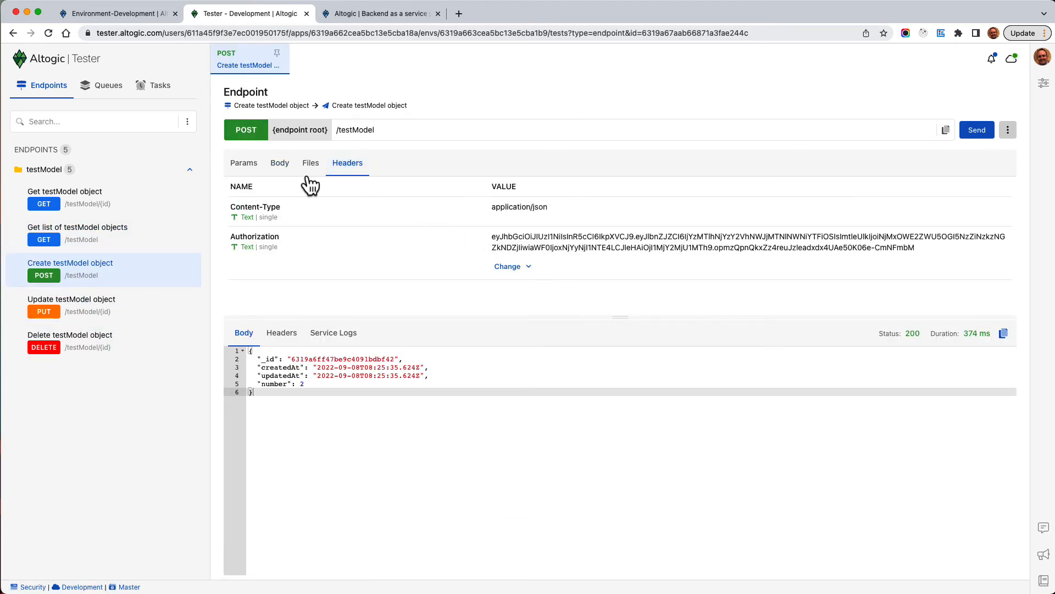
pyautogui.click(281, 167)
pyautogui.click(994, 136)
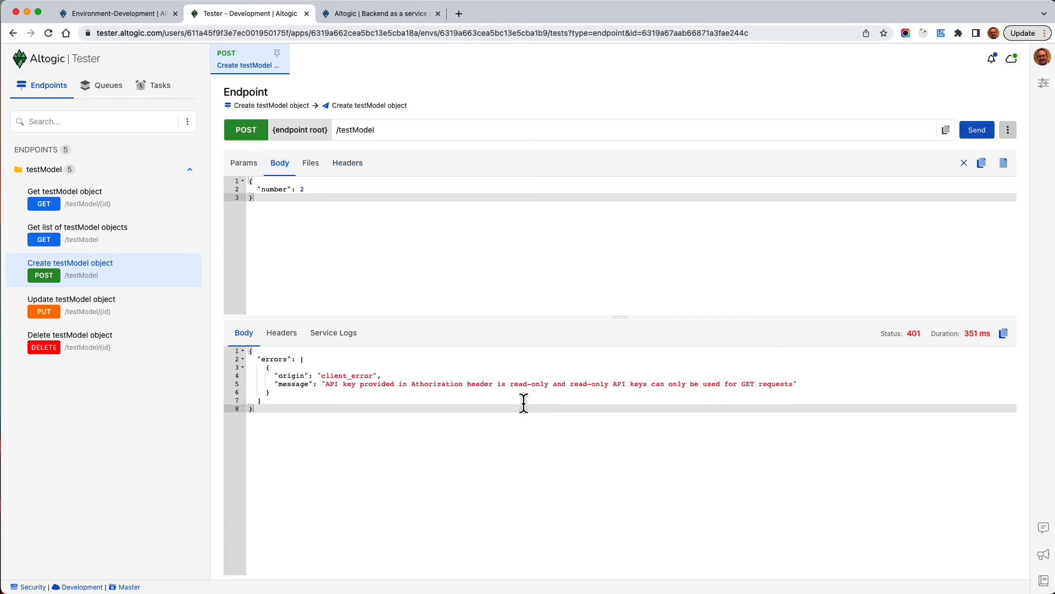
pyautogui.tripleClick(479, 384)
pyautogui.click(565, 409)
pyautogui.click(135, 16)
pyautogui.click(307, 229)
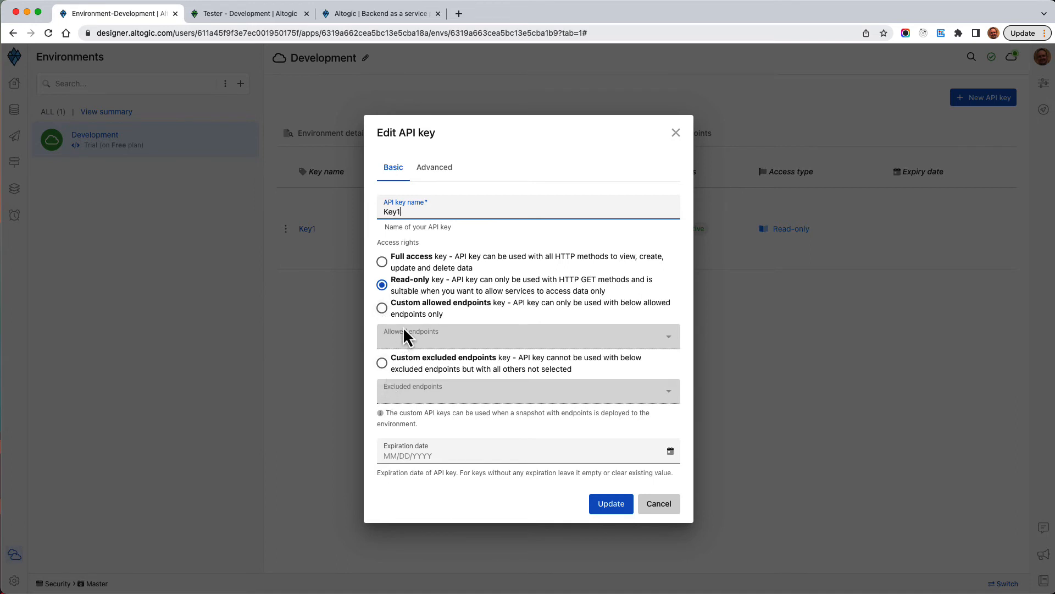
# Give Key1 Custom allowed endpoints: POST Create testModel object and GET list of testModel objects
pyautogui.click(383, 310)
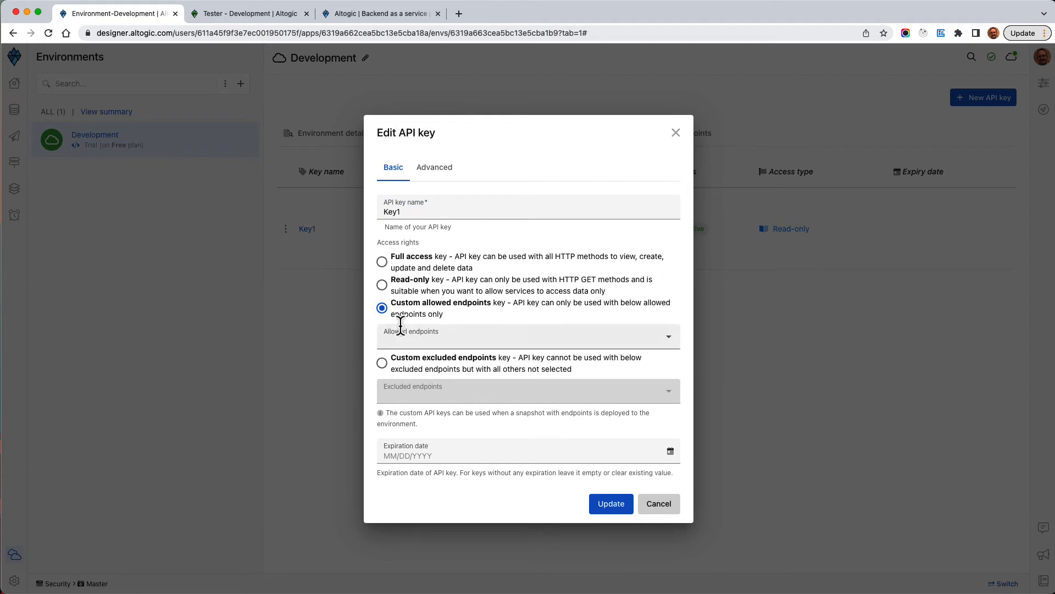
pyautogui.click(671, 345)
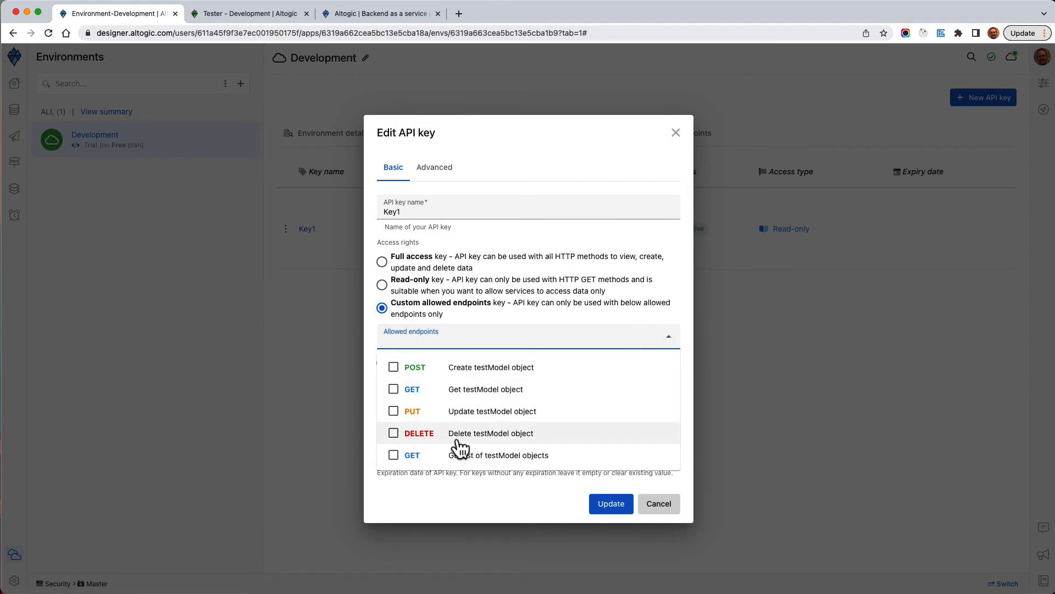
pyautogui.click(393, 367)
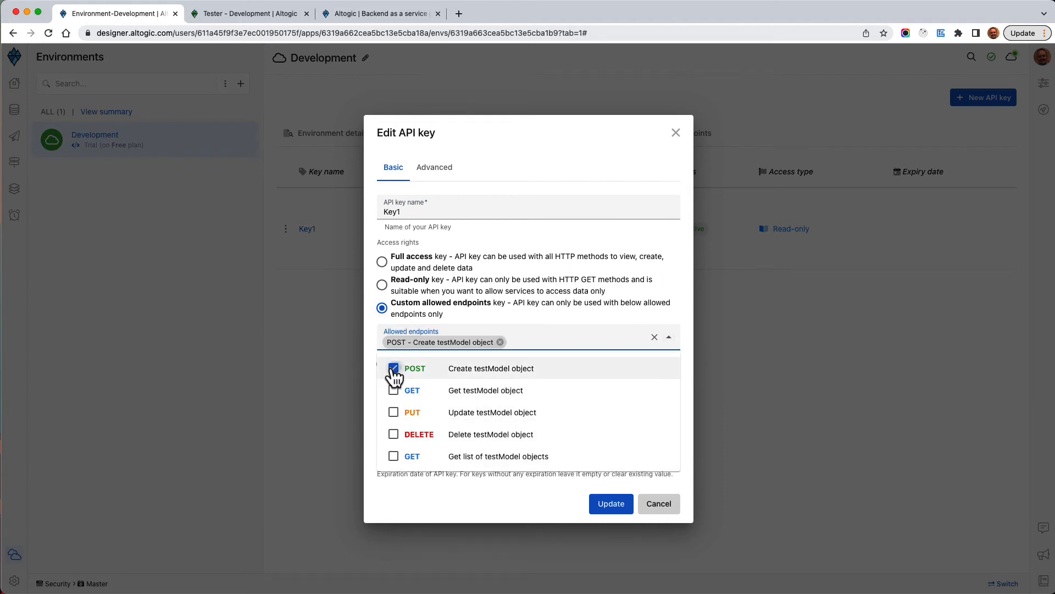
pyautogui.click(394, 456)
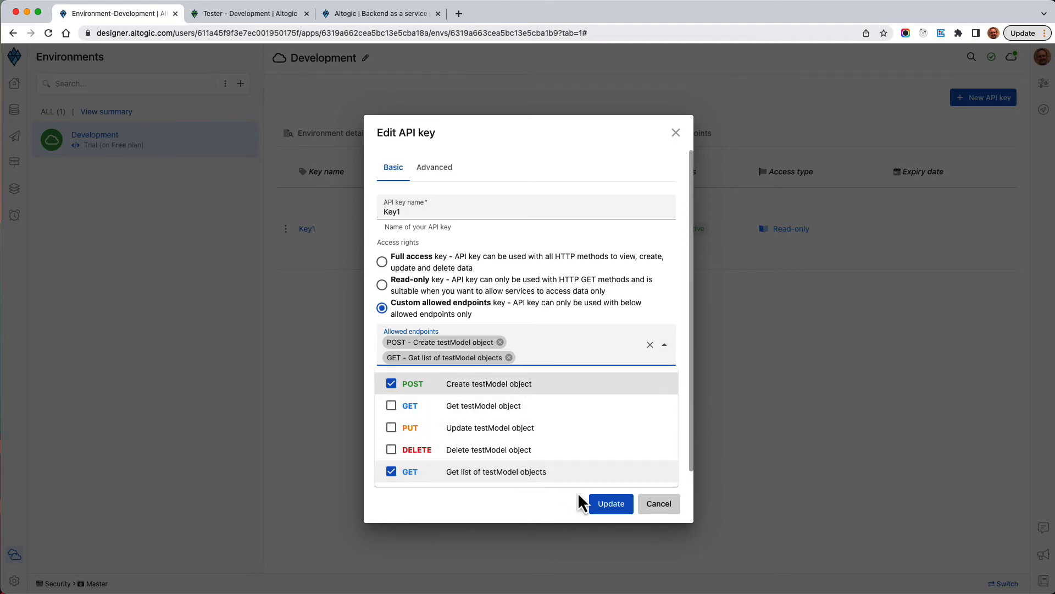
pyautogui.click(602, 502)
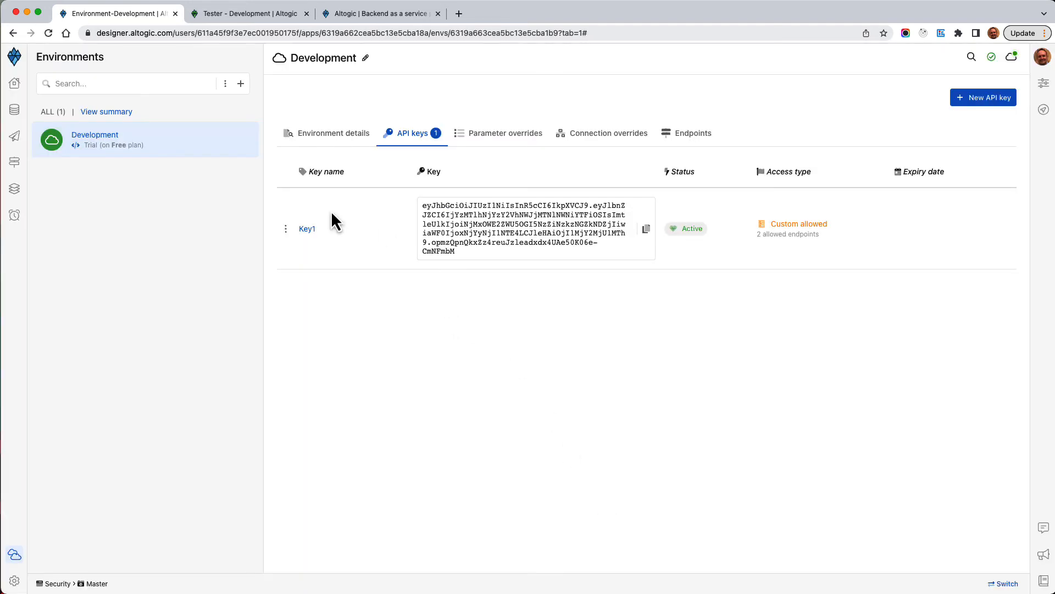
# Resend Get list of testModel objects with the updated Key1
pyautogui.click(268, 16)
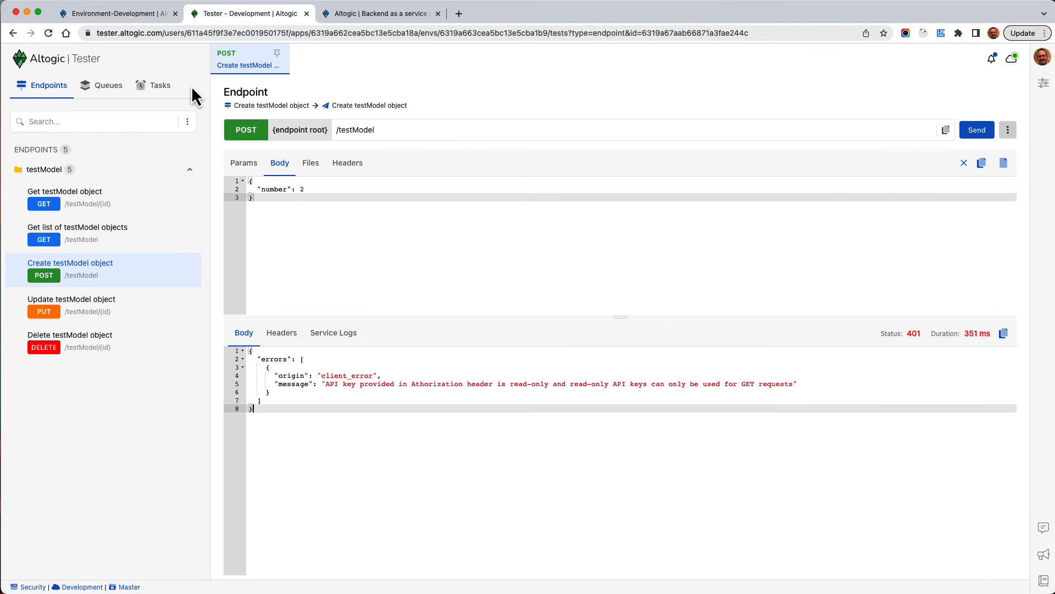
pyautogui.click(78, 233)
pyautogui.click(976, 130)
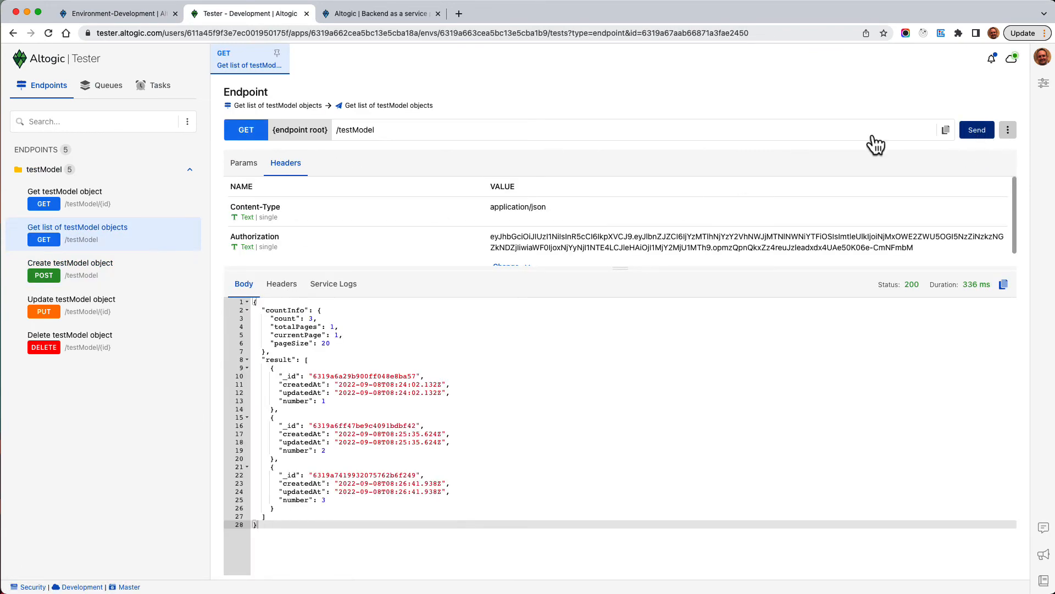
# Create a testModel object with number 5, succeeding with status 200
pyautogui.click(93, 275)
pyautogui.click(324, 190)
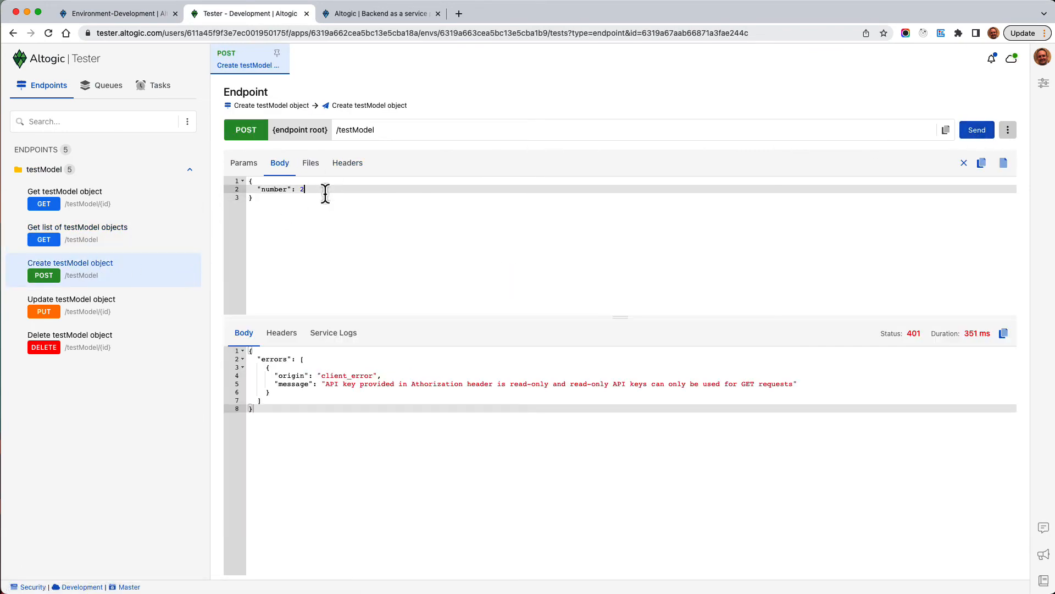
pyautogui.write('5')
pyautogui.click(977, 130)
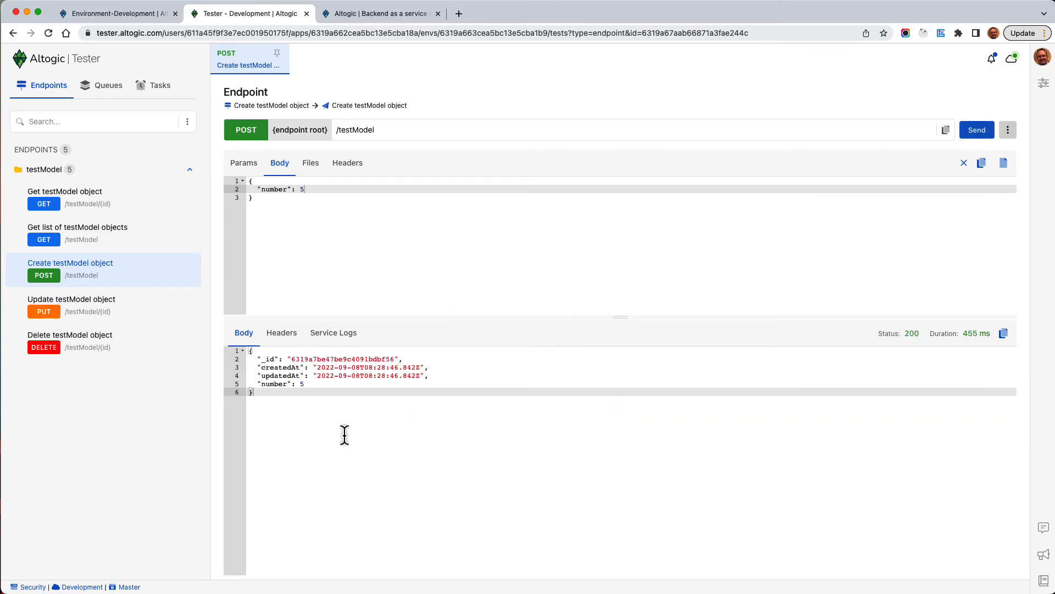
# Reopen the list request in its own tab and select the first object's _id
pyautogui.click(78, 233)
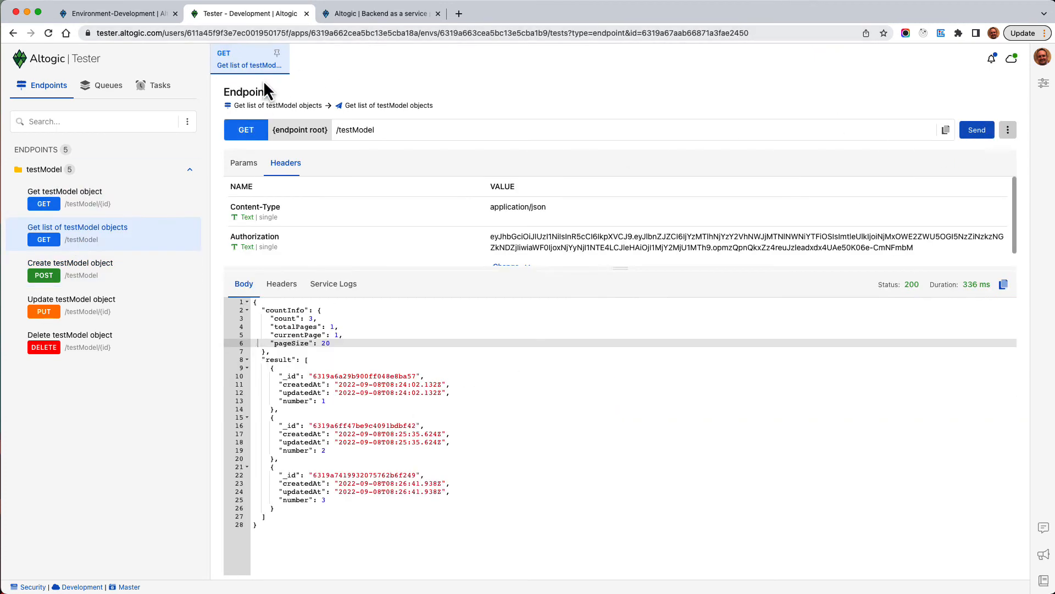
pyautogui.click(277, 52)
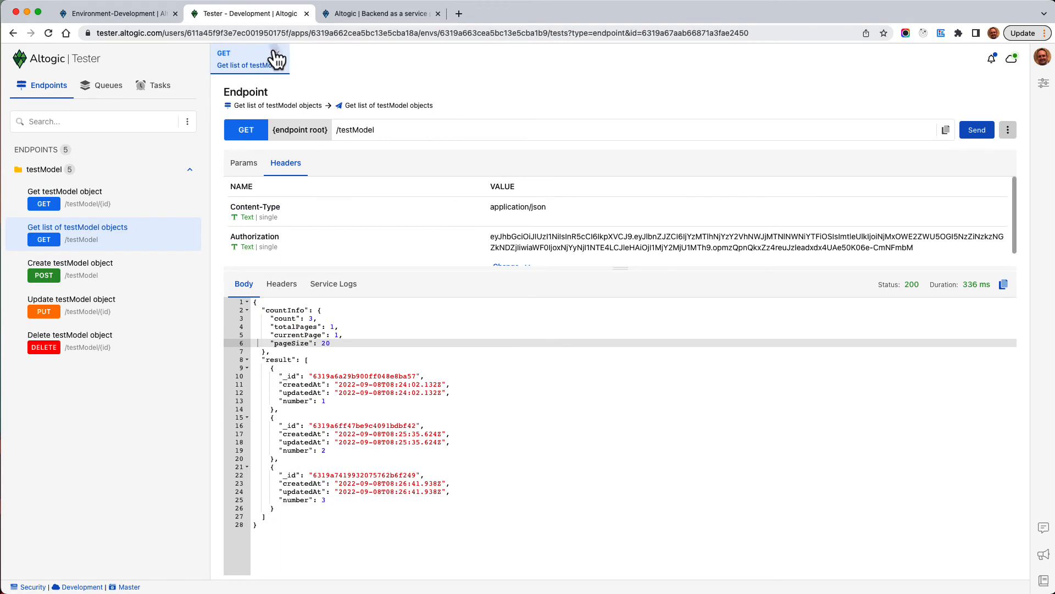
pyautogui.doubleClick(375, 377)
pyautogui.press('super+c')
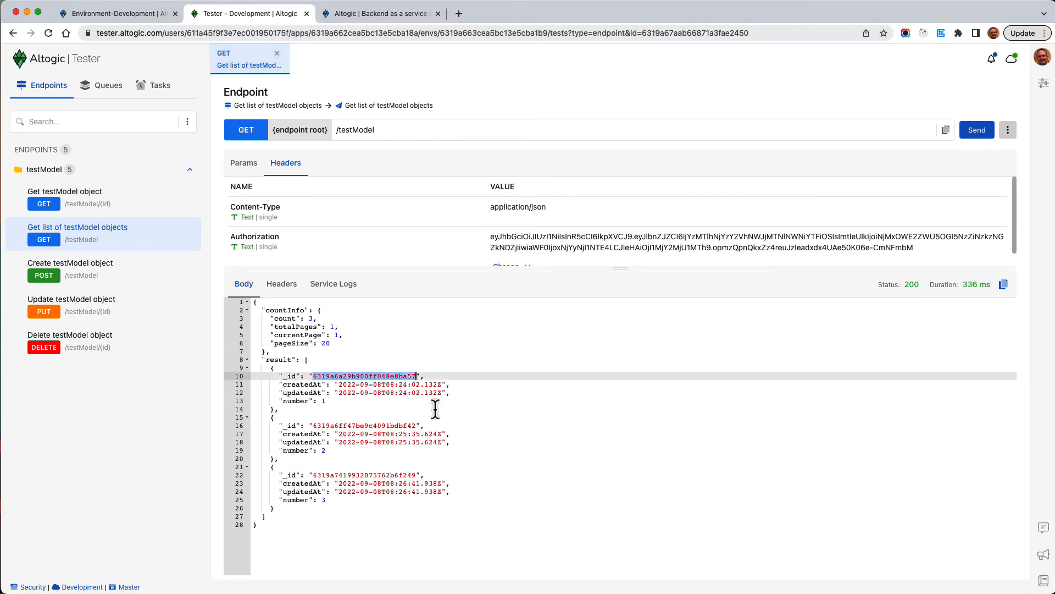
# Send Delete testModel object for the pasted _id with Key1, getting 401 endpoint_not_allowed
pyautogui.click(71, 354)
pyautogui.moveTo(377, 133); pyautogui.dragTo(461, 134)
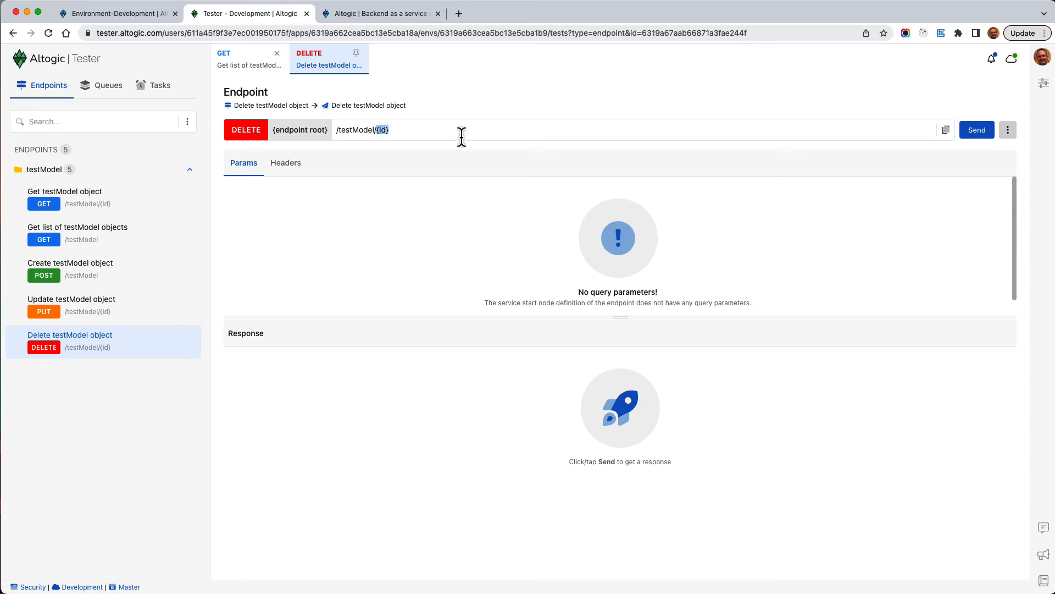
pyautogui.press('super+v')
pyautogui.click(286, 164)
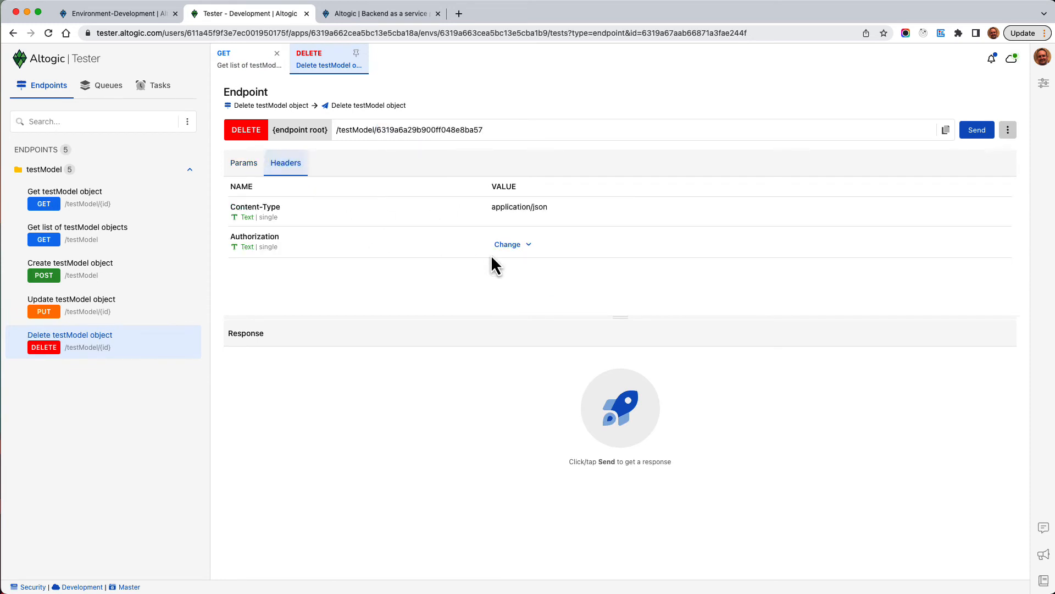
pyautogui.click(531, 245)
pyautogui.click(550, 297)
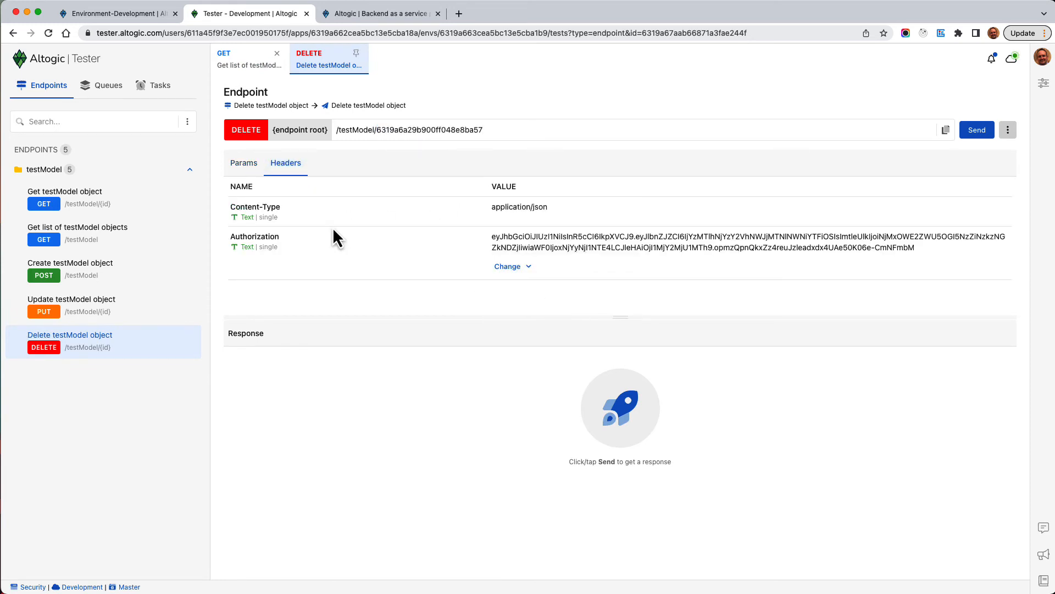
pyautogui.click(245, 168)
pyautogui.click(970, 142)
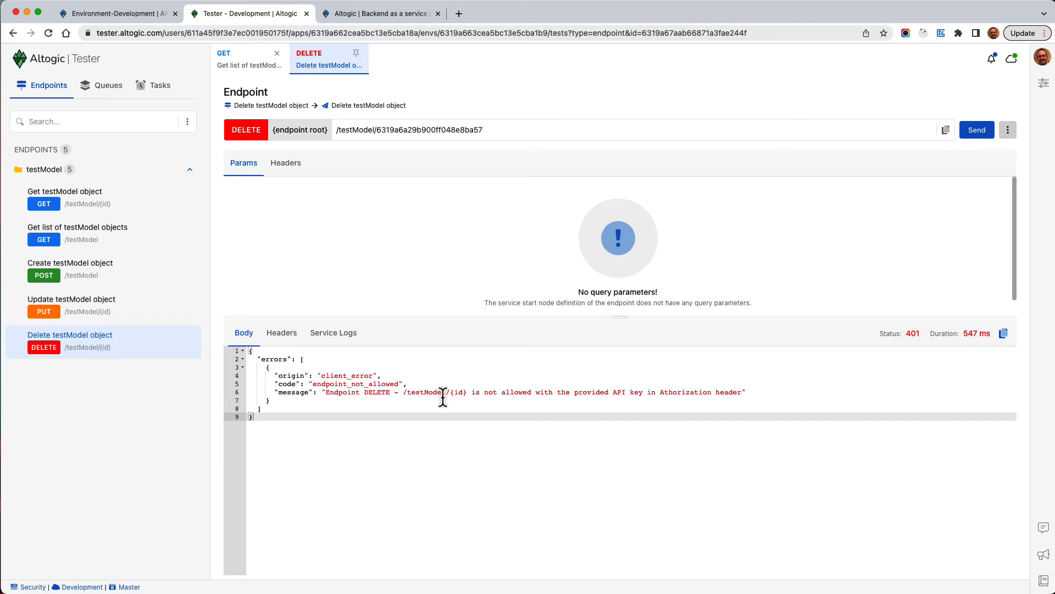
pyautogui.click(110, 15)
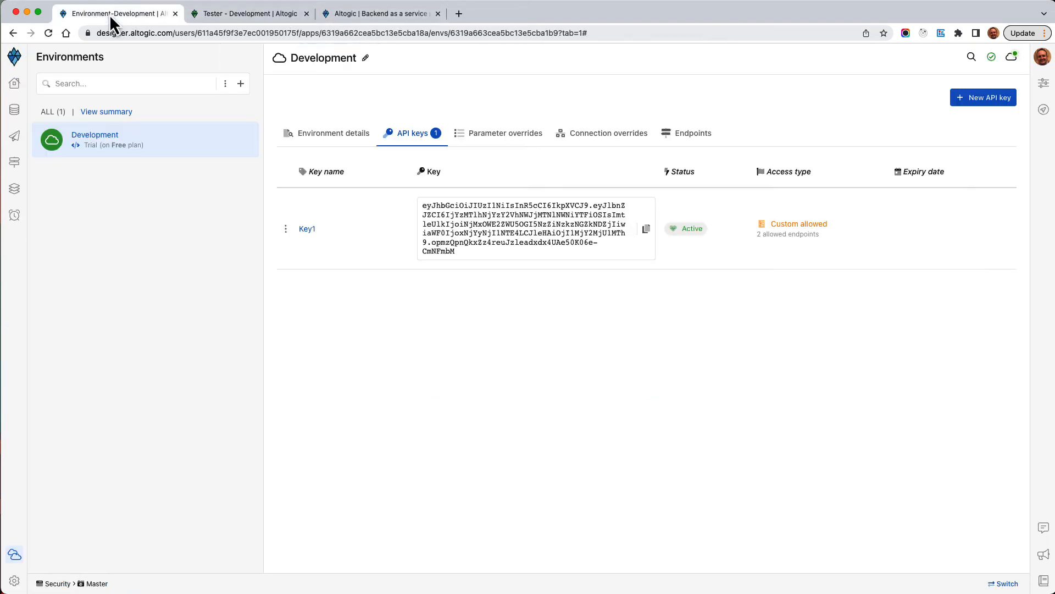
# Add DELETE Delete testModel object to Key1's allowed endpoints, for three in total, and save it
pyautogui.click(305, 230)
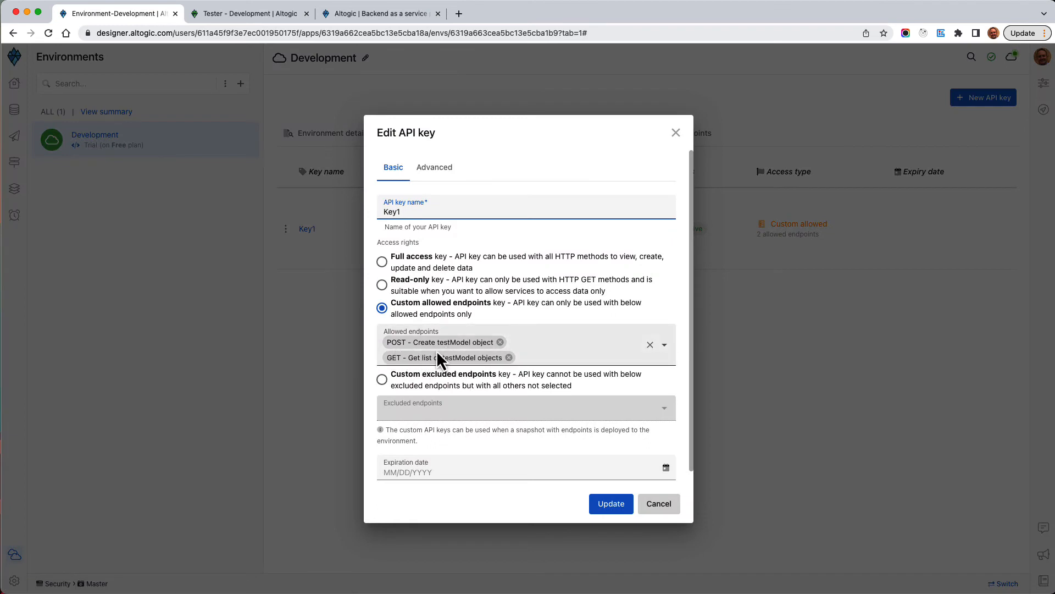
pyautogui.click(664, 346)
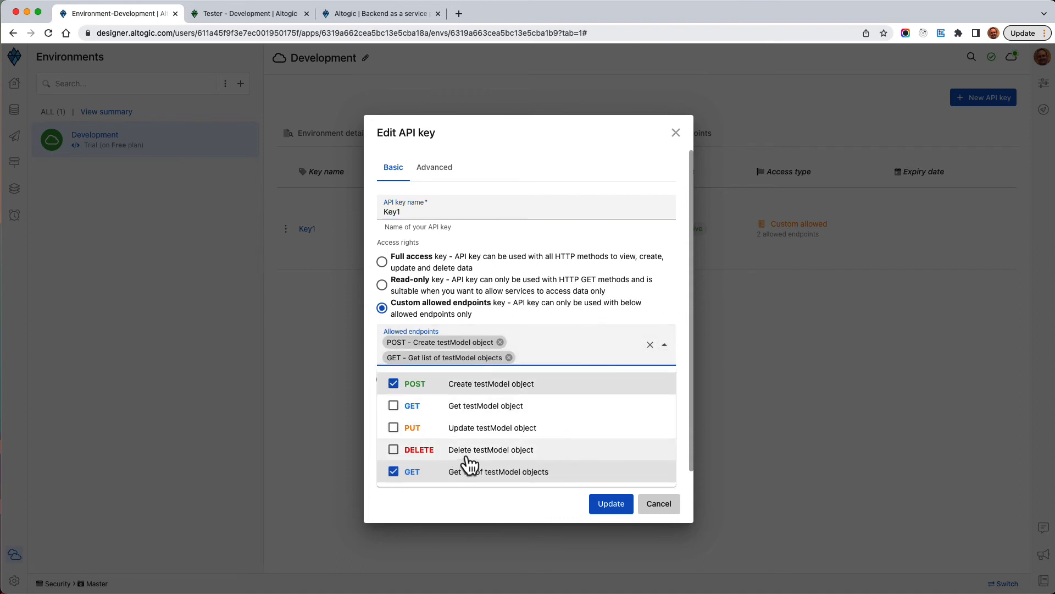
pyautogui.click(394, 449)
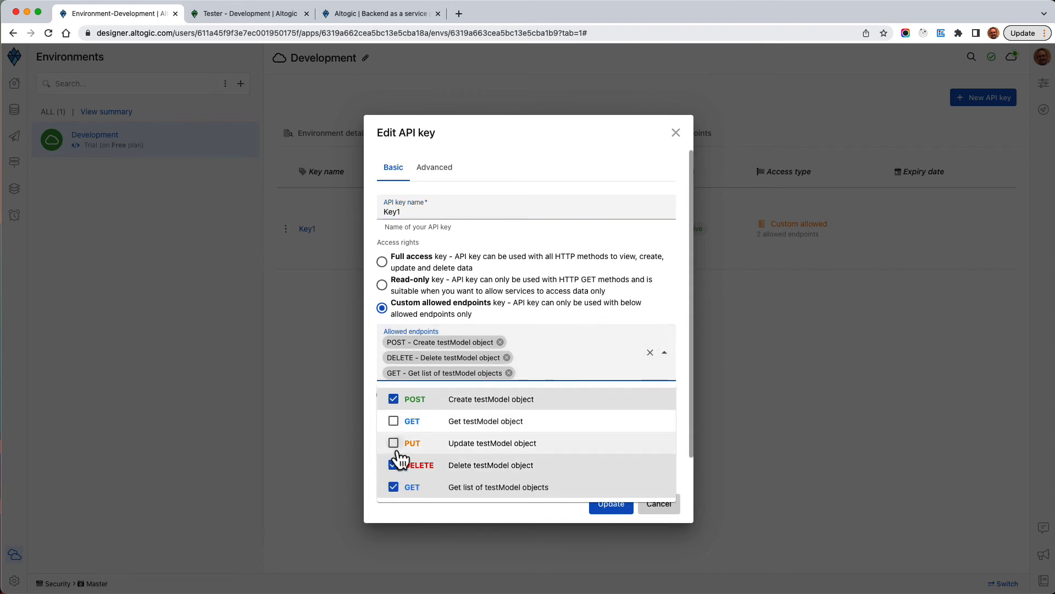
pyautogui.click(569, 521)
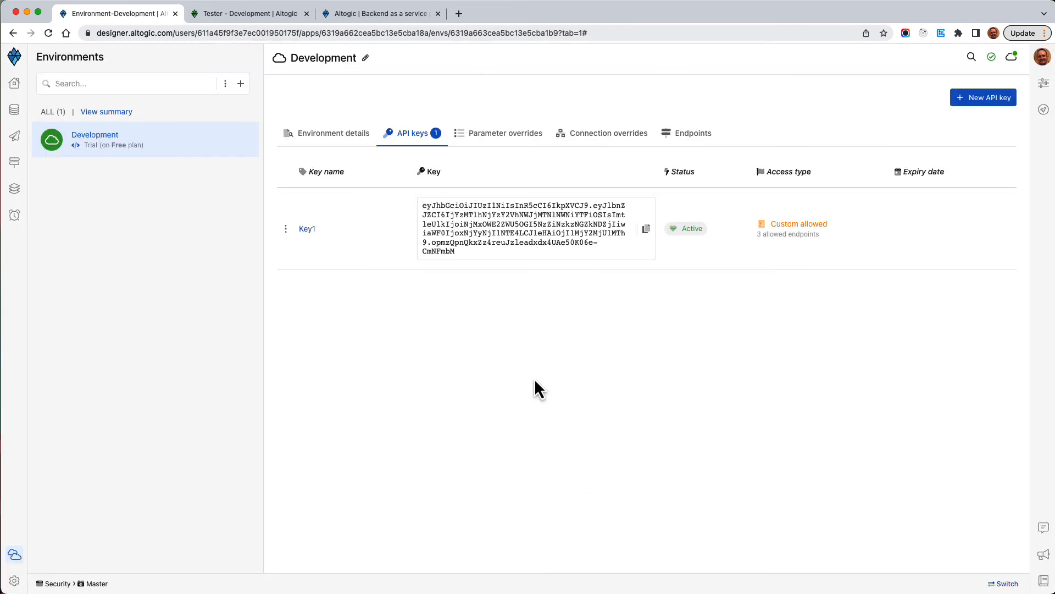
pyautogui.click(379, 14)
# Refresh the testModel object list in the Tester and copy the first object's _id
pyautogui.click(250, 14)
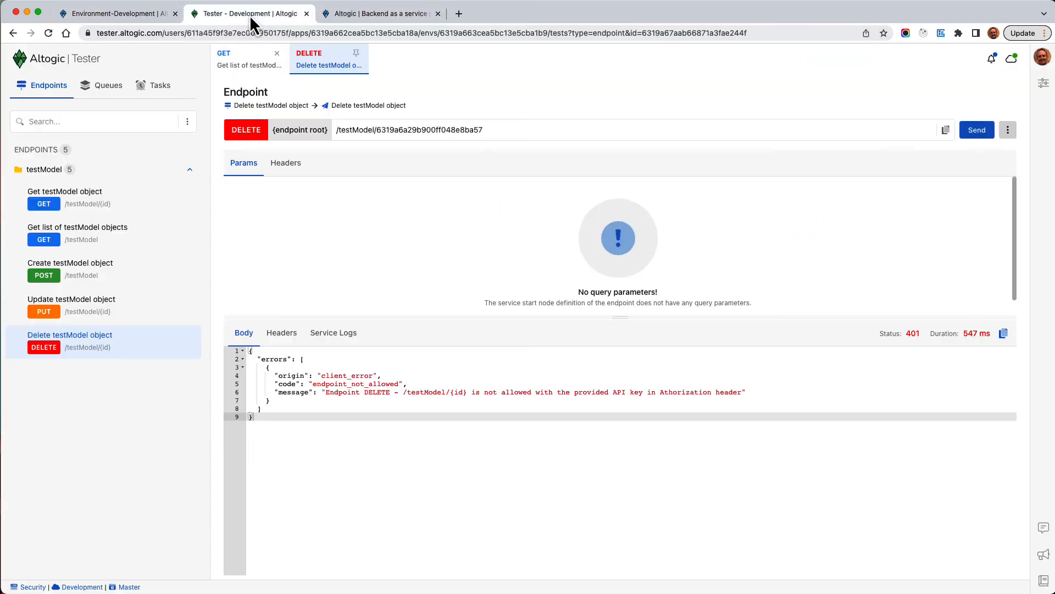
pyautogui.click(365, 53)
pyautogui.click(978, 130)
pyautogui.click(990, 133)
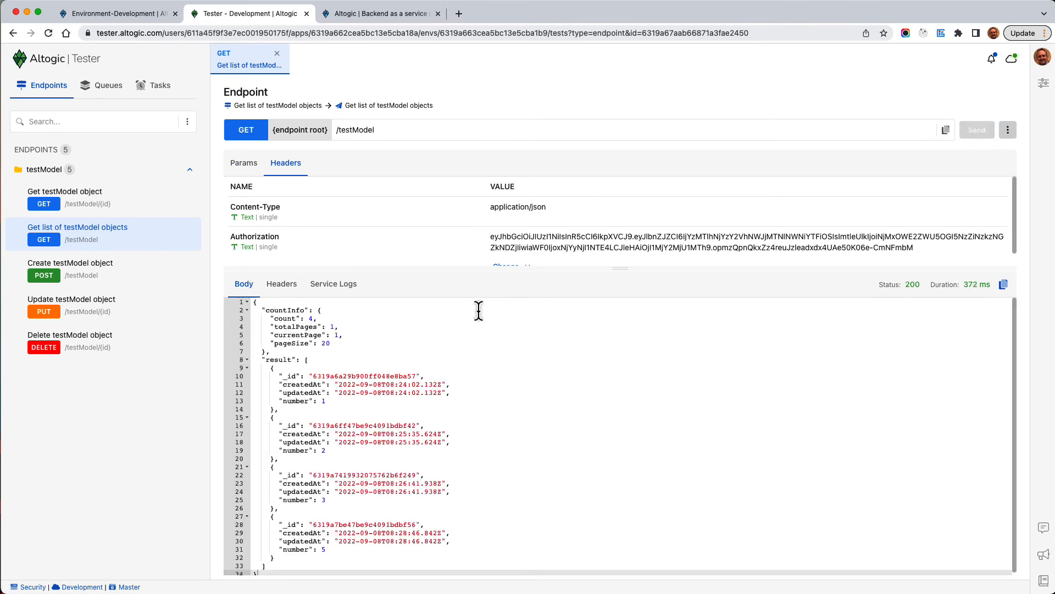
pyautogui.doubleClick(391, 376)
pyautogui.press('super+c')
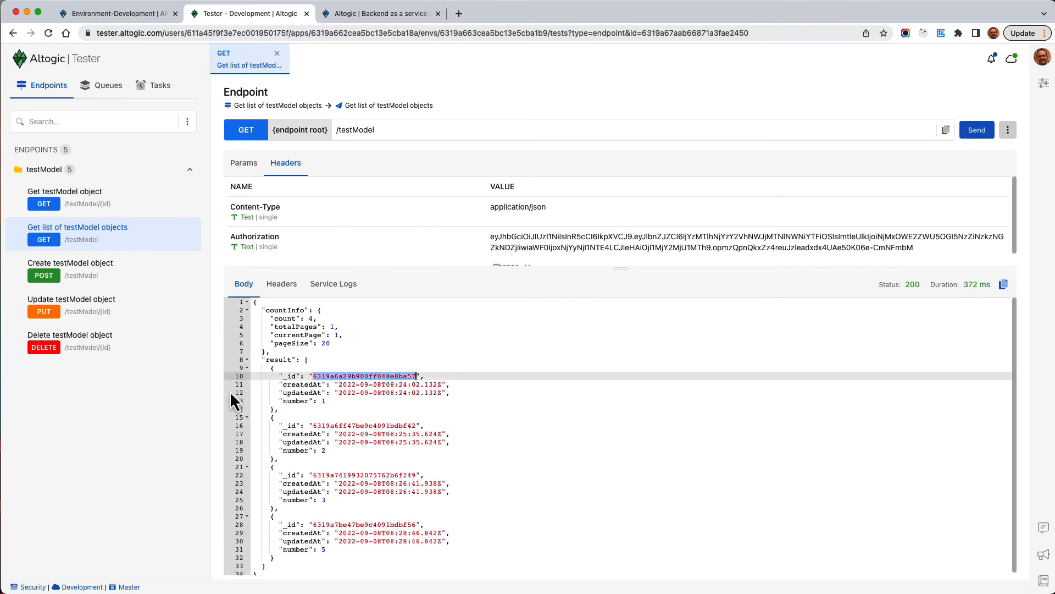
# Delete that testModel object by putting its id in the DELETE request path and sending it
pyautogui.click(86, 351)
pyautogui.doubleClick(426, 130)
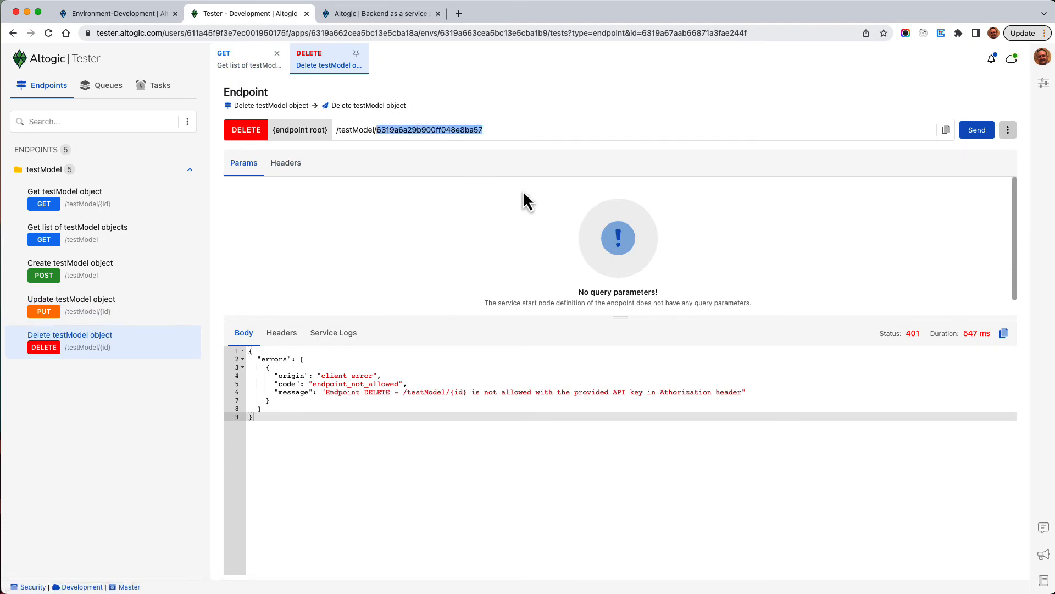
pyautogui.press('super+v')
pyautogui.click(978, 130)
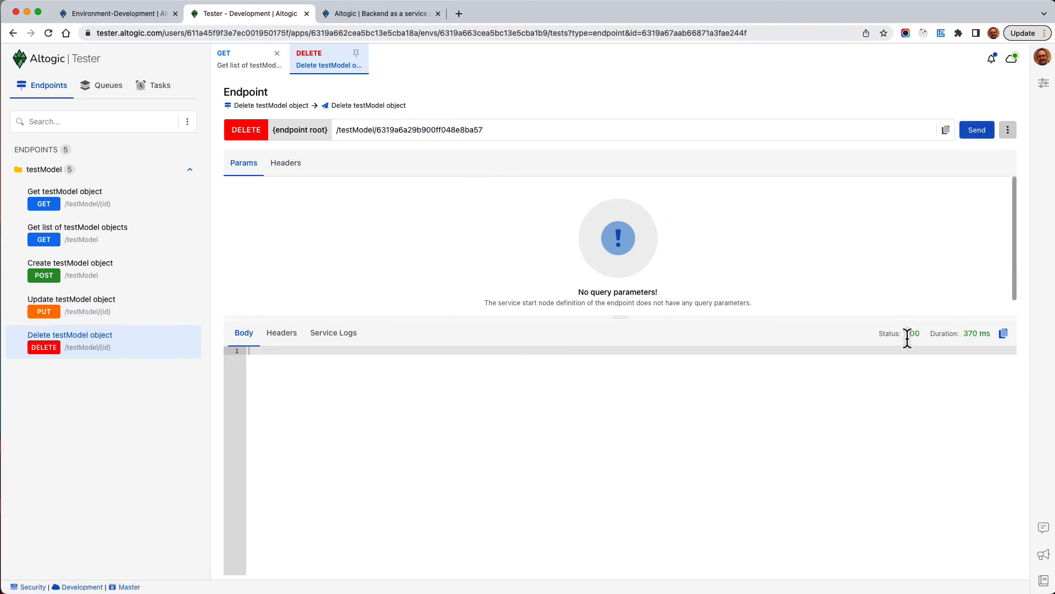
# Re-run the list request to confirm only 3 objects remain, then return to Development's API keys
pyautogui.click(247, 66)
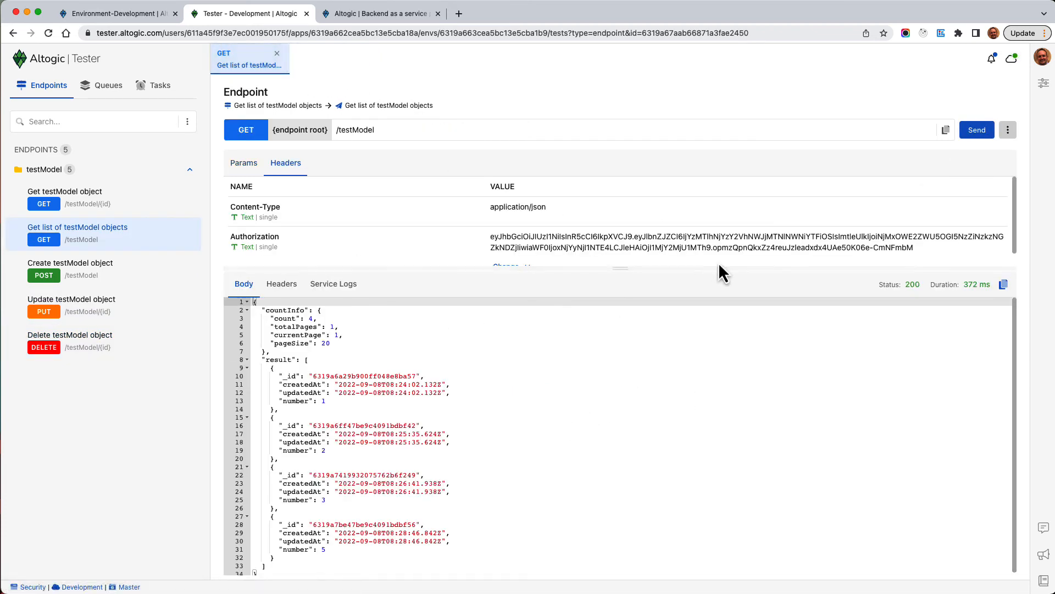
pyautogui.moveTo(343, 408); pyautogui.dragTo(406, 365)
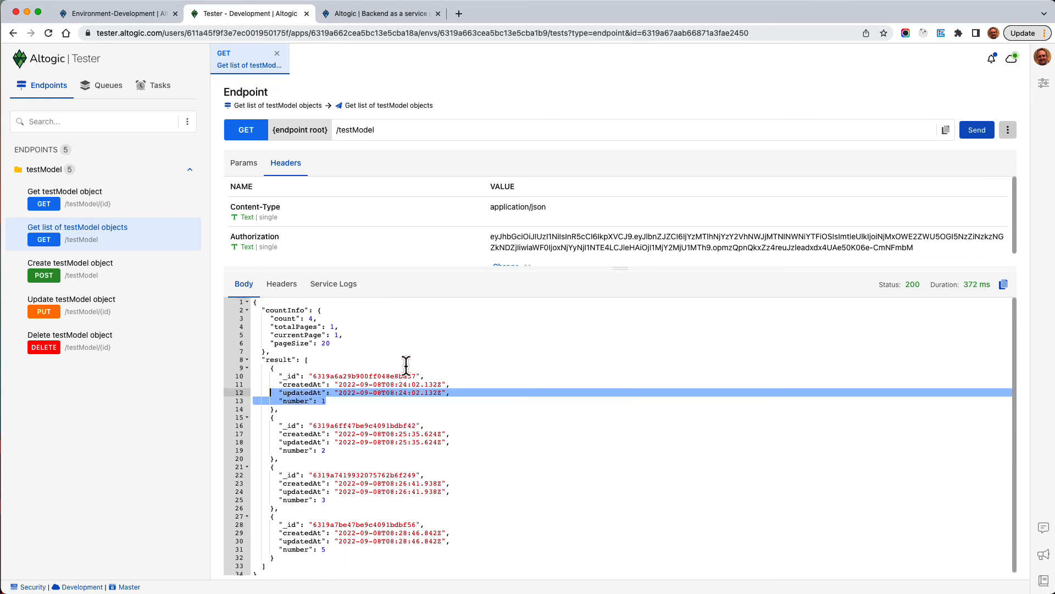
pyautogui.click(978, 130)
pyautogui.click(352, 409)
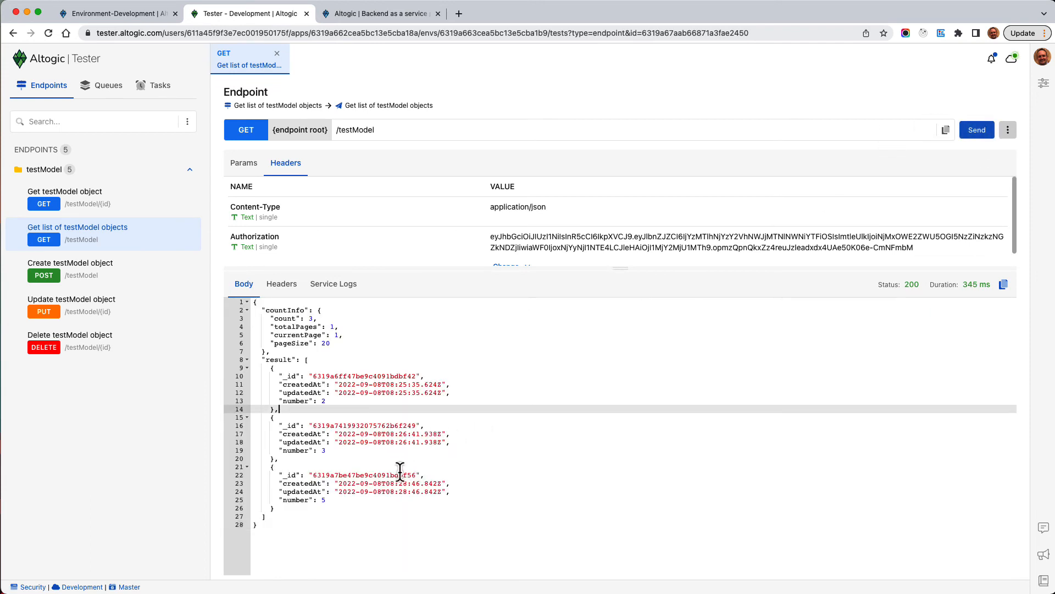
pyautogui.click(124, 15)
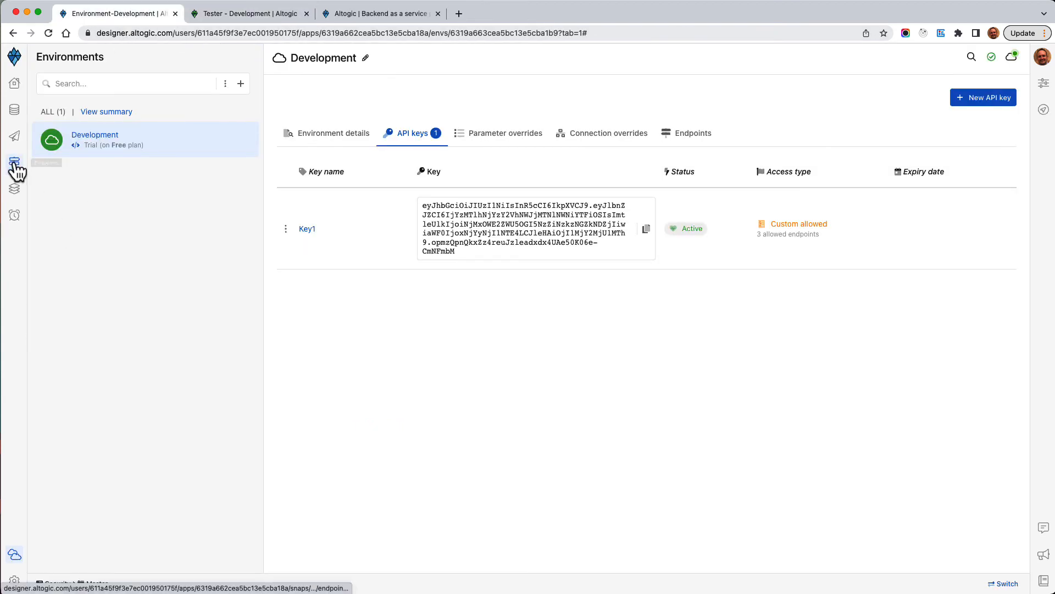
pyautogui.click(308, 229)
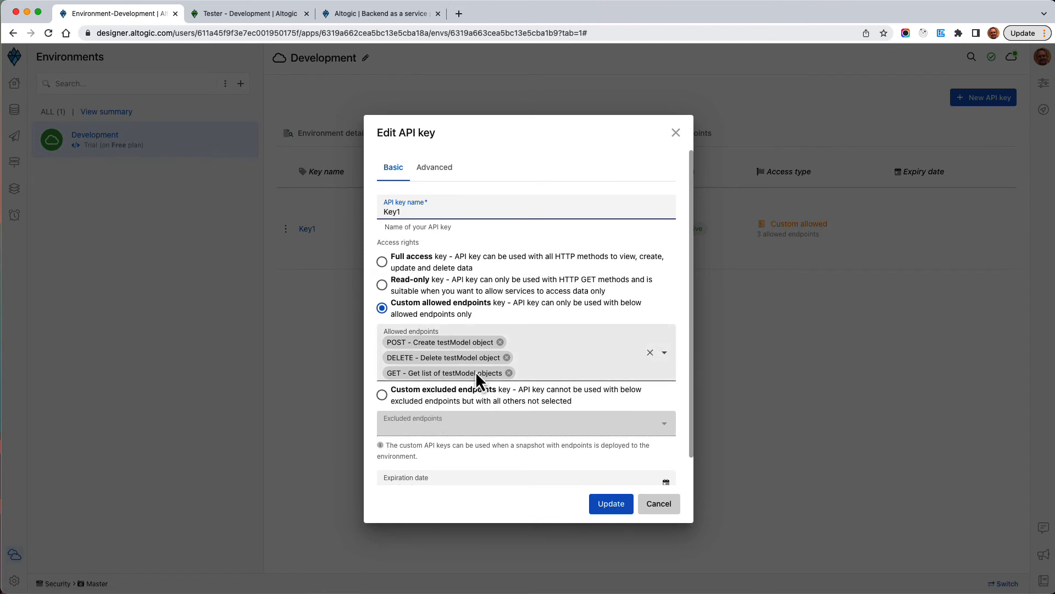
pyautogui.click(431, 402)
pyautogui.click(436, 407)
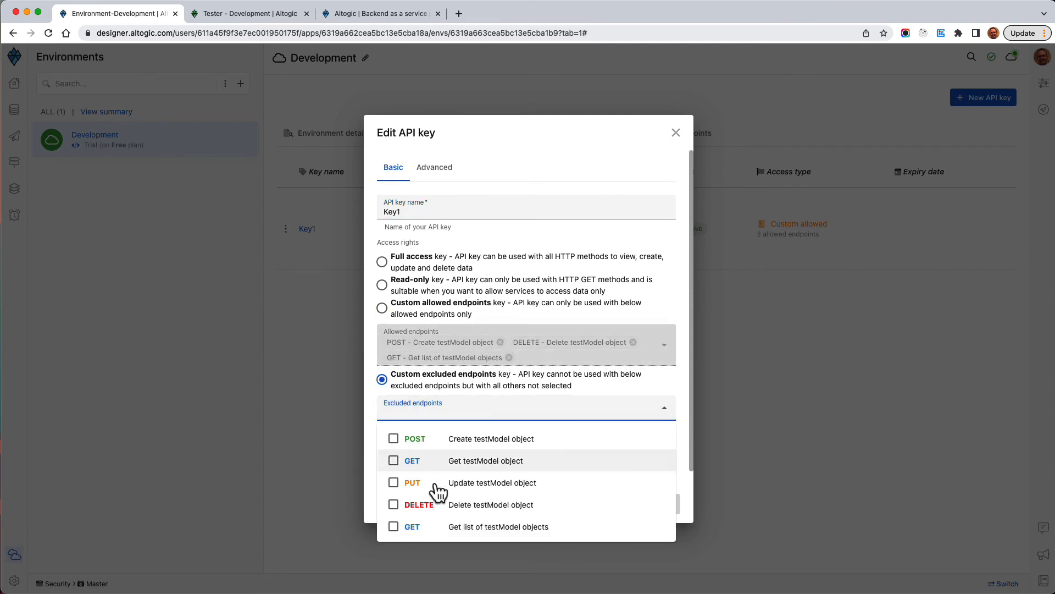
pyautogui.click(442, 511)
pyautogui.click(691, 486)
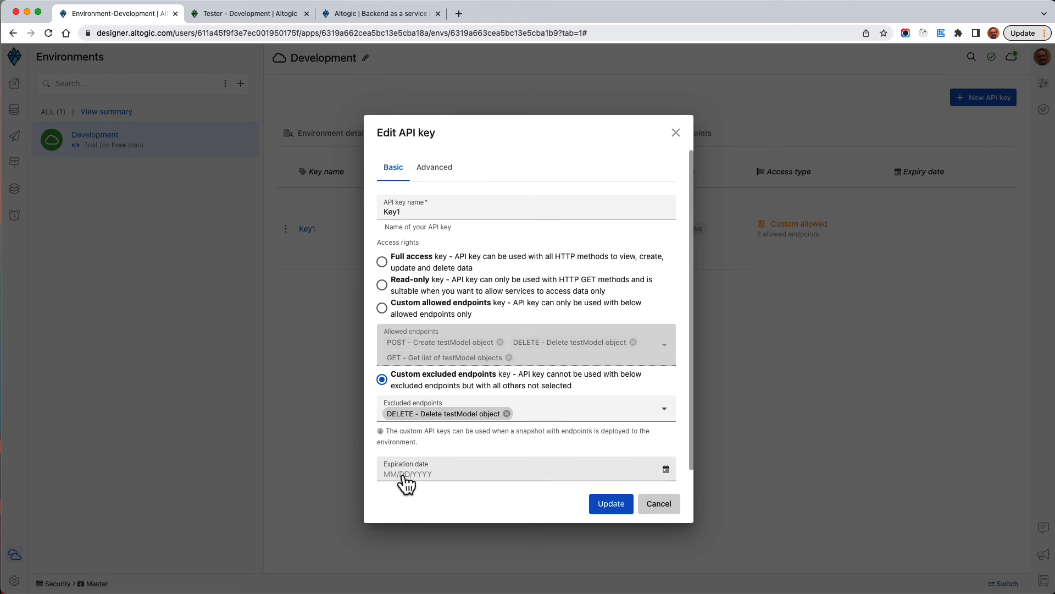
pyautogui.click(666, 469)
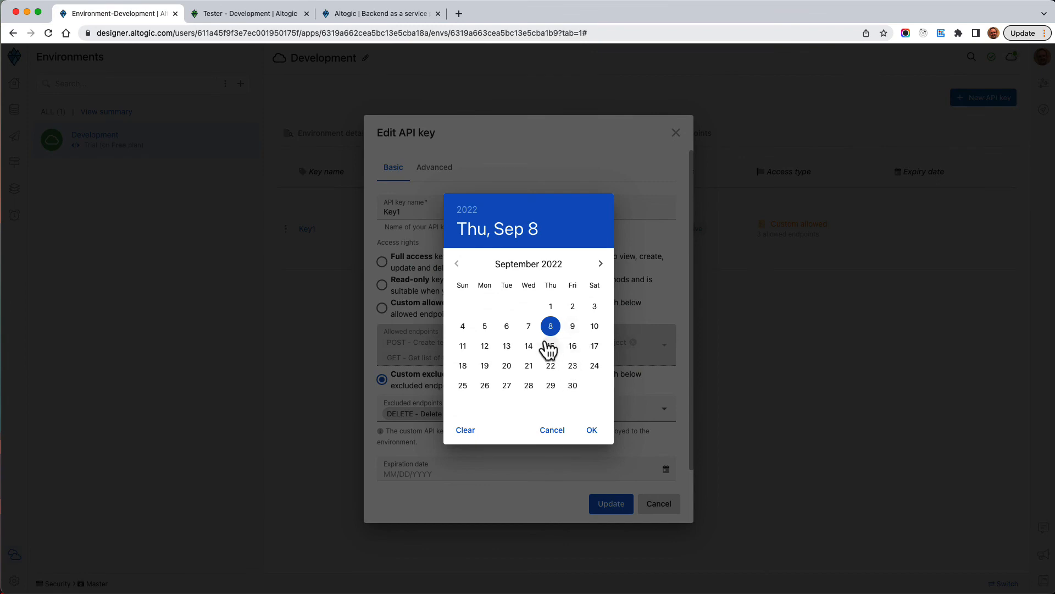
pyautogui.click(507, 346)
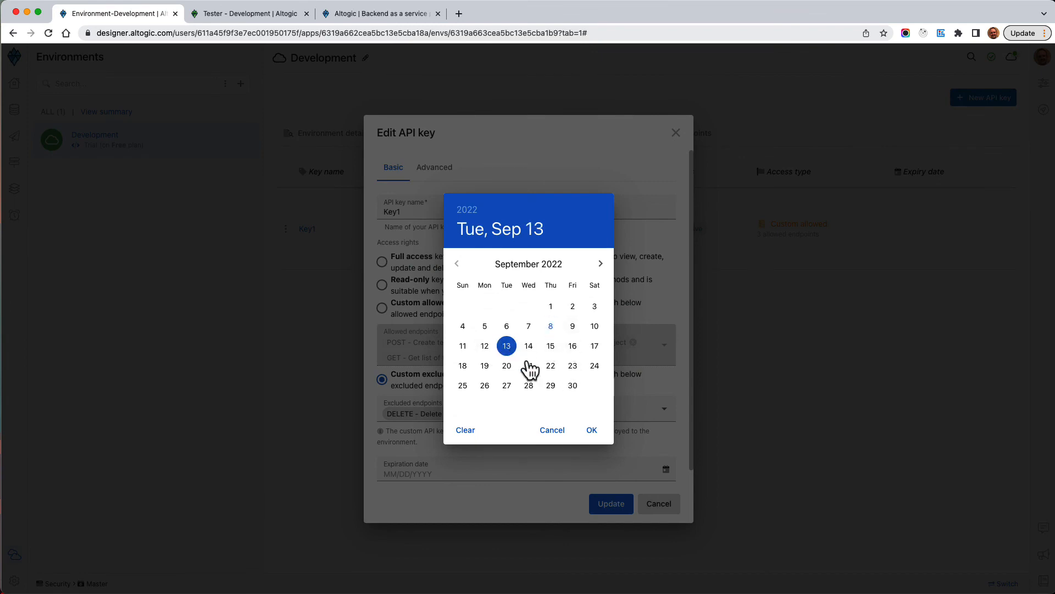
pyautogui.click(591, 430)
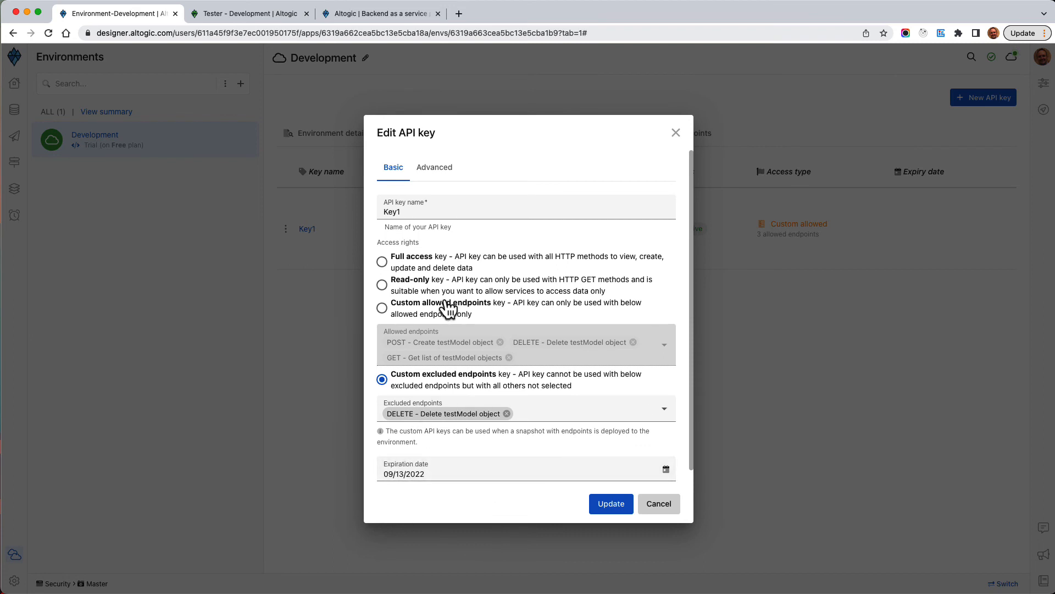
pyautogui.click(659, 504)
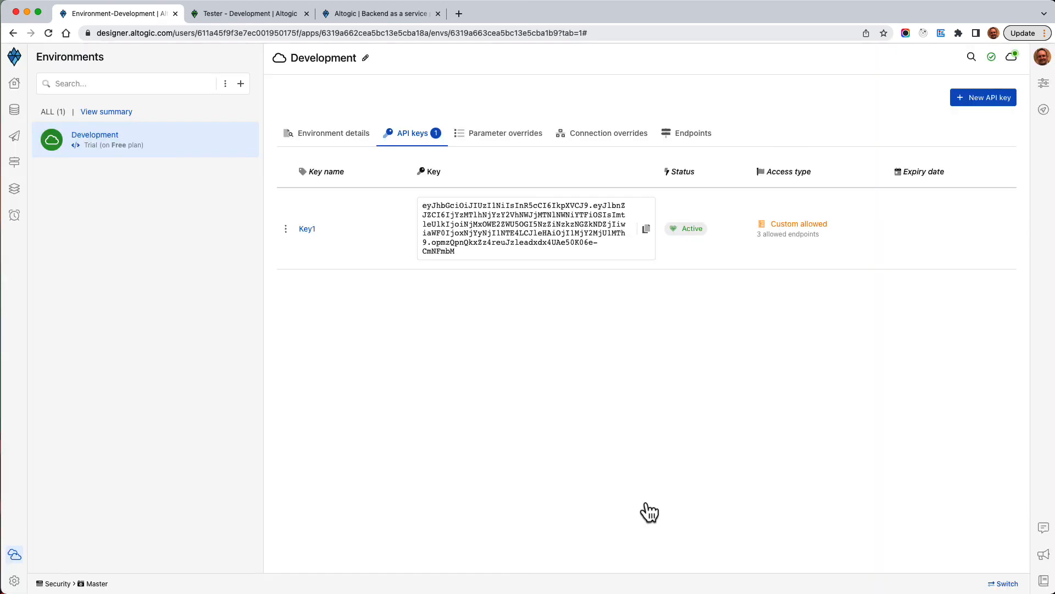
pyautogui.press('super+Tab')
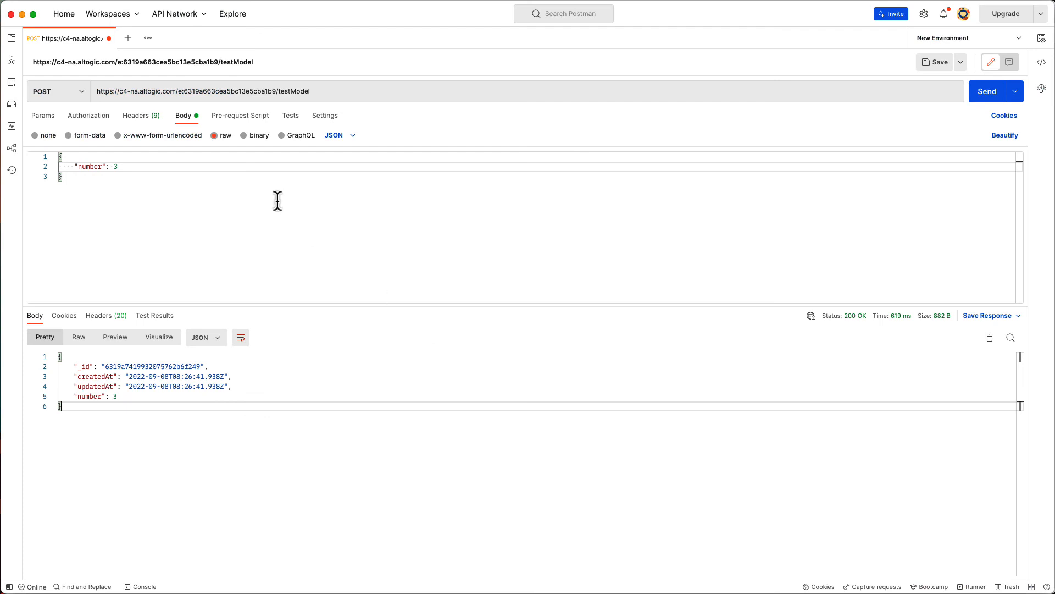
pyautogui.click(138, 122)
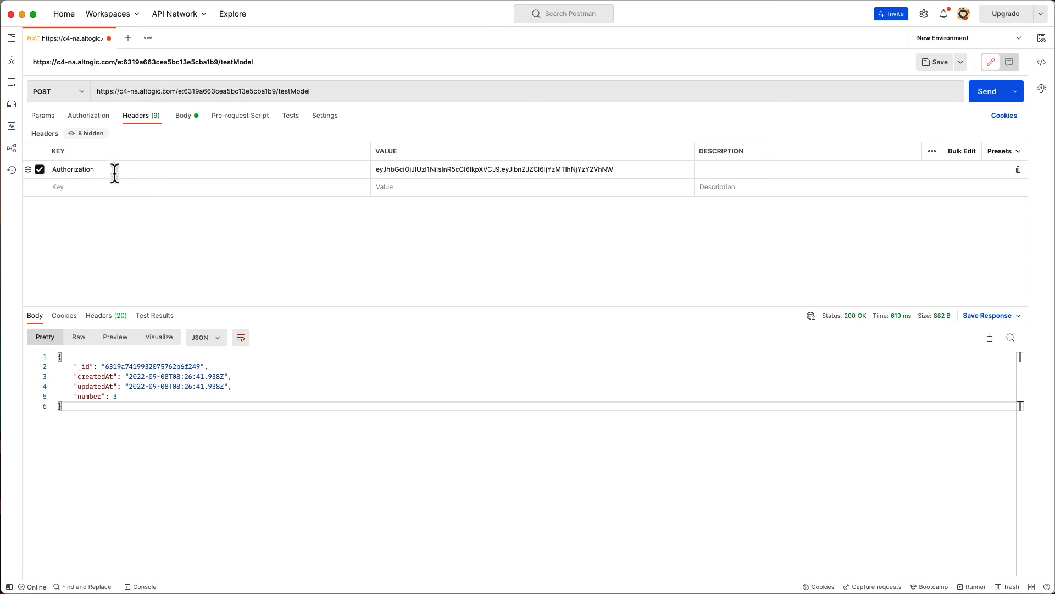
pyautogui.press('super+Tab')
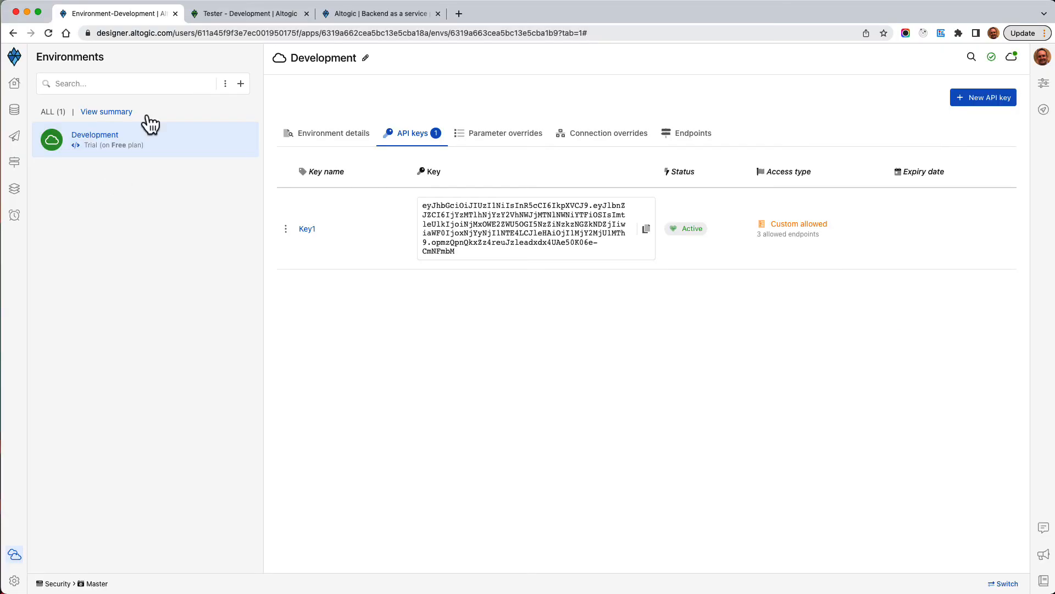
# Open the Client API Guide from Resources on altogic.com and view Installation's initialization options
pyautogui.click(368, 13)
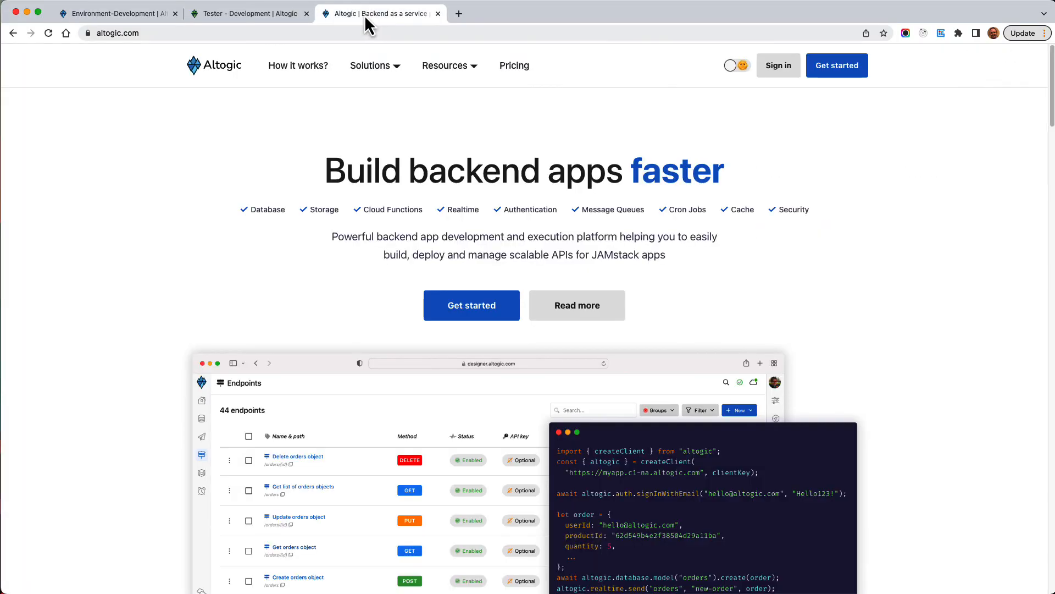
pyautogui.moveTo(450, 68)
pyautogui.click(486, 146)
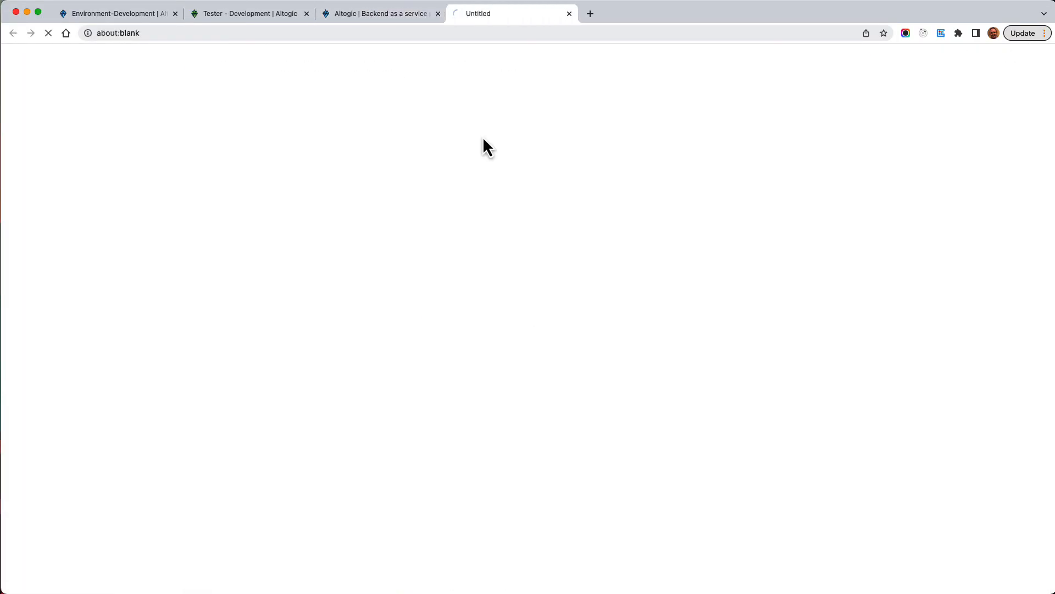
pyautogui.click(57, 118)
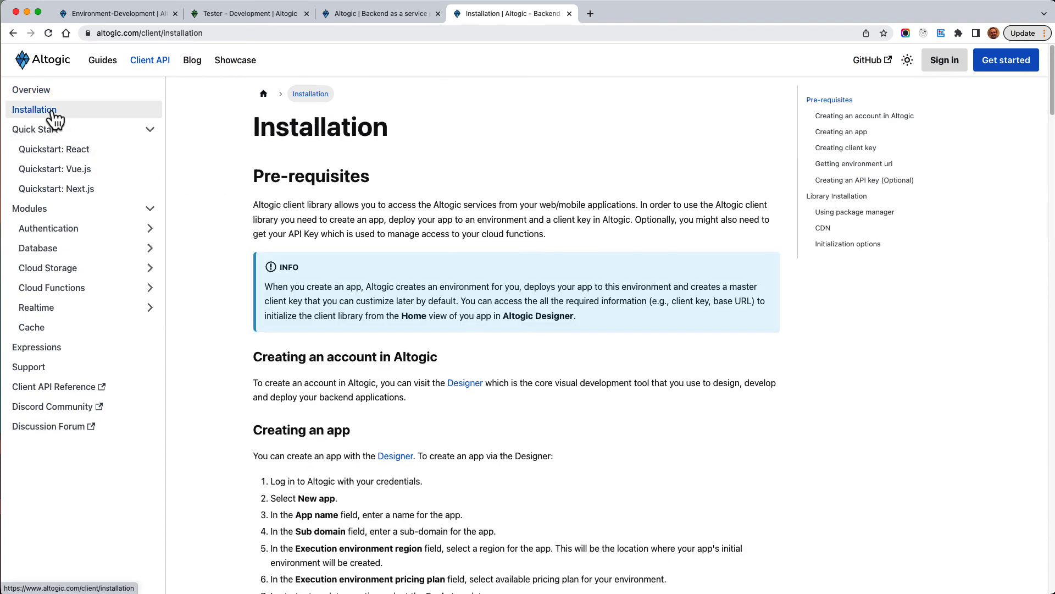
pyautogui.click(845, 246)
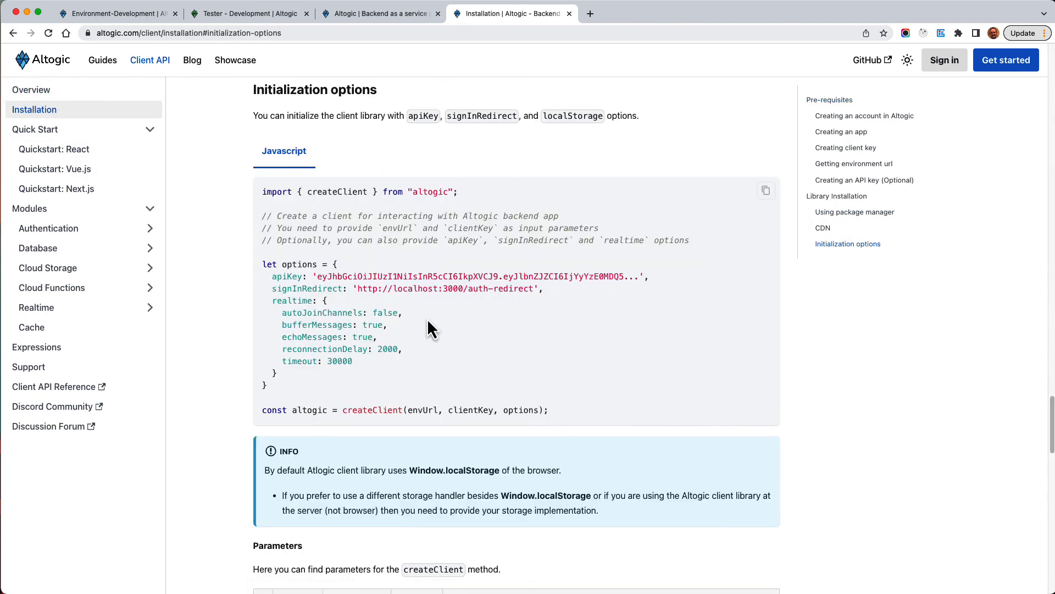
pyautogui.scroll(-1, 428, 318)
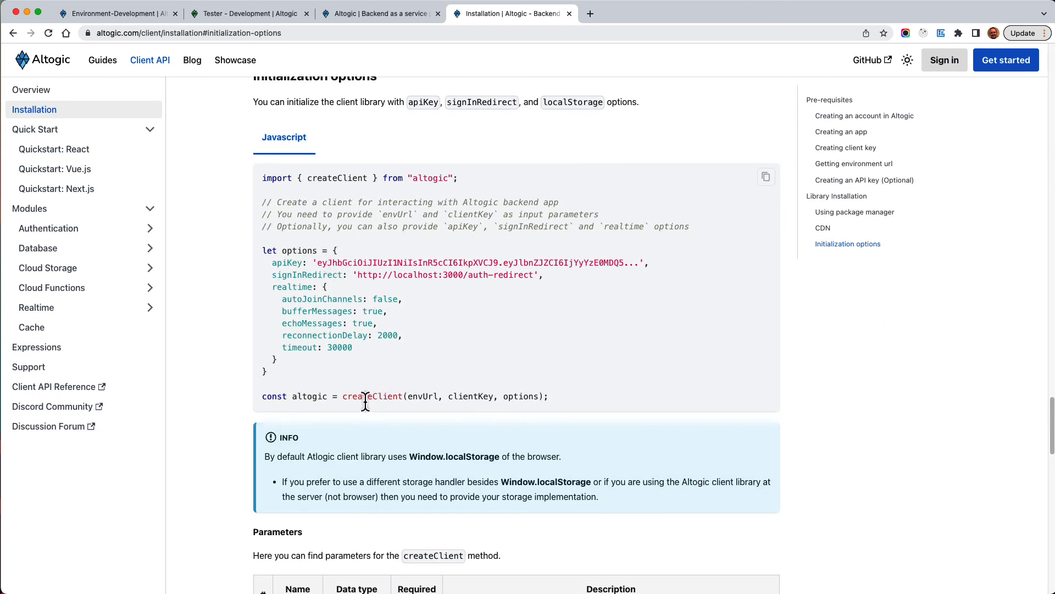
# Highlight the apiKey option and createClient envUrl line, then open Cloud Functions > Endpoints
pyautogui.tripleClick(281, 263)
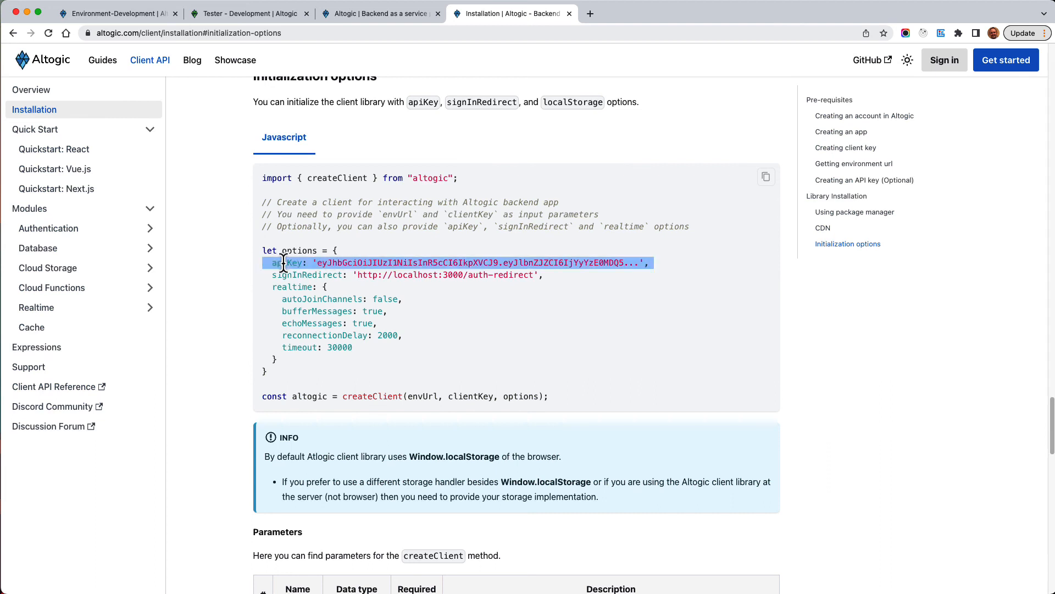
pyautogui.click(448, 438)
pyautogui.doubleClick(416, 397)
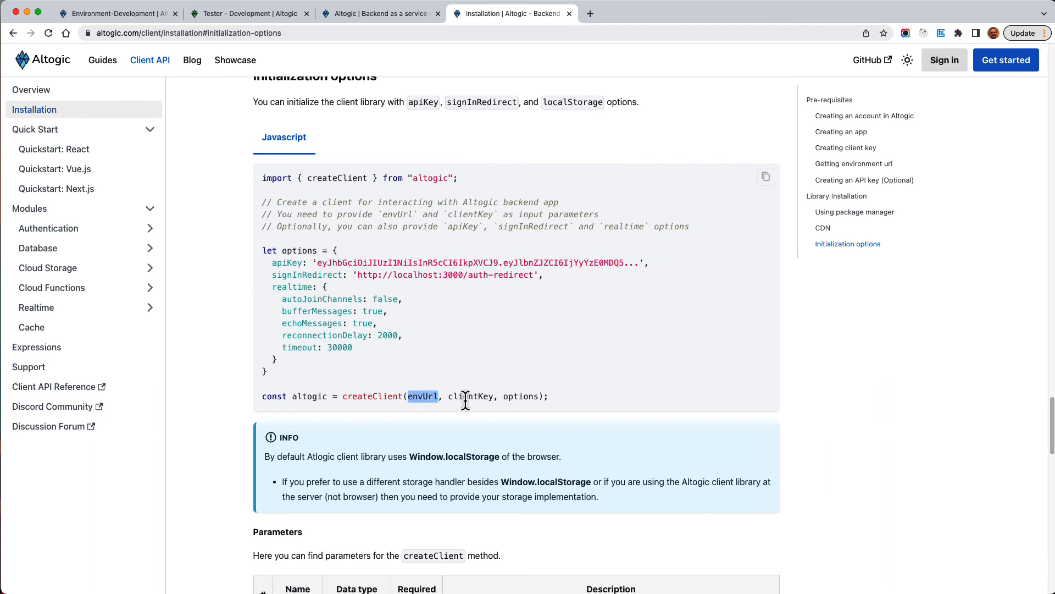
pyautogui.tripleClick(465, 397)
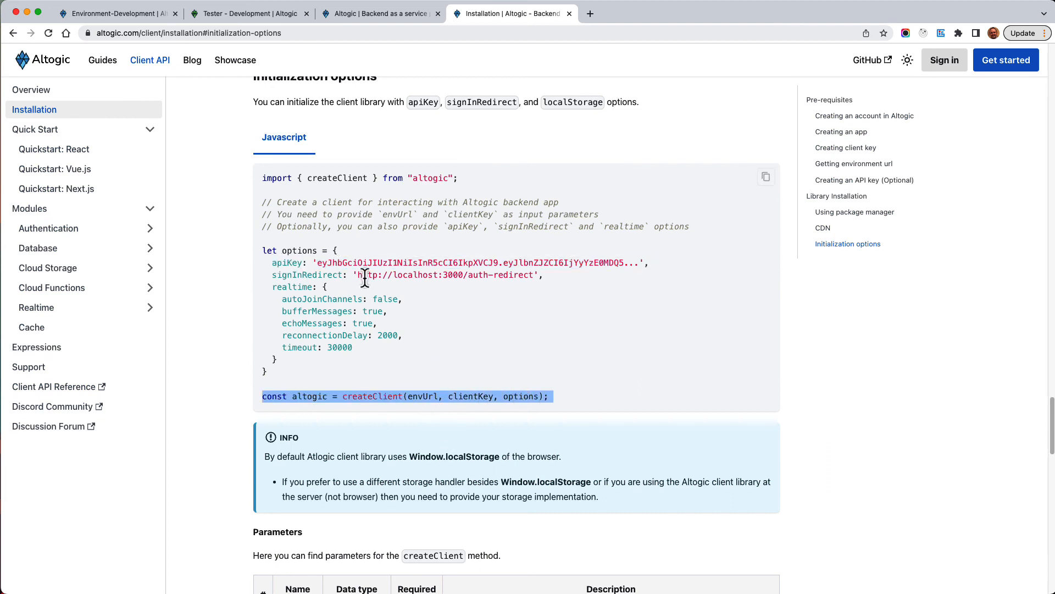
pyautogui.tripleClick(311, 263)
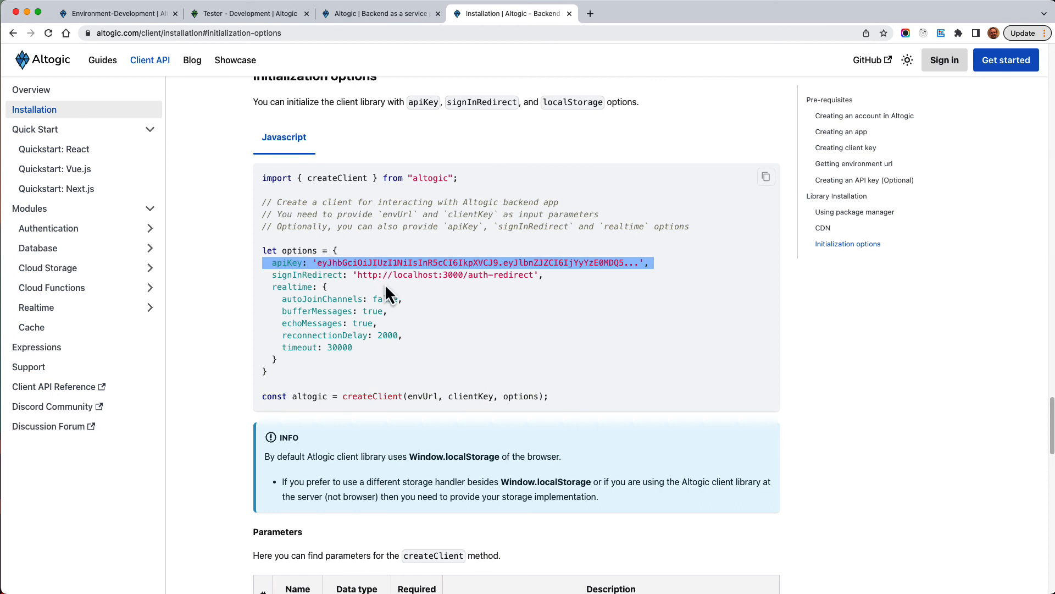
pyautogui.click(300, 264)
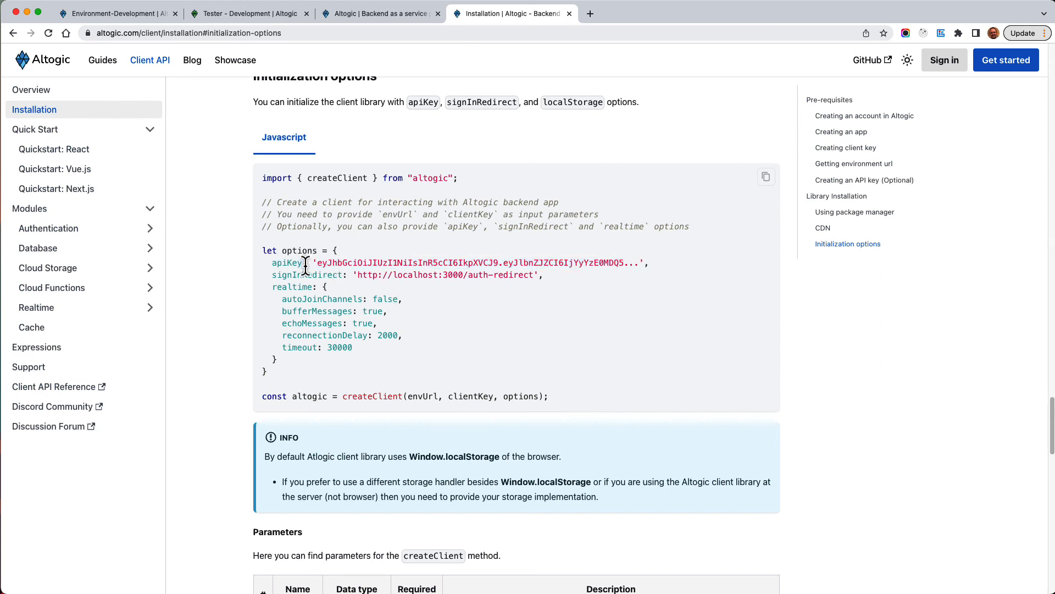
pyautogui.click(75, 289)
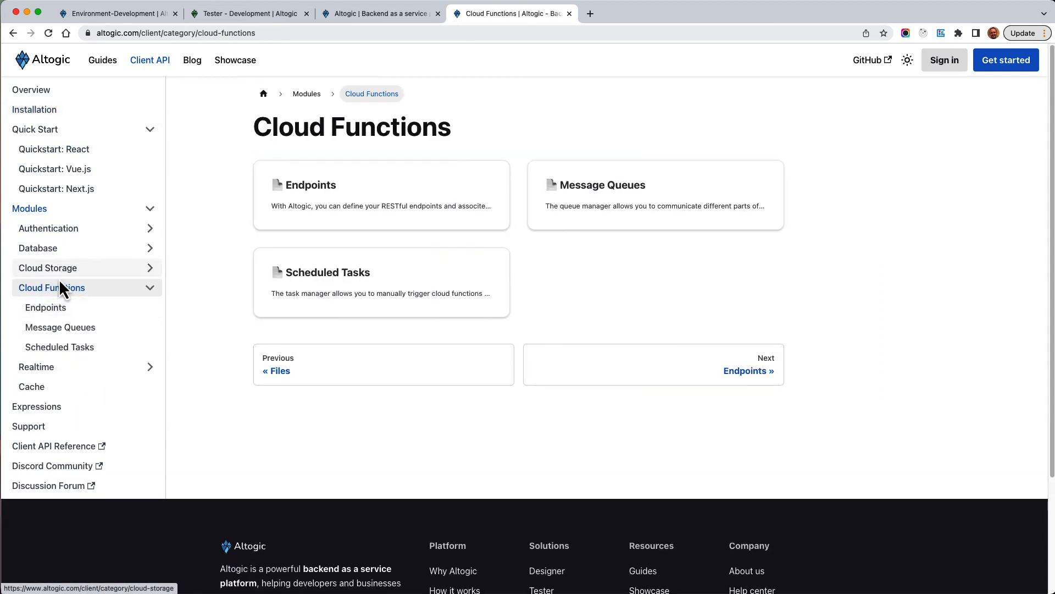
pyautogui.click(57, 313)
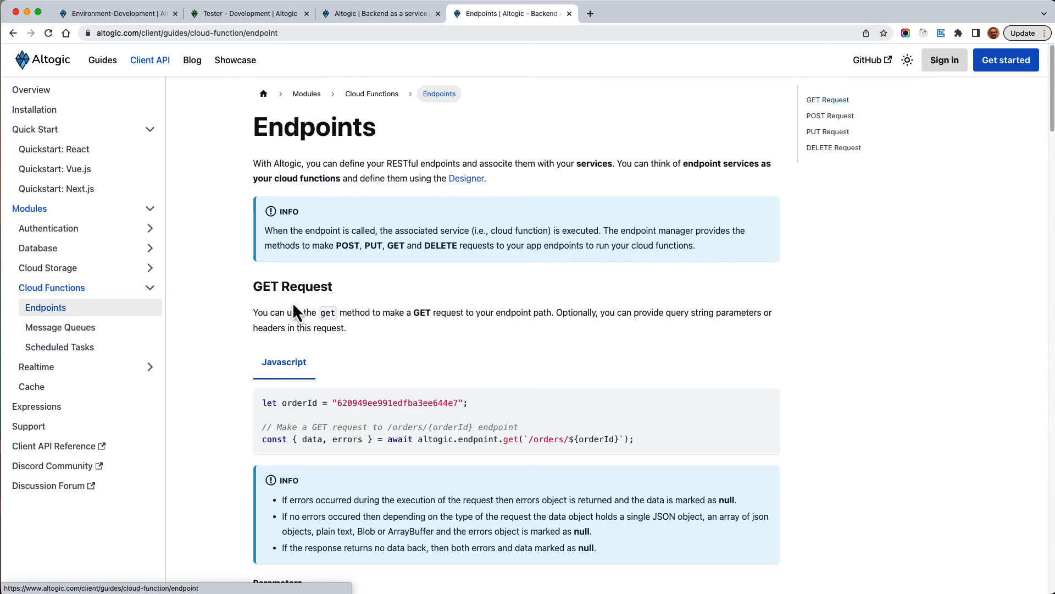